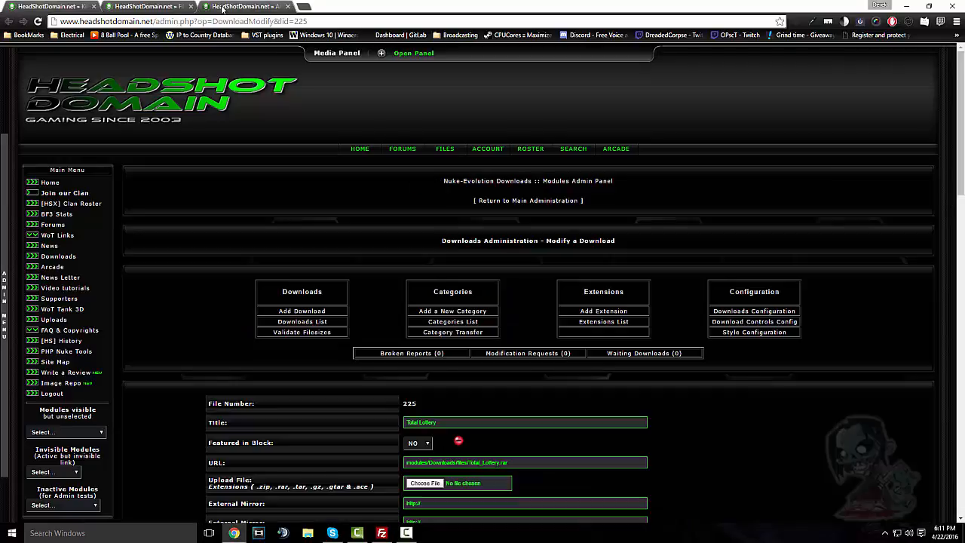
# Step: Go to the File Repository module's front page and look over its download overview and category list
pyautogui.scroll(-1, 277, 159)
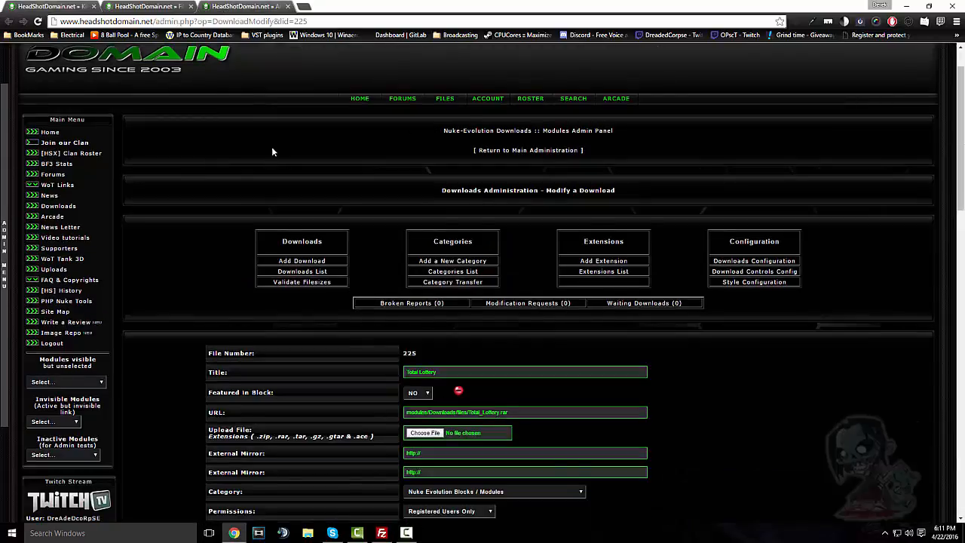
pyautogui.scroll(1, 272, 148)
pyautogui.click(148, 4)
pyautogui.click(62, 5)
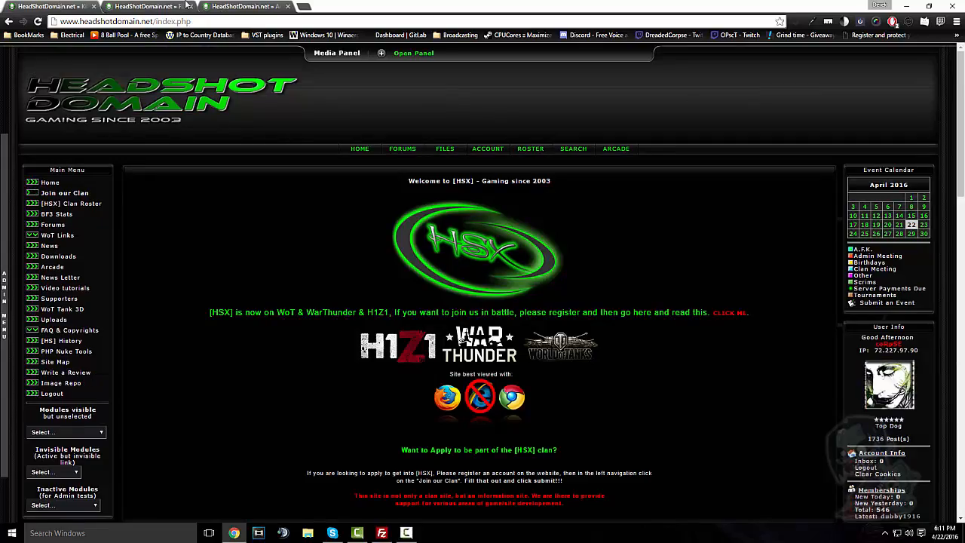
pyautogui.click(160, 6)
pyautogui.scroll(-4, 320, 182)
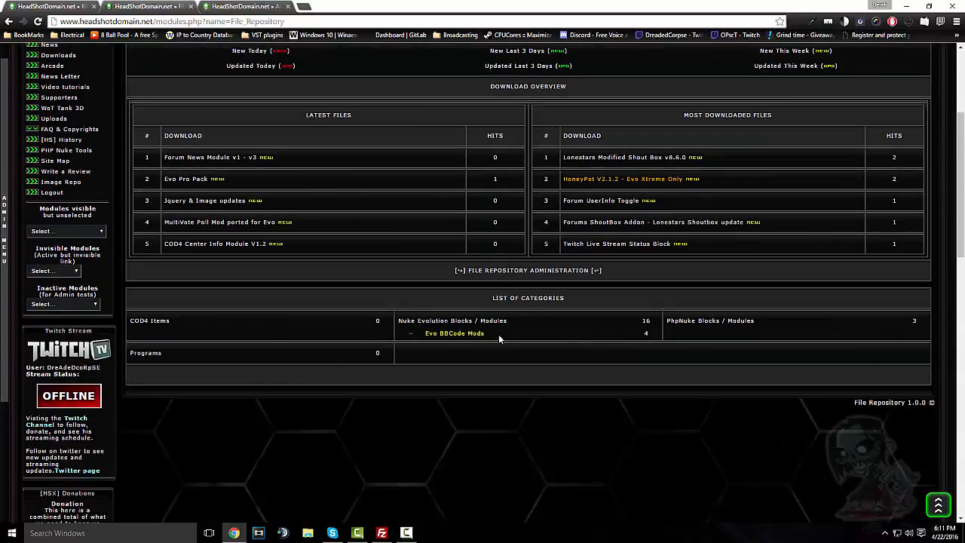
pyautogui.scroll(3, 275, 249)
pyautogui.scroll(-2, 276, 249)
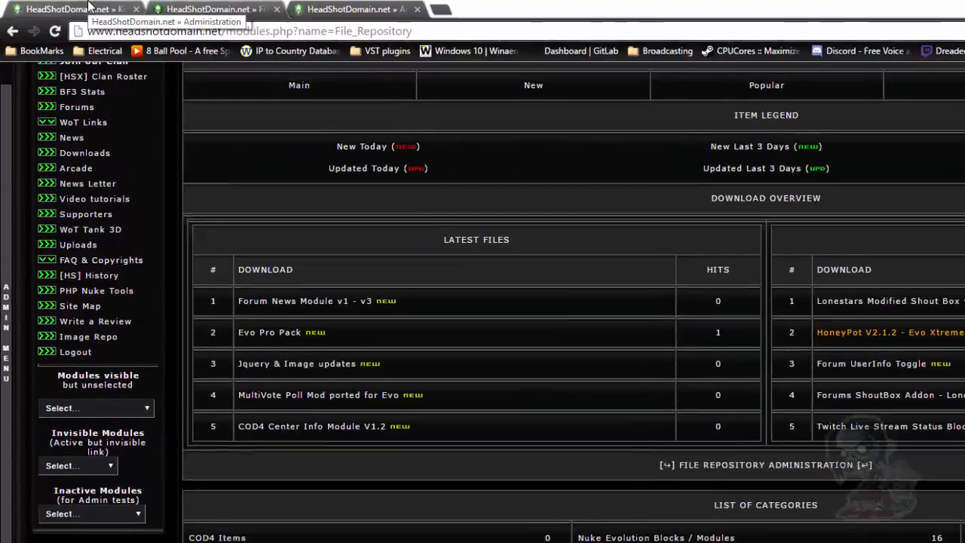
# Step: From the site's home page, enter the administration area and open the File Repository's module settings
pyautogui.click(75, 6)
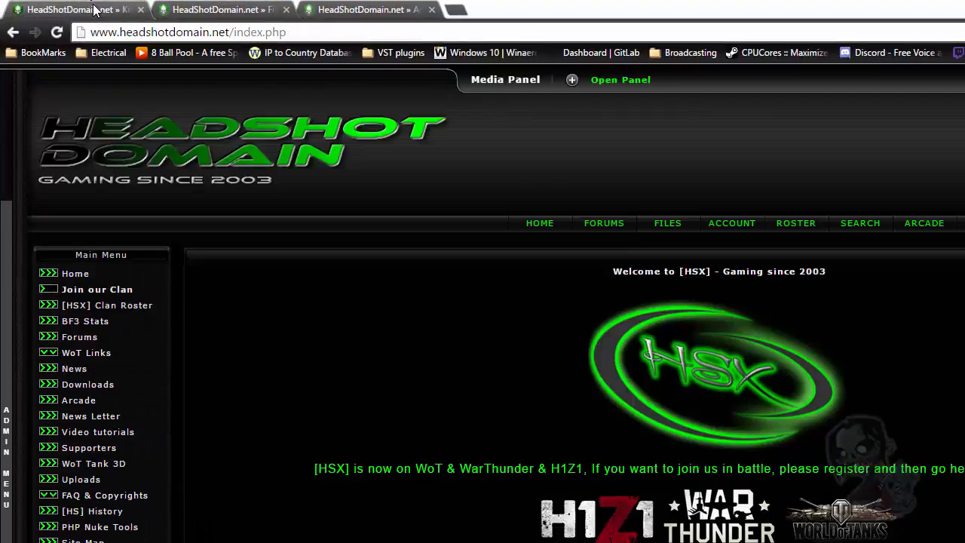
pyautogui.scroll(-2, 412, 256)
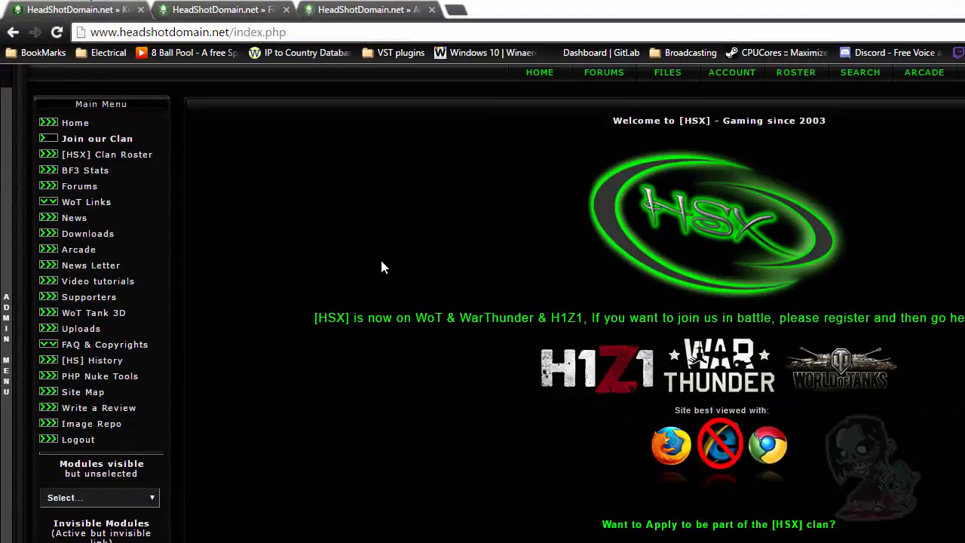
pyautogui.click(23, 120)
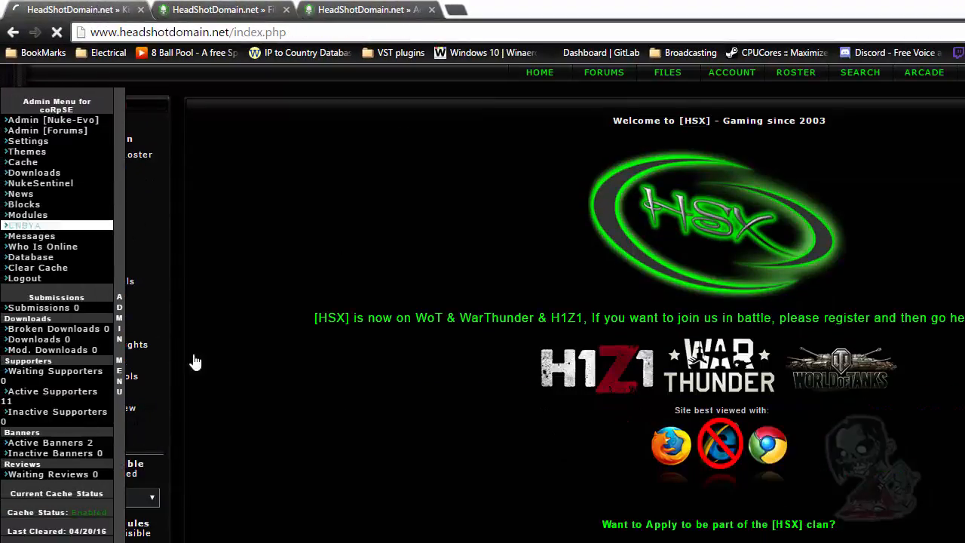
pyautogui.scroll(-2, 905, 434)
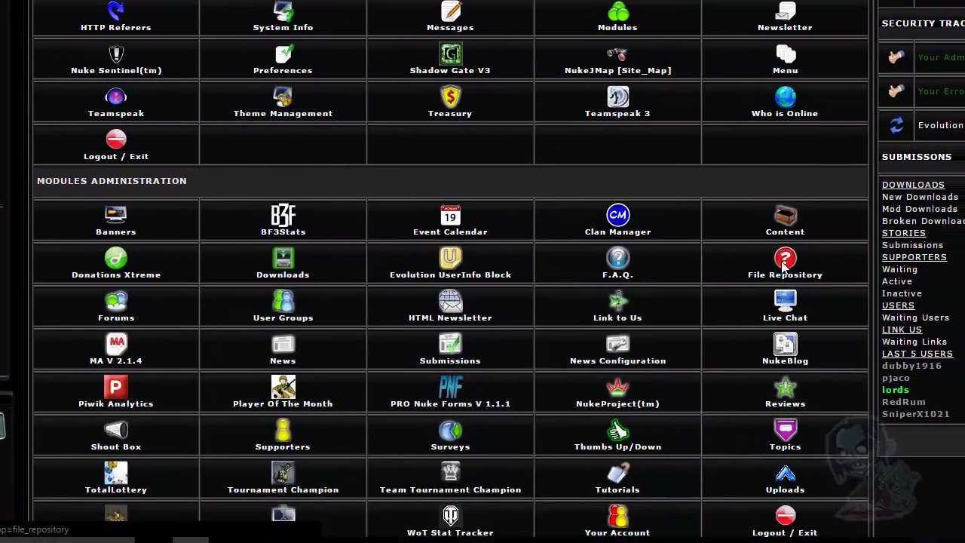
pyautogui.click(784, 264)
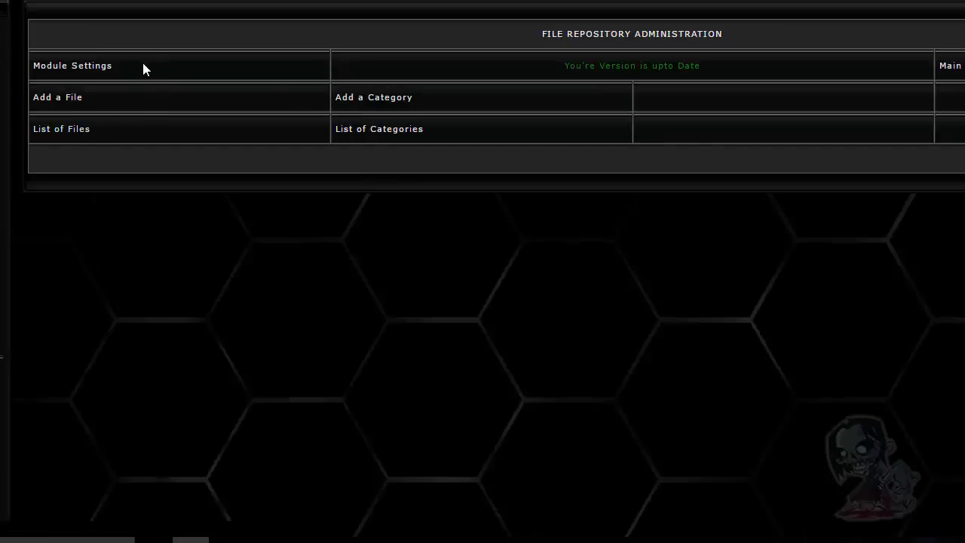
pyautogui.click(64, 76)
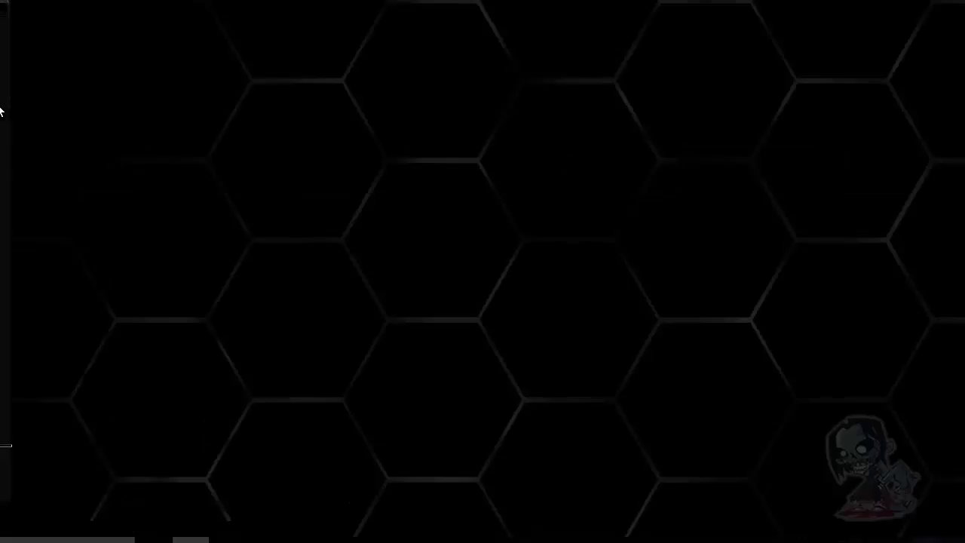
# Step: Review the lightbox choices and the developer mode options in the general settings
pyautogui.scroll(-3, 325, 75)
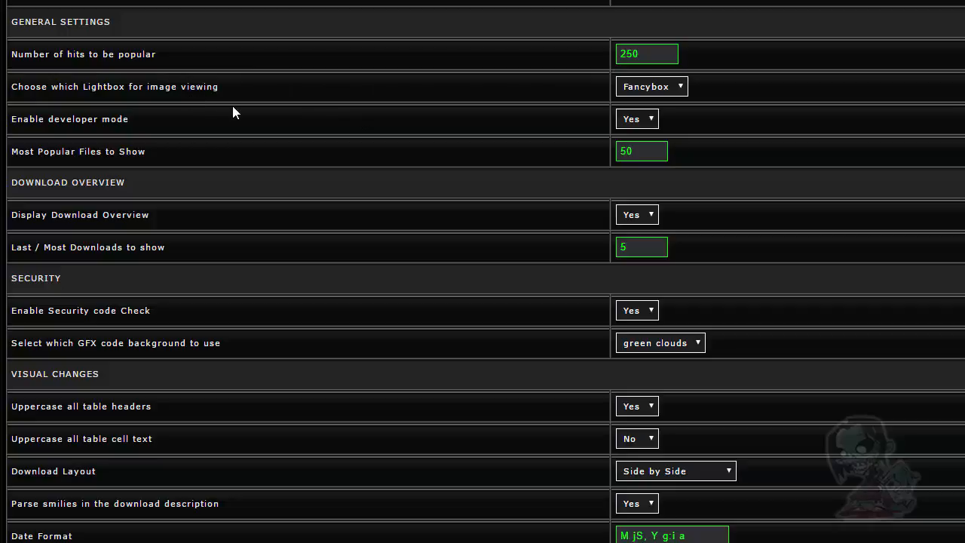
pyautogui.click(678, 89)
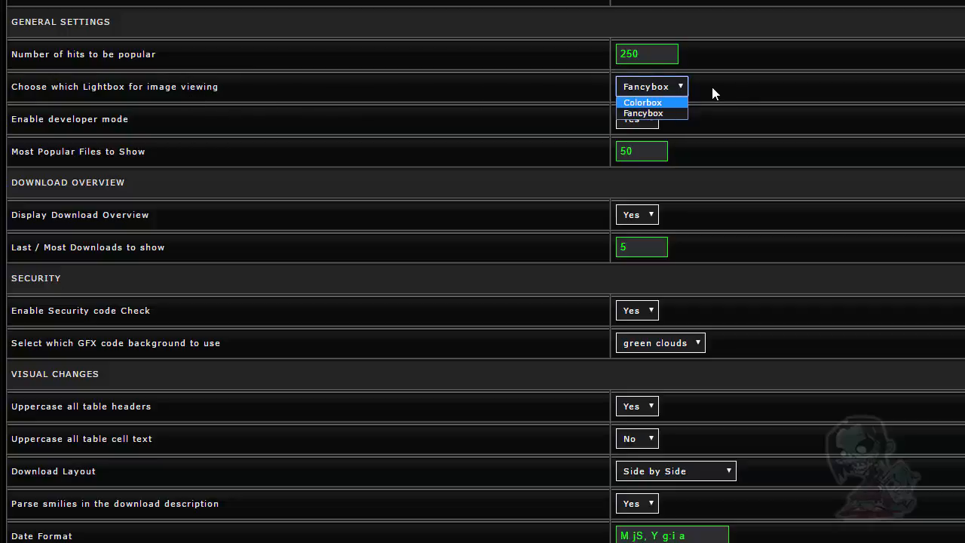
pyautogui.click(712, 87)
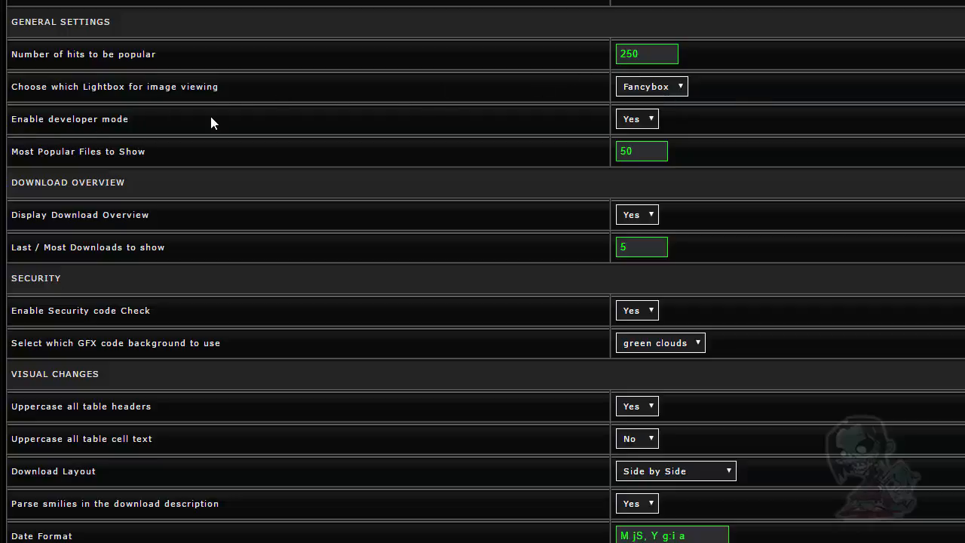
pyautogui.click(651, 122)
pyautogui.click(236, 127)
pyautogui.scroll(-1, 358, 172)
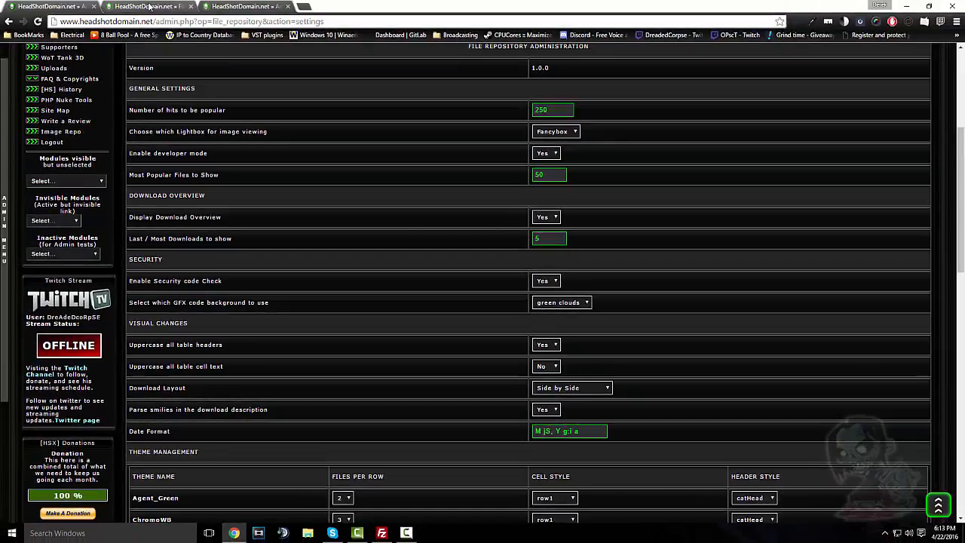
# Step: From the File Repository front page, open the Downloads module and examine its latest and most downloaded lists
pyautogui.click(149, 6)
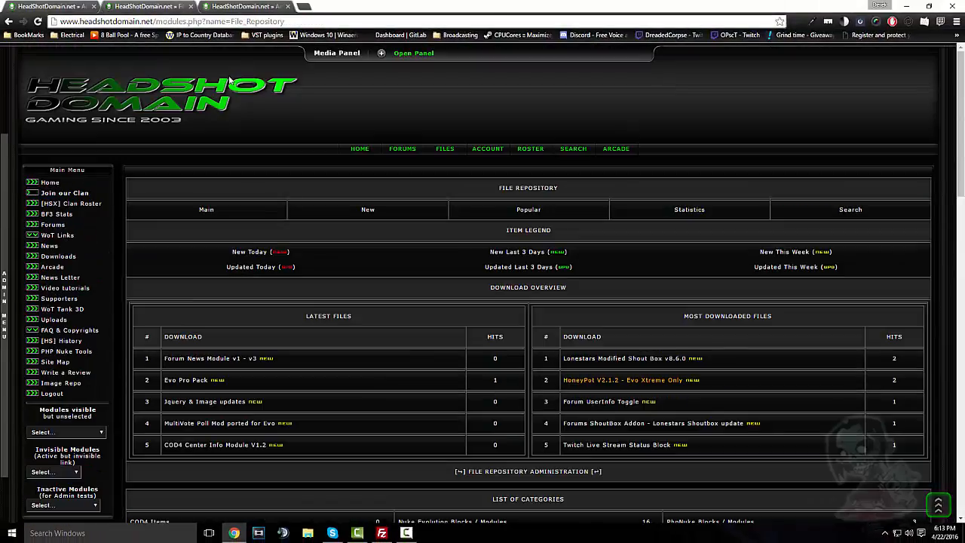
pyautogui.scroll(2, 230, 85)
pyautogui.moveTo(3, 198)
pyautogui.scroll(-2, 262, 129)
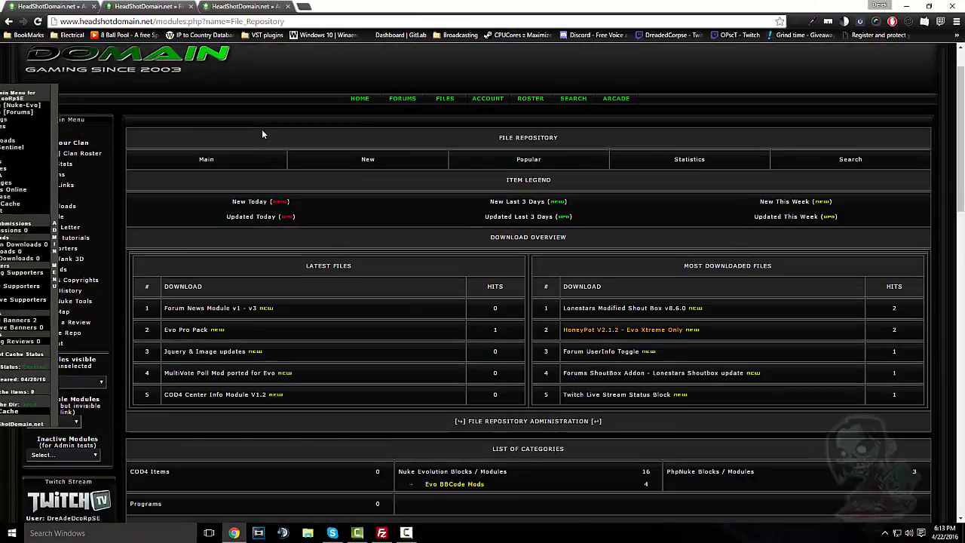
pyautogui.scroll(-1, 62, 285)
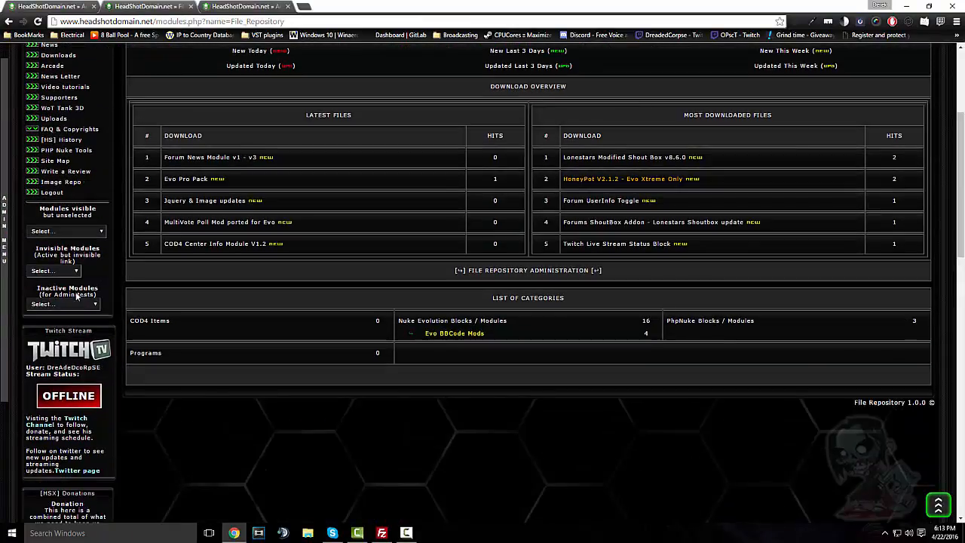
pyautogui.click(89, 232)
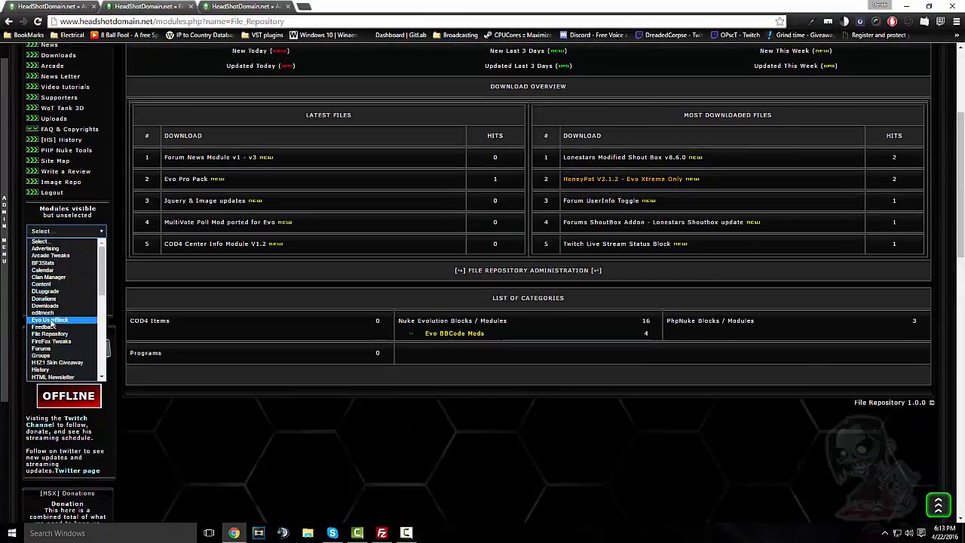
pyautogui.click(47, 306)
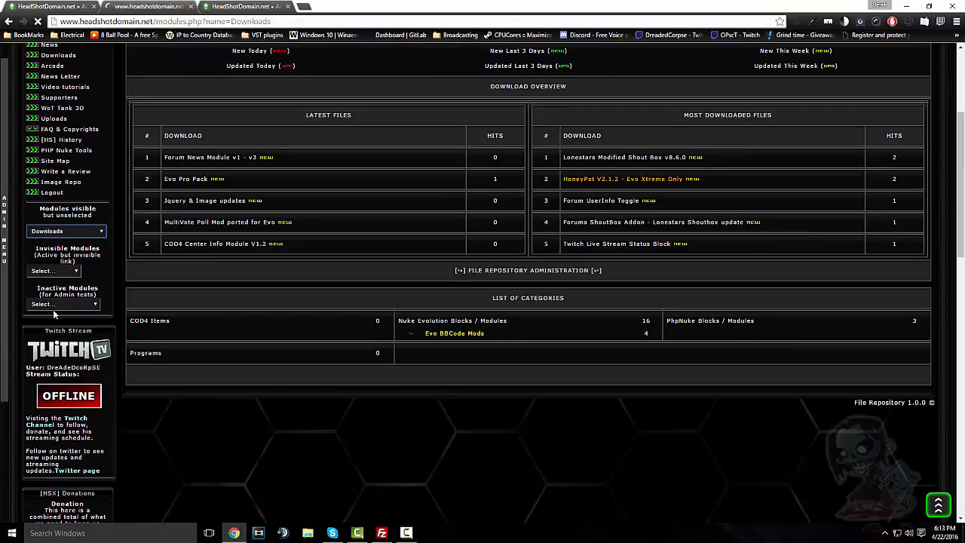
pyautogui.scroll(-2, 329, 188)
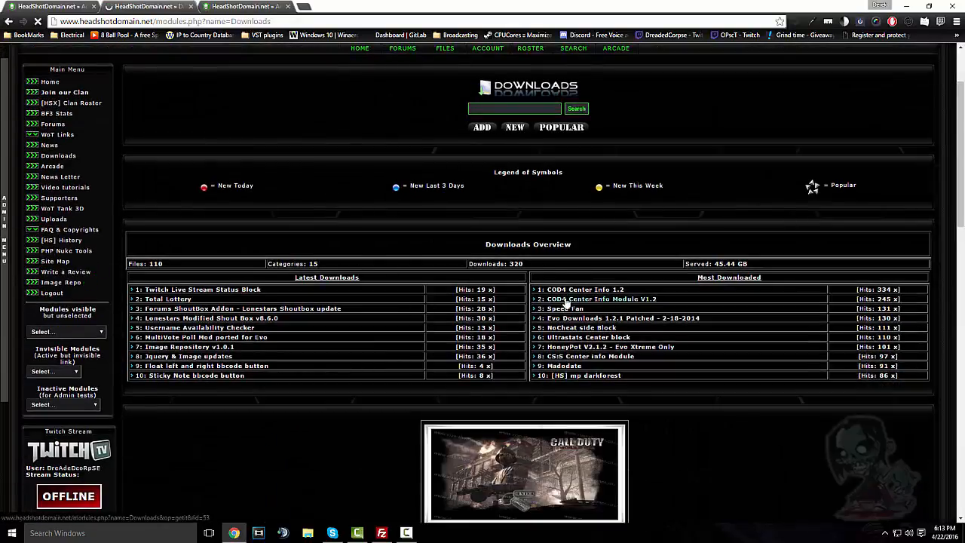
pyautogui.scroll(-1, 471, 274)
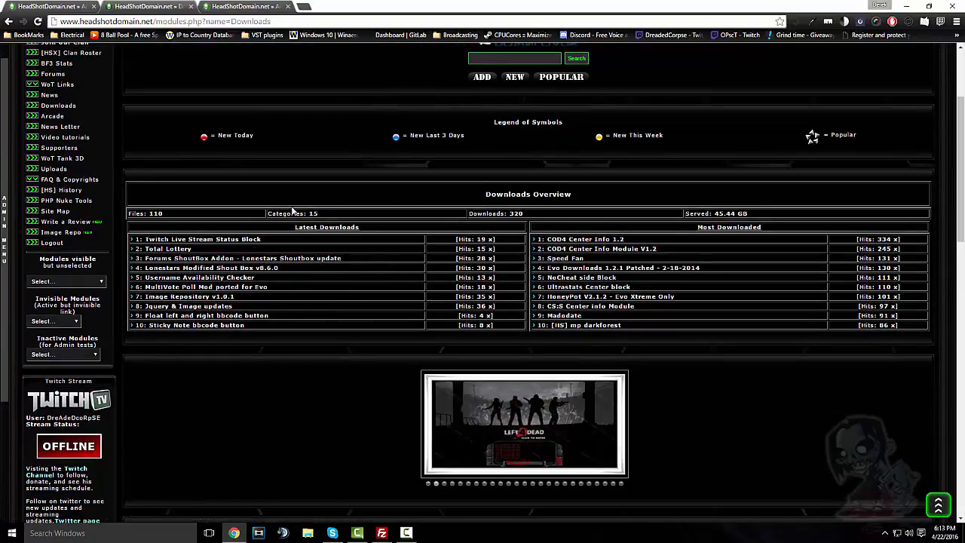
pyautogui.scroll(1, 386, 212)
pyautogui.scroll(-1, 380, 217)
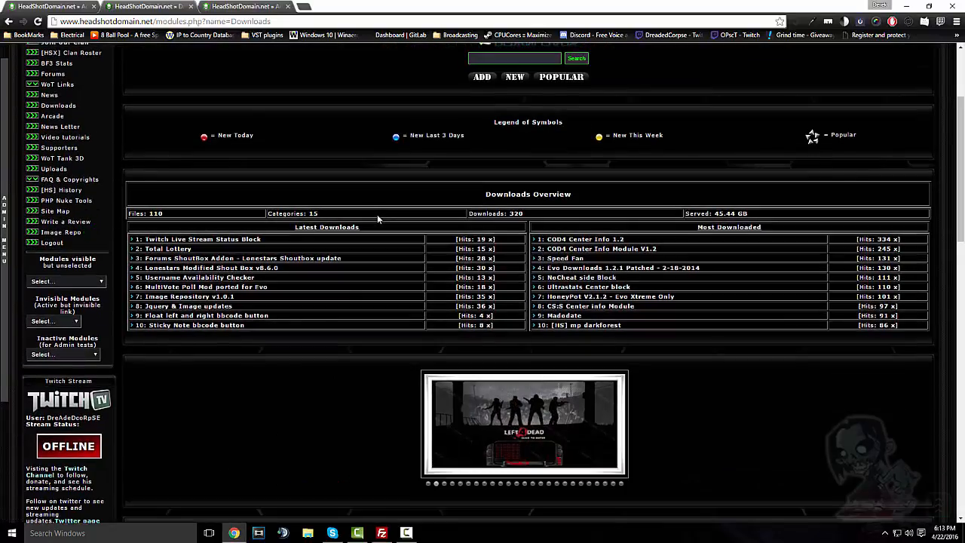
# Step: Return to the File Repository front page and examine its latest and most downloaded file tables
pyautogui.click(163, 14)
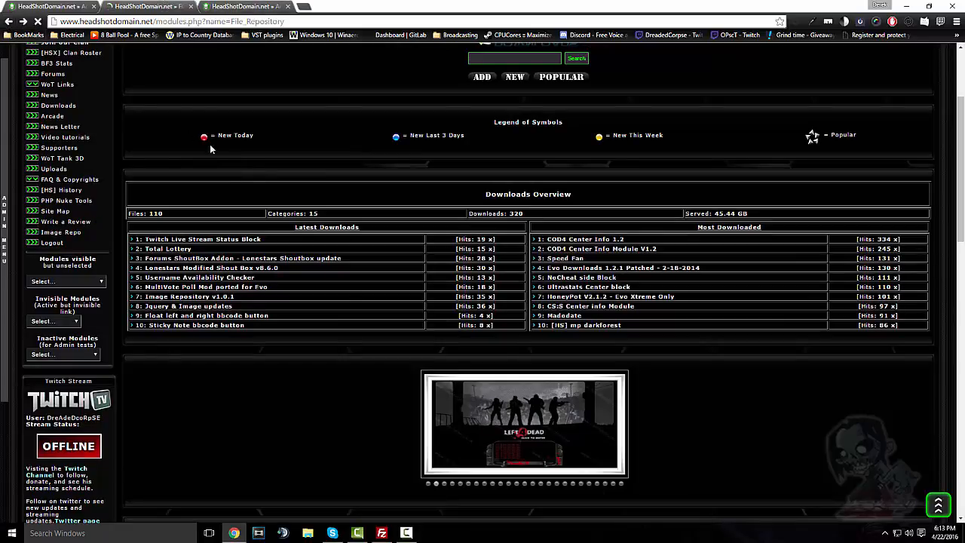
pyautogui.scroll(4, 461, 177)
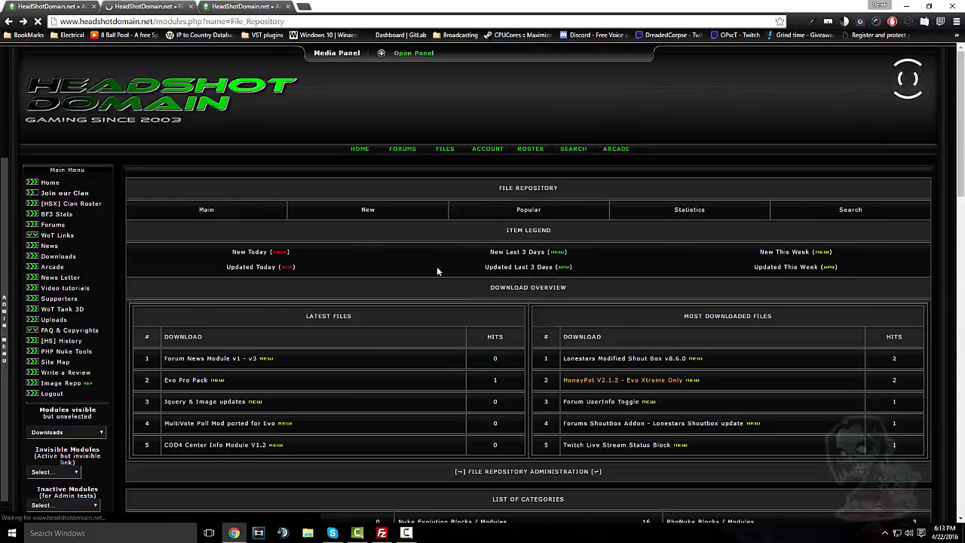
pyautogui.scroll(-3, 494, 267)
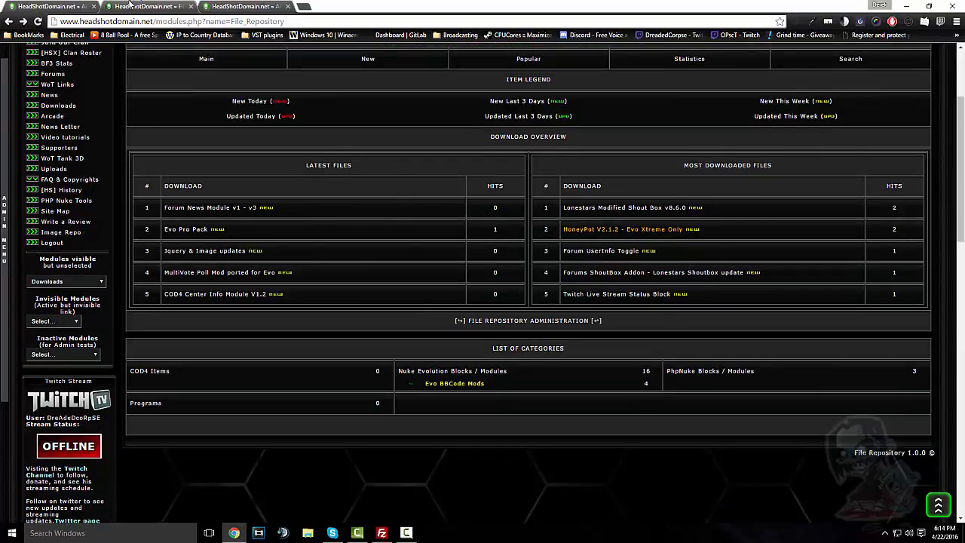
# Step: Back in the module settings, choose green clouds as the GFX code background
pyautogui.click(21, 6)
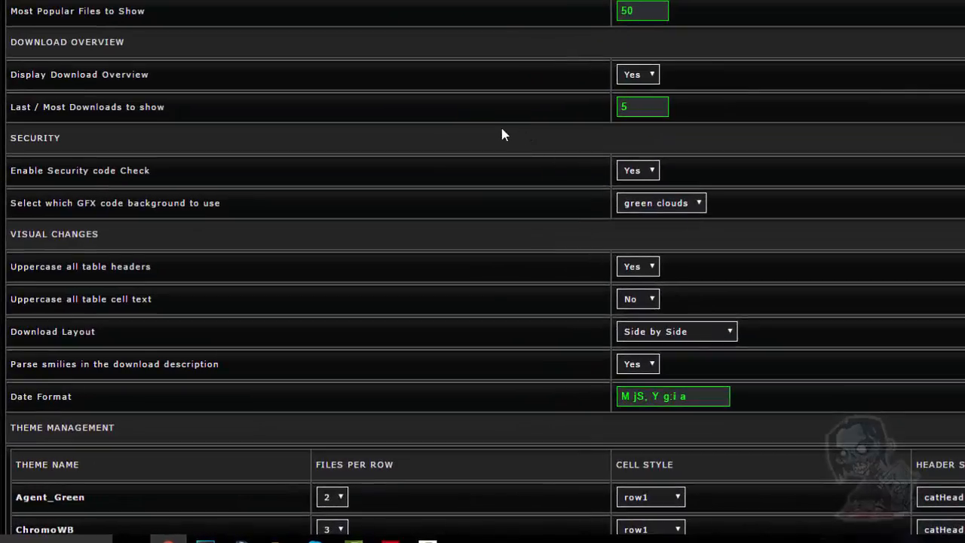
pyautogui.scroll(-2, 150, 45)
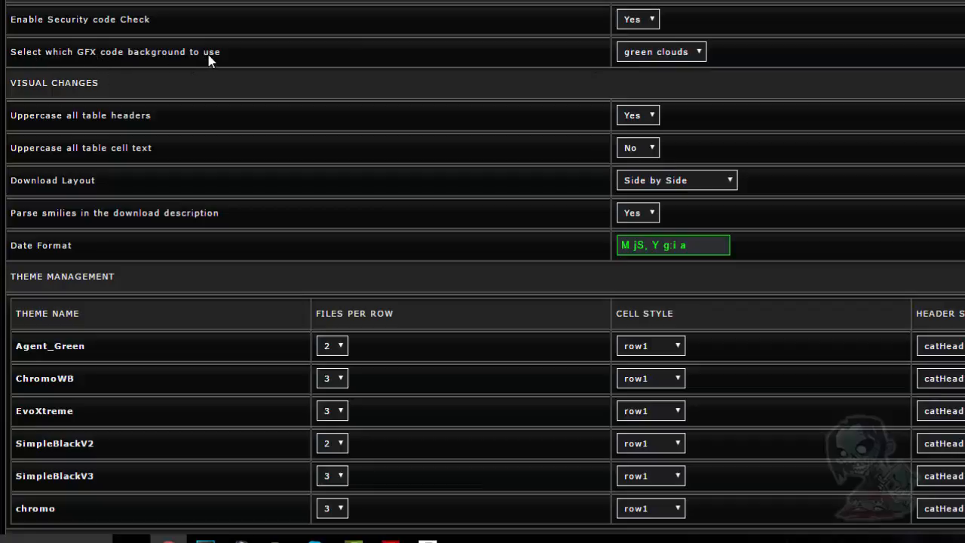
pyautogui.click(684, 56)
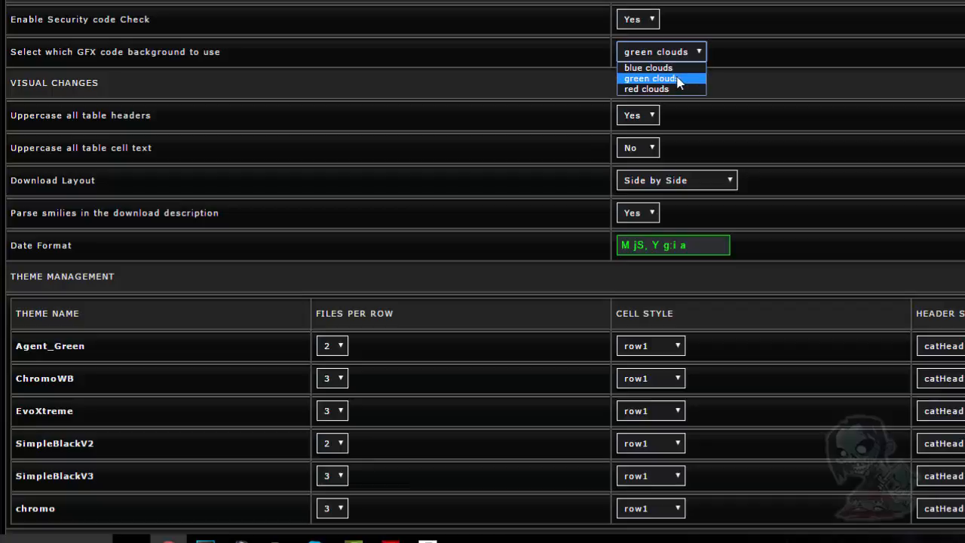
pyautogui.click(677, 80)
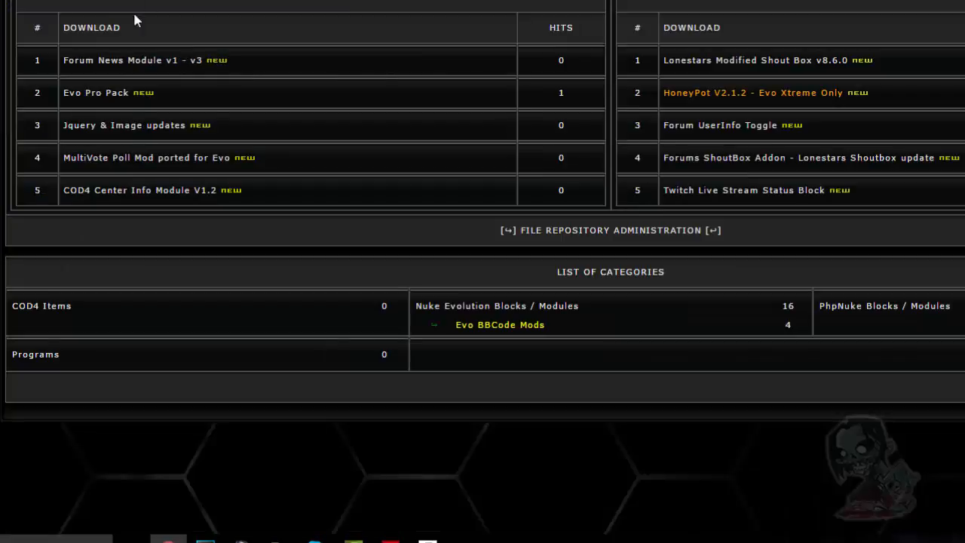
# Step: Open the Forum News Module v1 - v3 file from the repository and examine the security code check in its download section
pyautogui.click(108, 60)
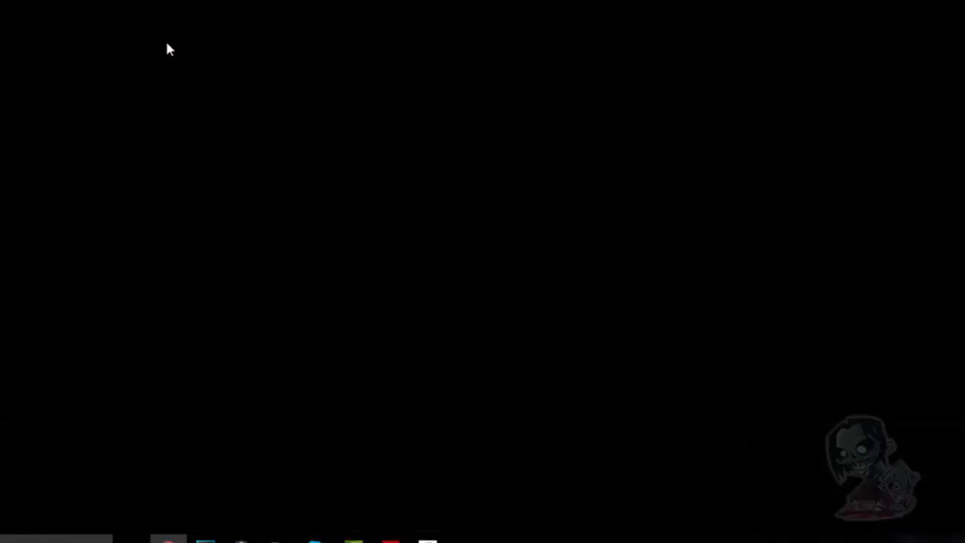
pyautogui.scroll(-12, 204, 39)
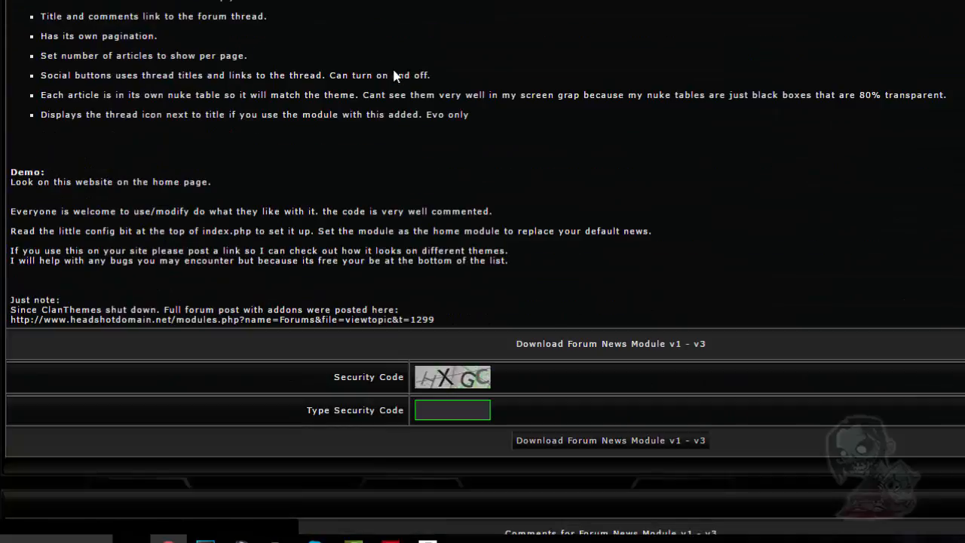
pyautogui.scroll(-3, 394, 75)
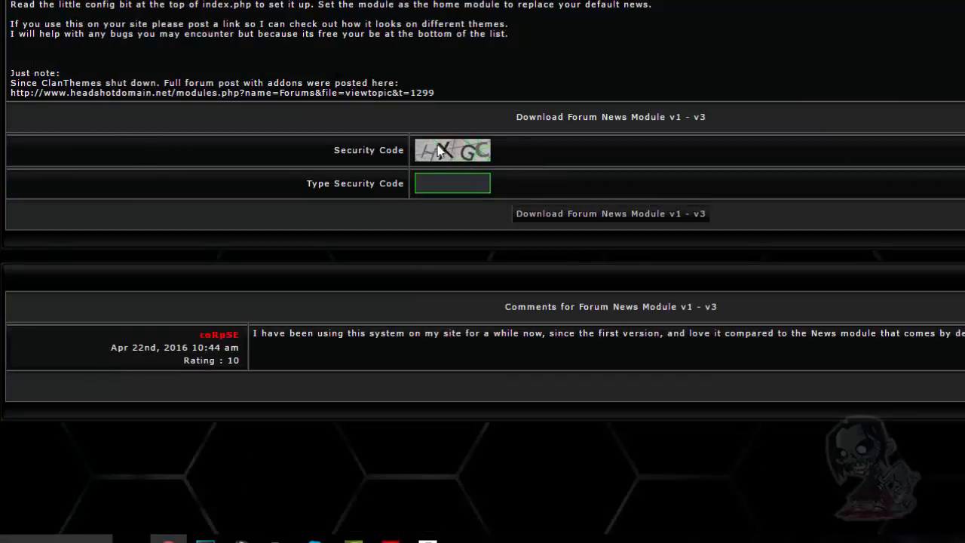
# Step: Inspect the file page's description section, highlighting its heading, and view the file details above it
pyautogui.scroll(5, 211, 89)
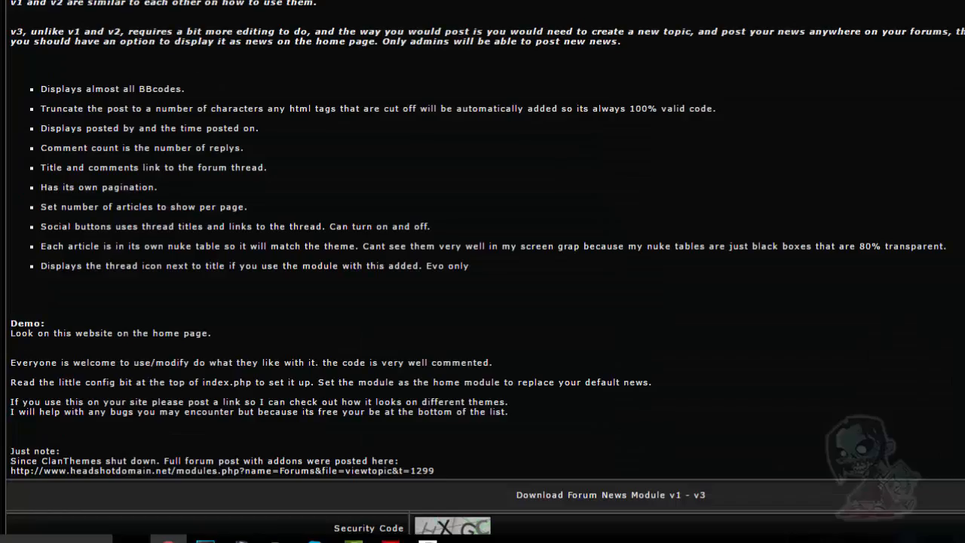
pyautogui.scroll(1, 195, 21)
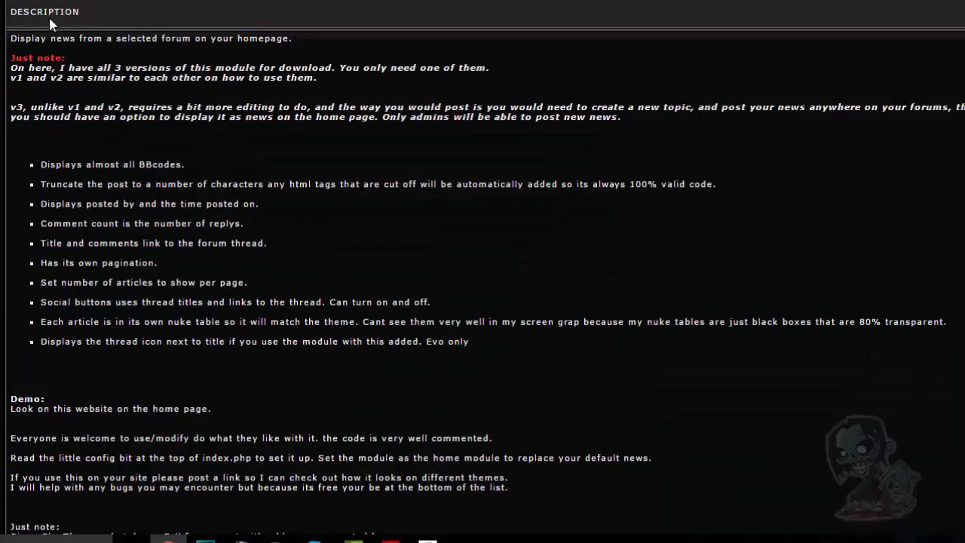
pyautogui.doubleClick(46, 12)
pyautogui.scroll(3, 358, 124)
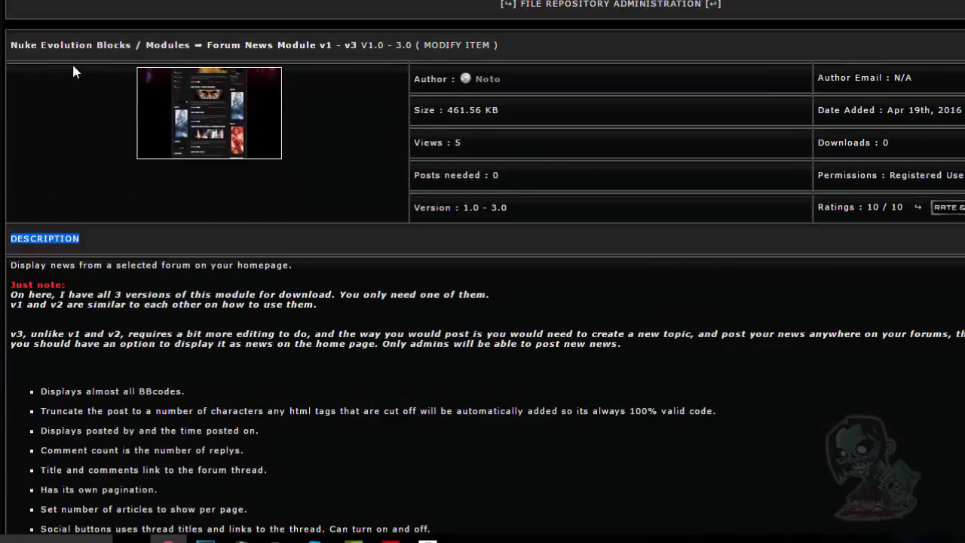
# Step: Examine the Forum News Module v1 - v3 page from its description through the download section to the comments
pyautogui.scroll(-1, 407, 50)
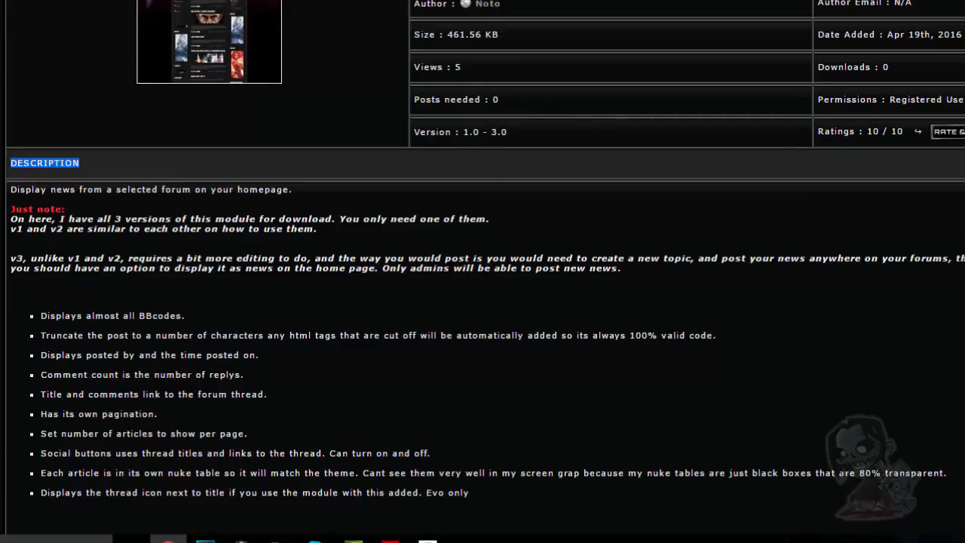
pyautogui.scroll(-4, 482, 12)
pyautogui.scroll(-2, 483, 15)
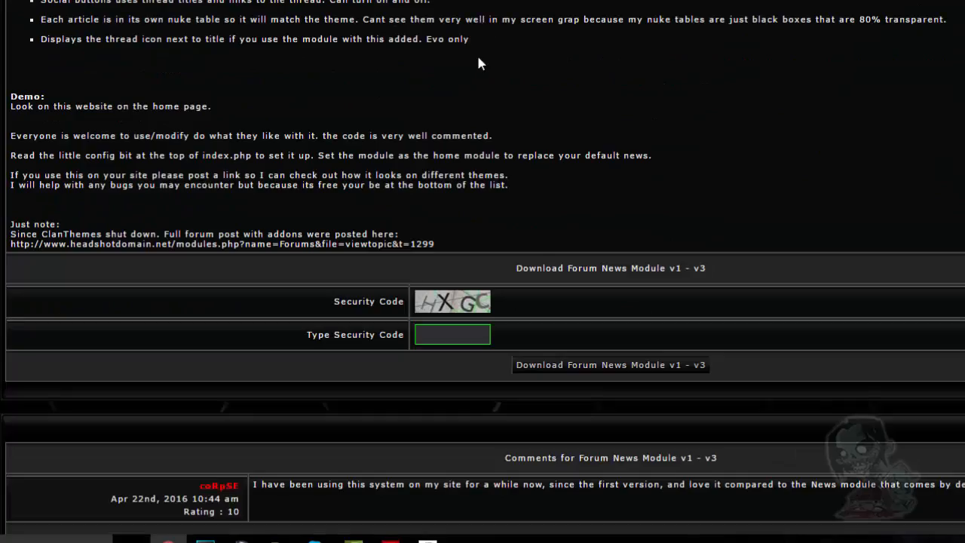
pyautogui.scroll(-1, 476, 55)
pyautogui.scroll(10, 372, 25)
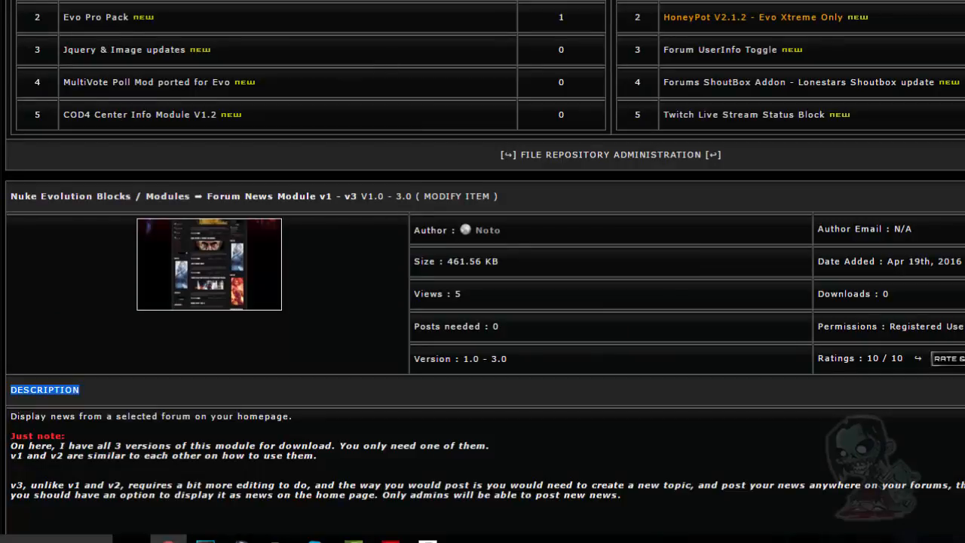
# Step: Return to the File Repository front page and open the Nuke Evolution Blocks / Modules category to view its file listing
pyautogui.click(570, 155)
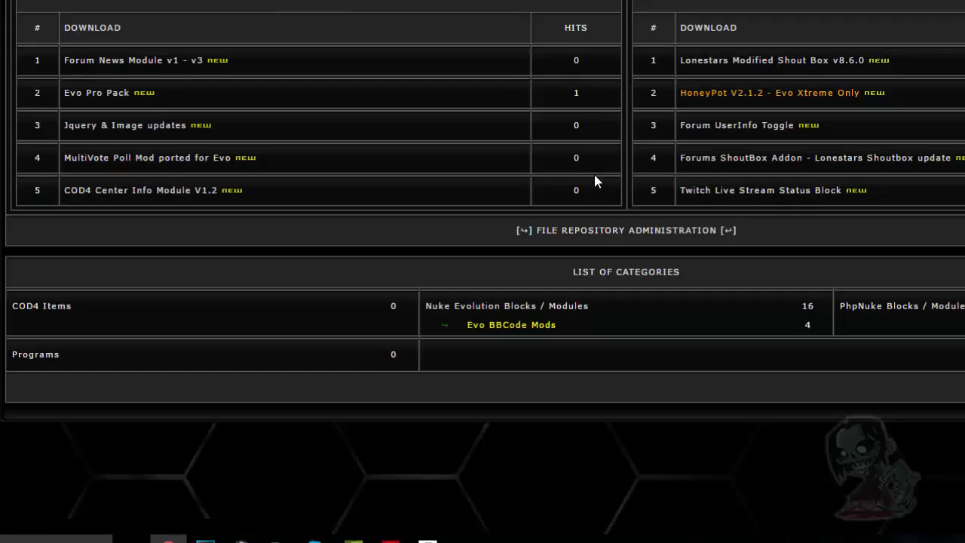
pyautogui.scroll(-2, 506, 287)
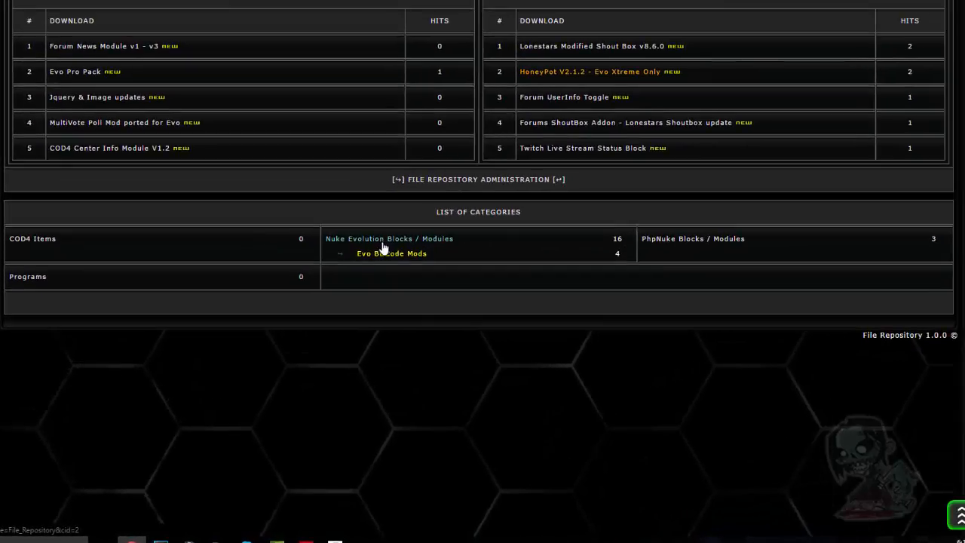
pyautogui.click(472, 183)
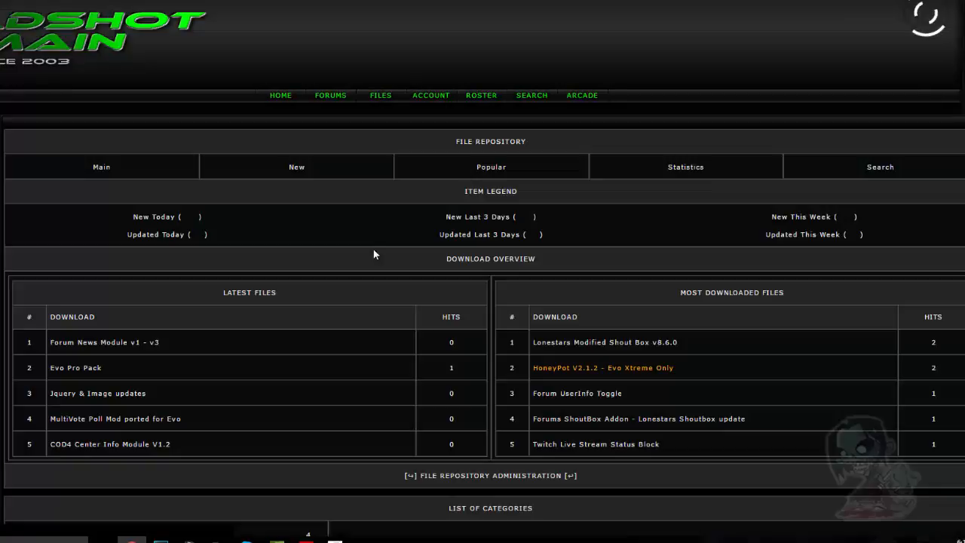
pyautogui.scroll(-8, 537, 234)
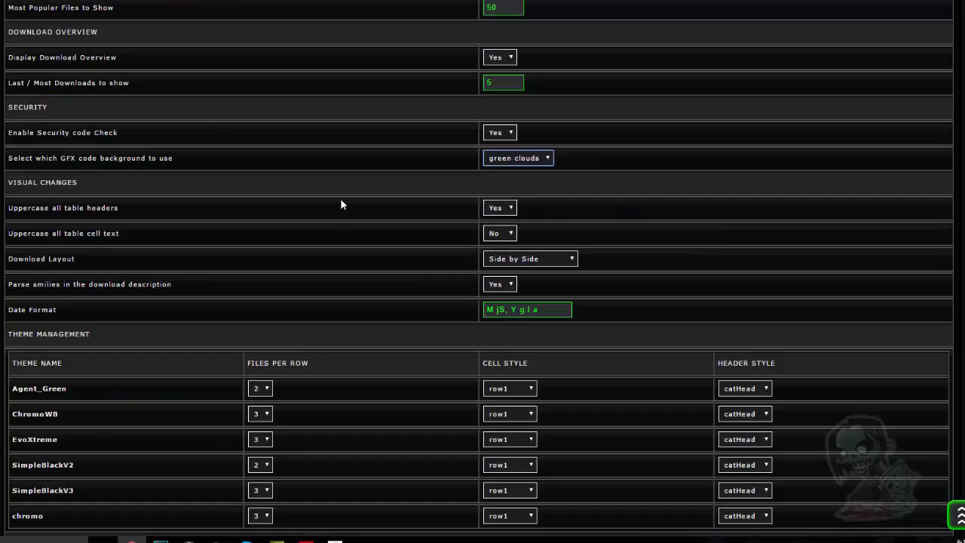
# Step: Open the php.net website in a new browser tab
pyautogui.scroll(-2, 347, 200)
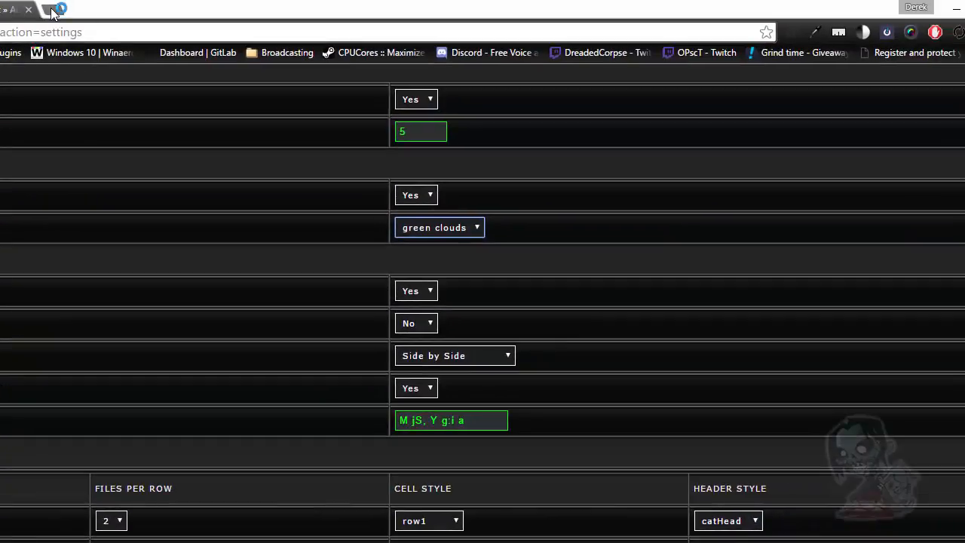
pyautogui.hotkey('ctrl', 't')
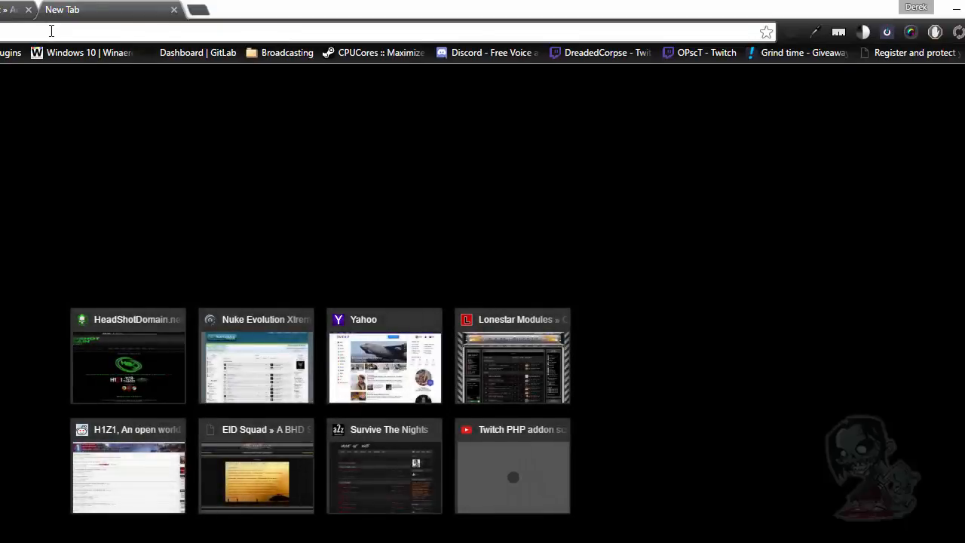
pyautogui.write('php.nte')
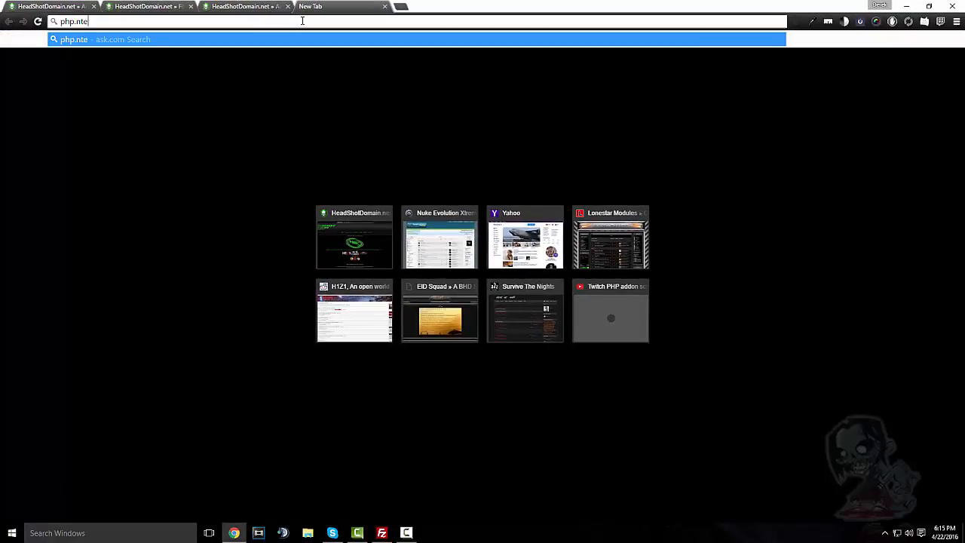
pyautogui.press('Return')
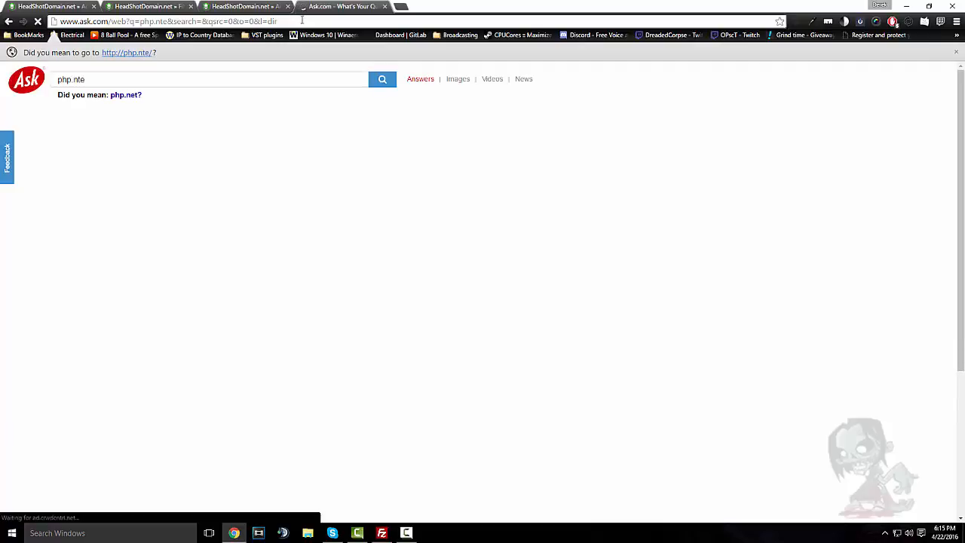
pyautogui.click(301, 20)
pyautogui.write('php')
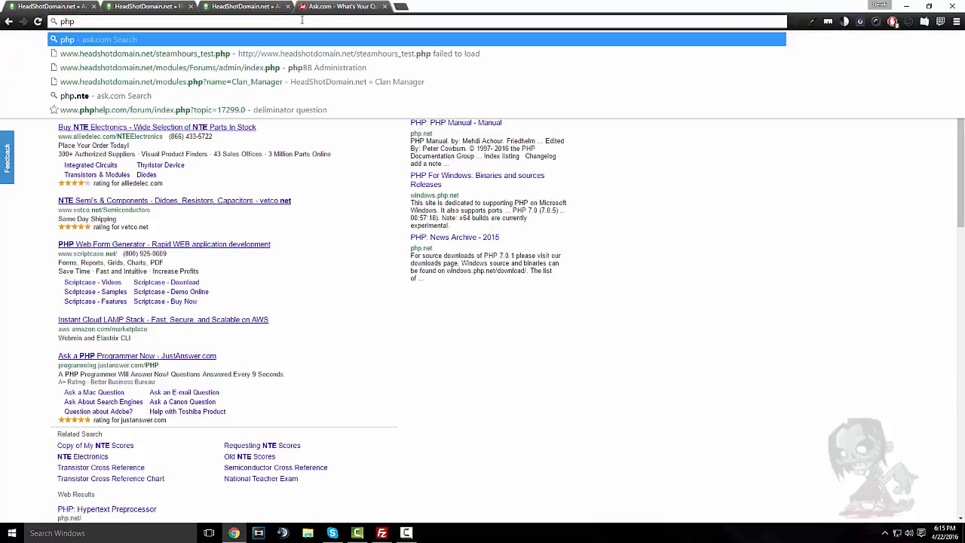
pyautogui.write('.net')
pyautogui.press('Return')
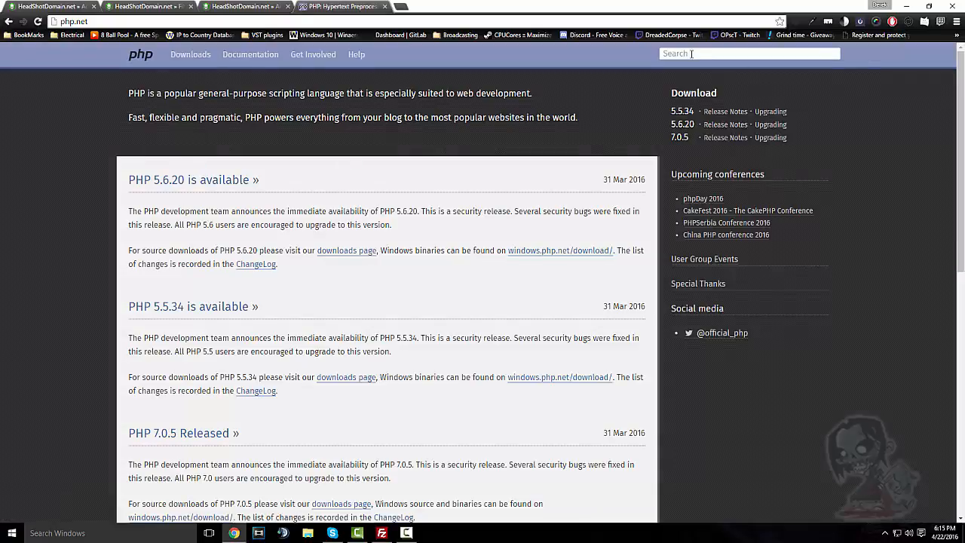
# Step: Look up the date function in the PHP manual and examine its table of format characters
pyautogui.click(694, 54)
pyautogui.write('date')
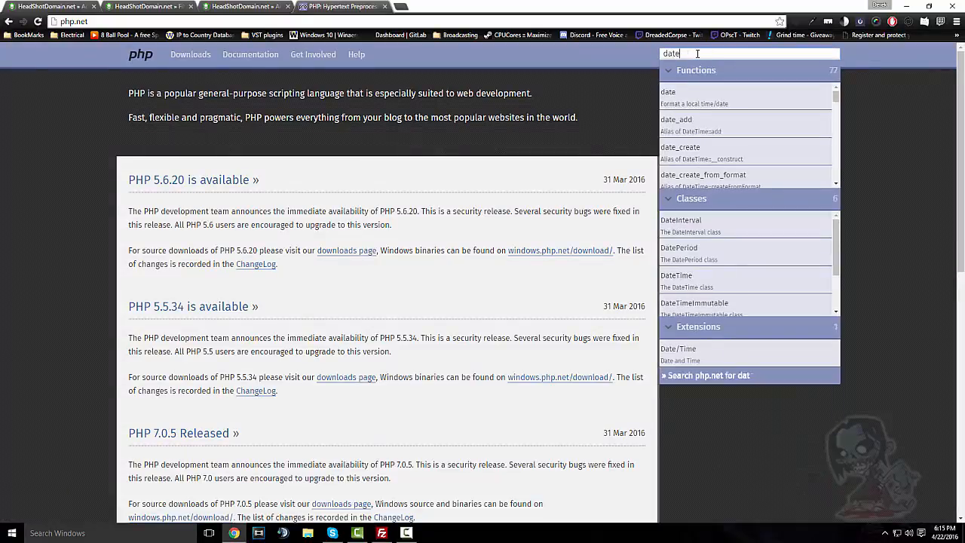
pyautogui.press('Return')
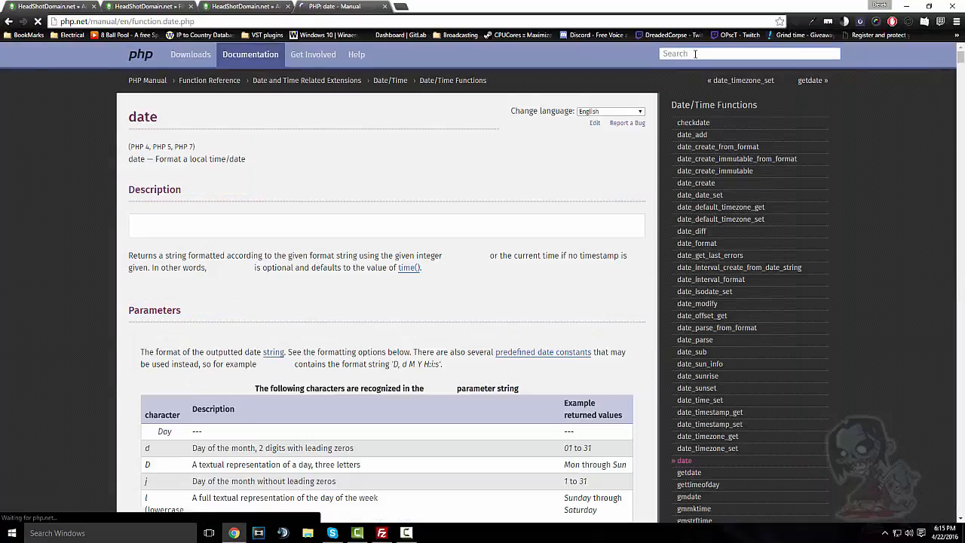
pyautogui.scroll(-5, 189, 165)
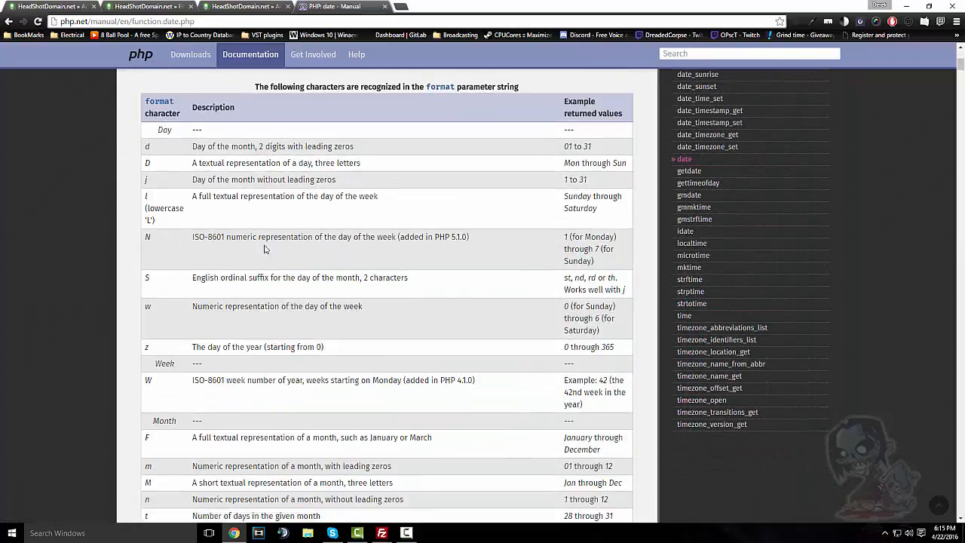
pyautogui.scroll(-10, 319, 198)
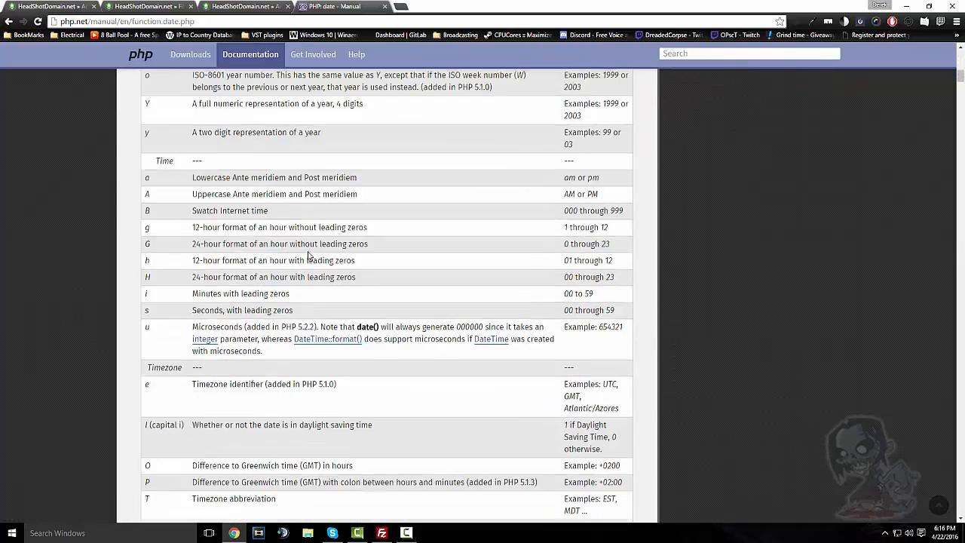
pyautogui.scroll(-2, 405, 257)
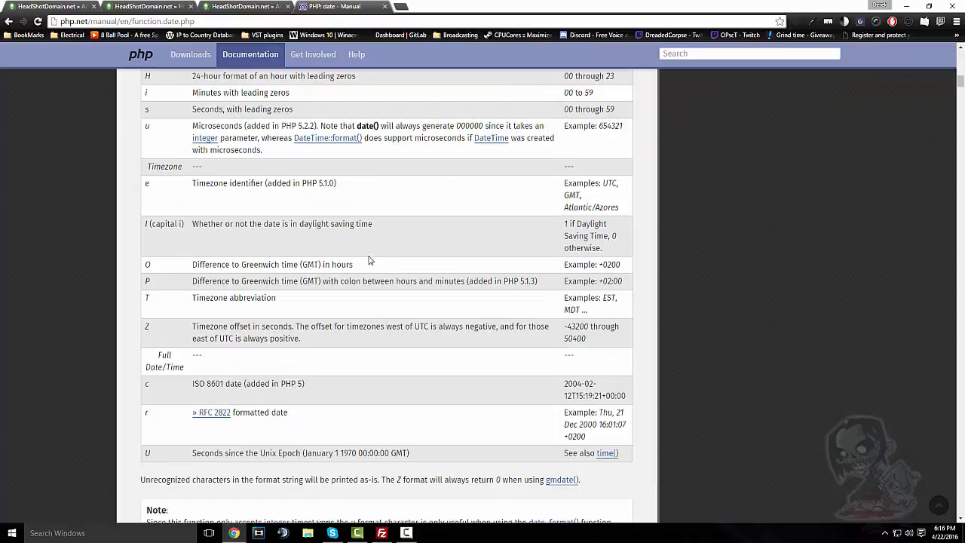
pyautogui.scroll(5, 361, 259)
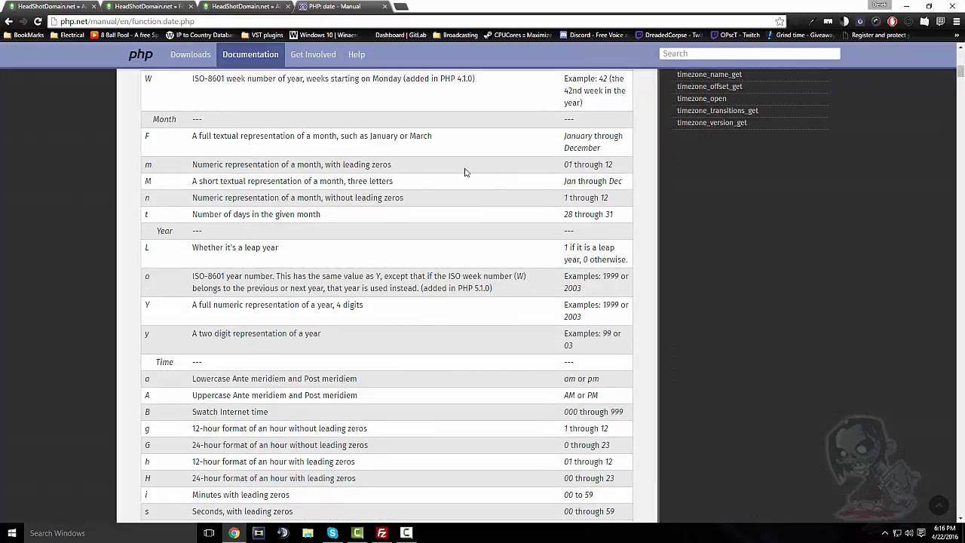
pyautogui.scroll(3, 468, 173)
# Step: Return to the File Repository module settings and examine the visual changes and theme management options
pyautogui.click(236, 6)
pyautogui.scroll(-4, 155, 185)
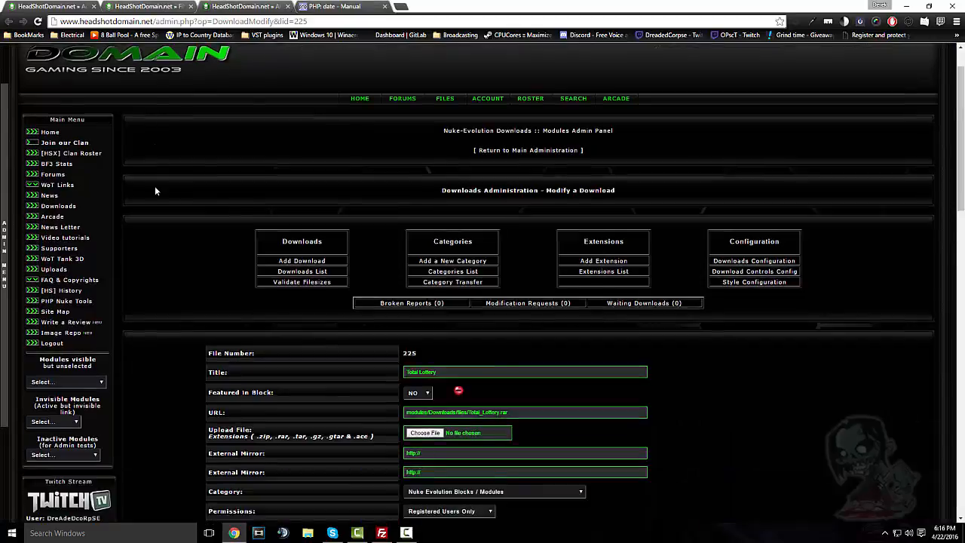
pyautogui.scroll(-3, 155, 183)
pyautogui.scroll(4, 167, 187)
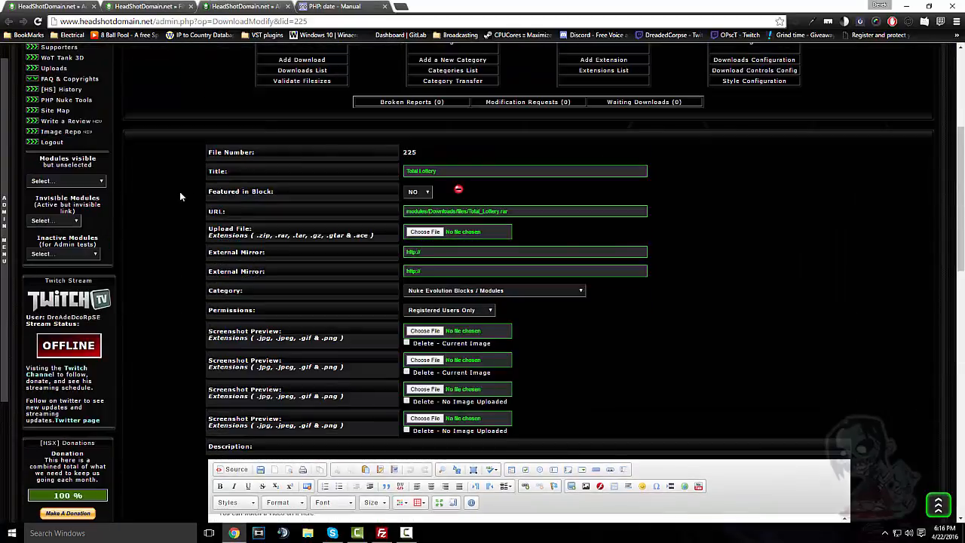
pyautogui.click(107, 6)
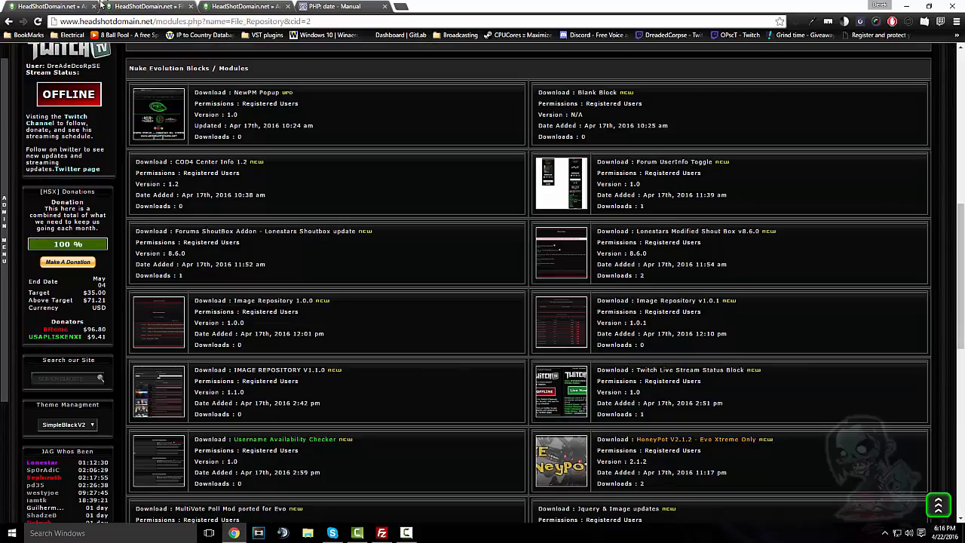
pyautogui.click(37, 6)
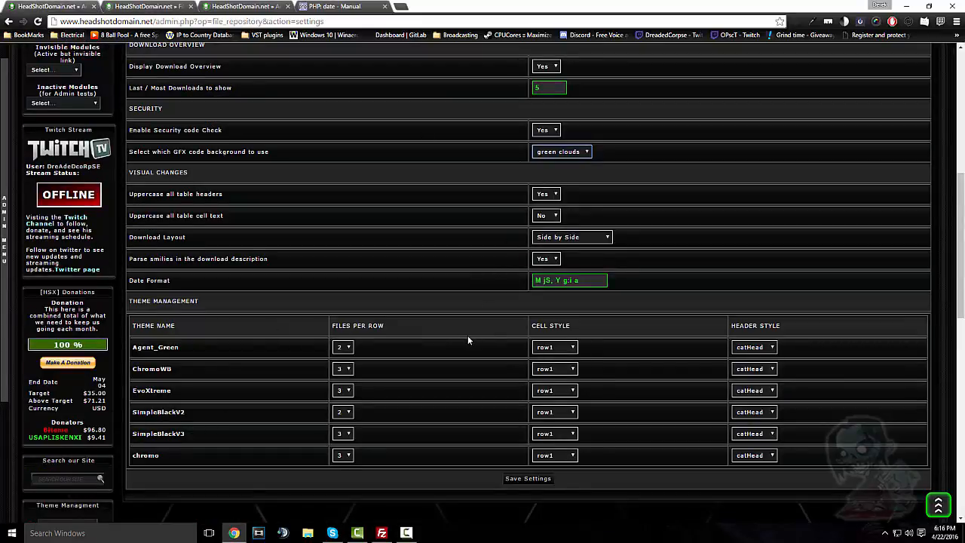
pyautogui.scroll(-1, 468, 341)
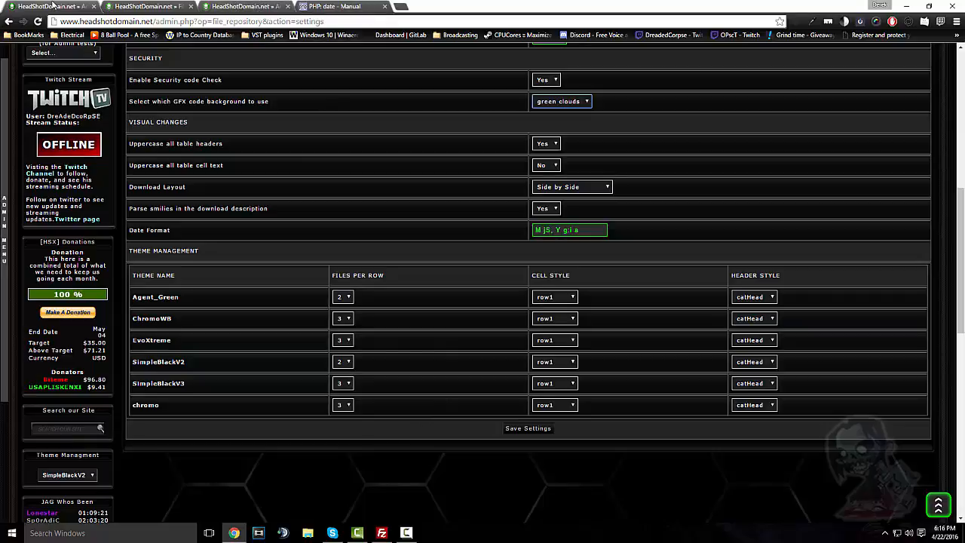
# Step: Open the form for adding a category and view the available parent choices
pyautogui.scroll(9, 277, 151)
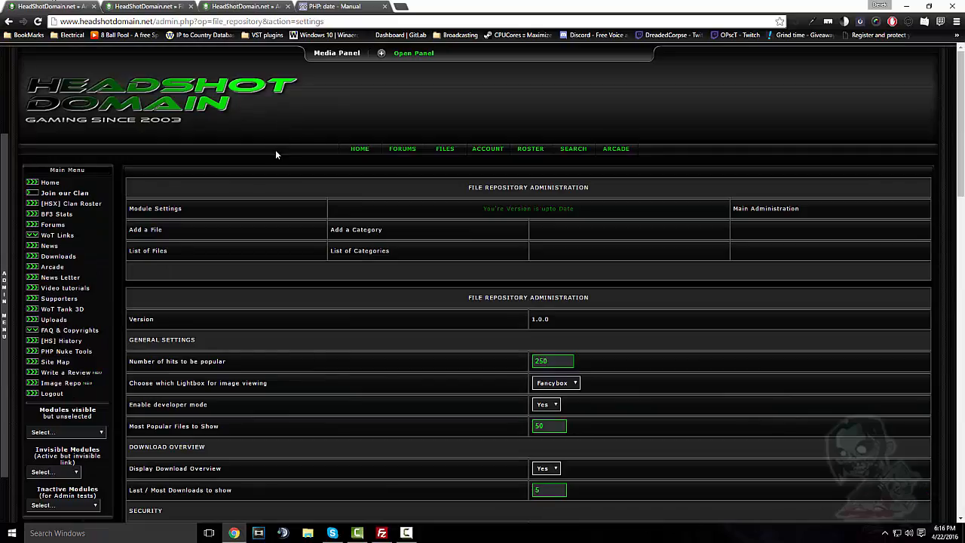
pyautogui.click(349, 227)
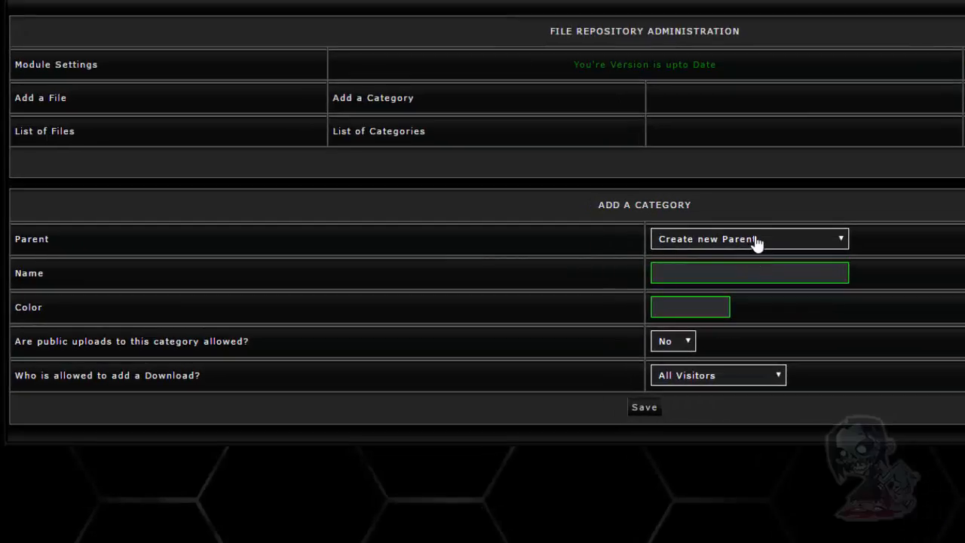
pyautogui.click(688, 278)
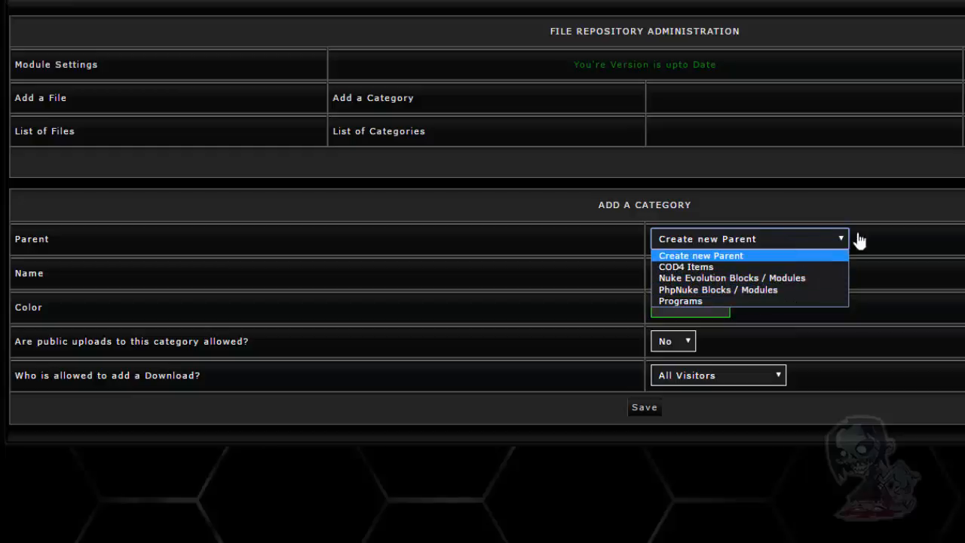
pyautogui.click(892, 228)
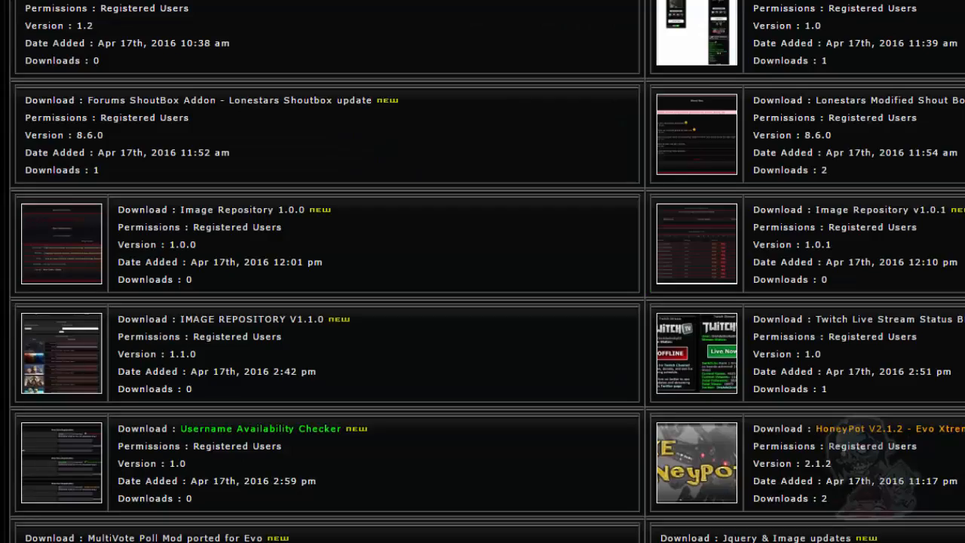
# Step: Check how the Evo BBCode Mods subcategory is listed on the public repository page, and return to the category form
pyautogui.scroll(10, 335, 127)
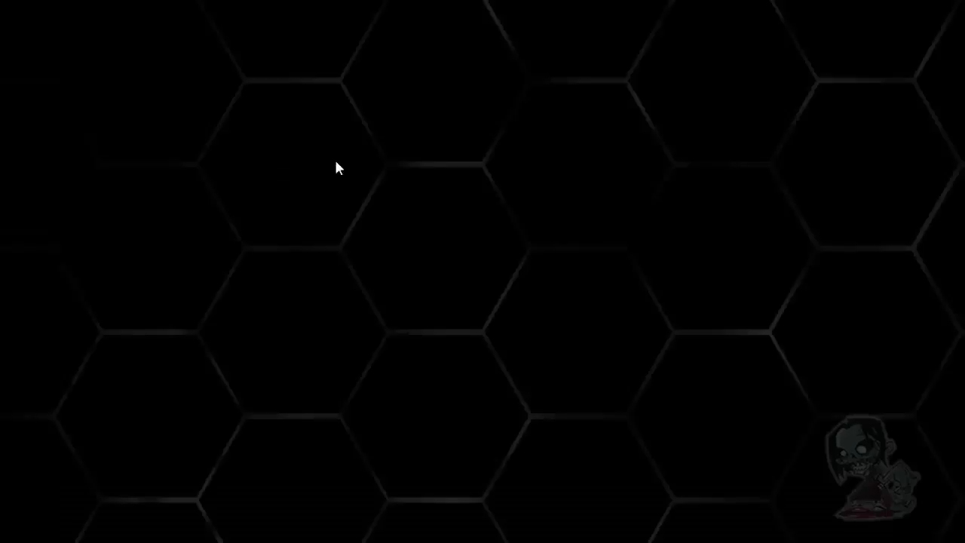
pyautogui.scroll(-5, 505, 161)
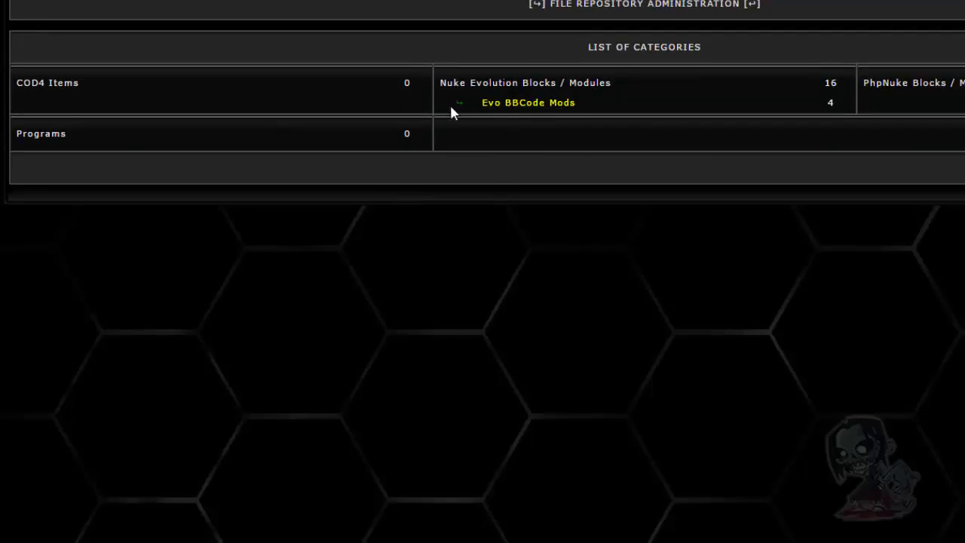
pyautogui.hotkey('ctrl', 'Tab')
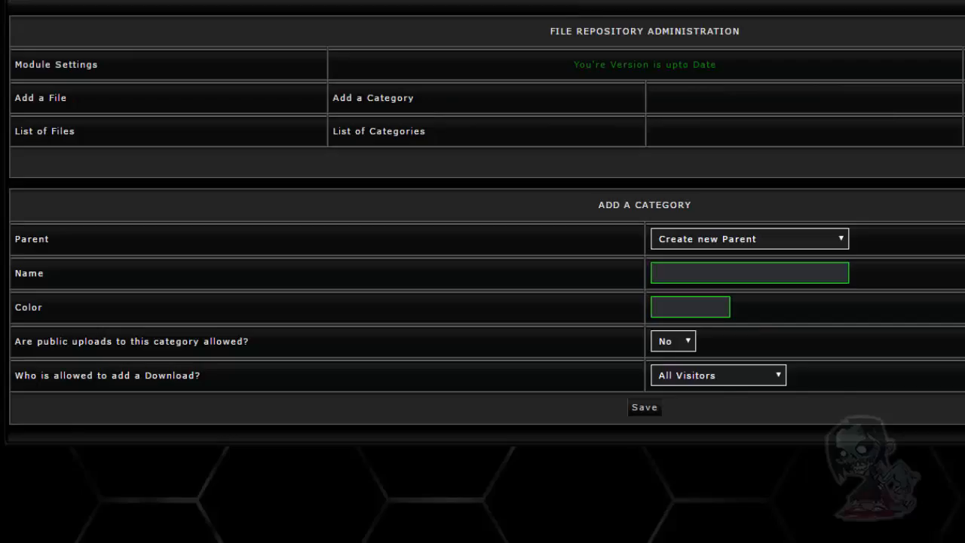
# Step: Fill in a new category named test under the parent Nuke Evolution Blocks / Modules with the color #00ff00
pyautogui.click(763, 243)
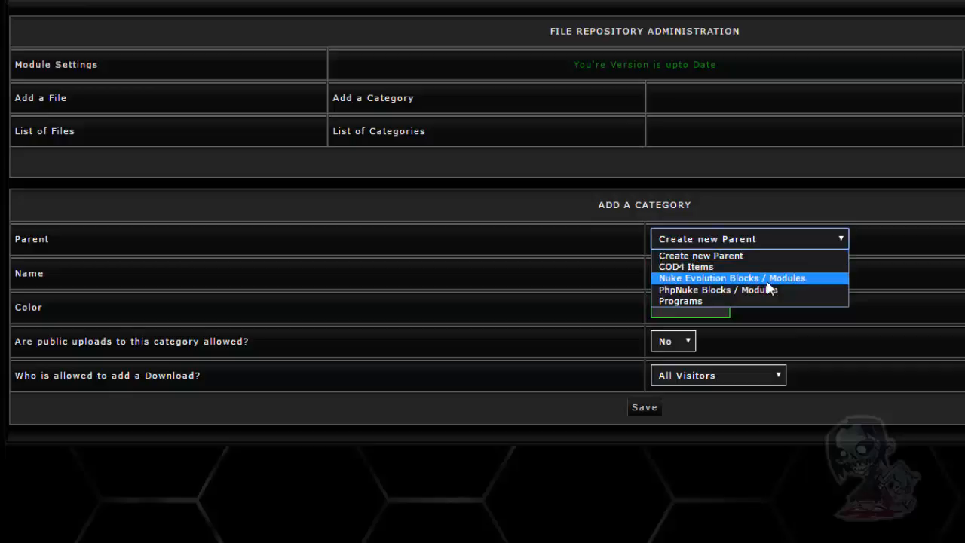
pyautogui.click(769, 278)
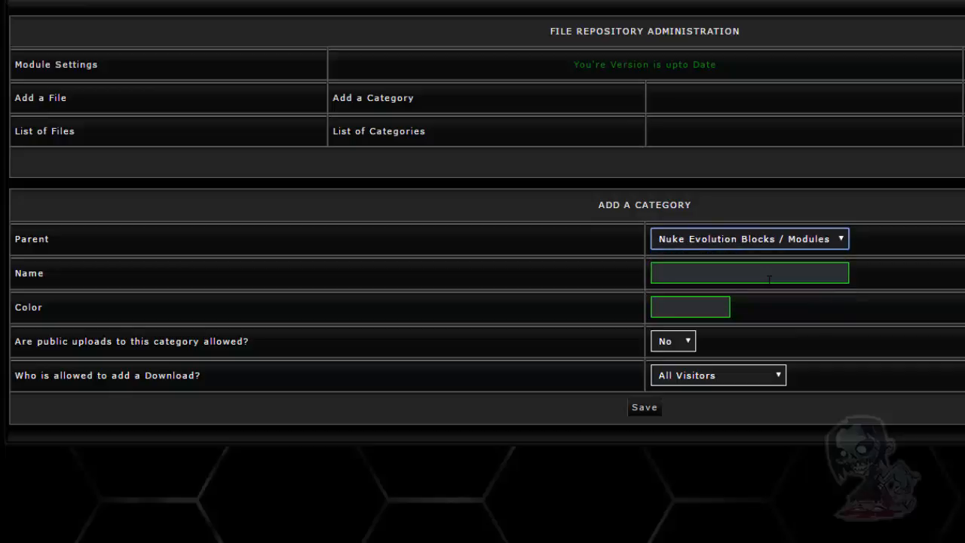
pyautogui.click(705, 273)
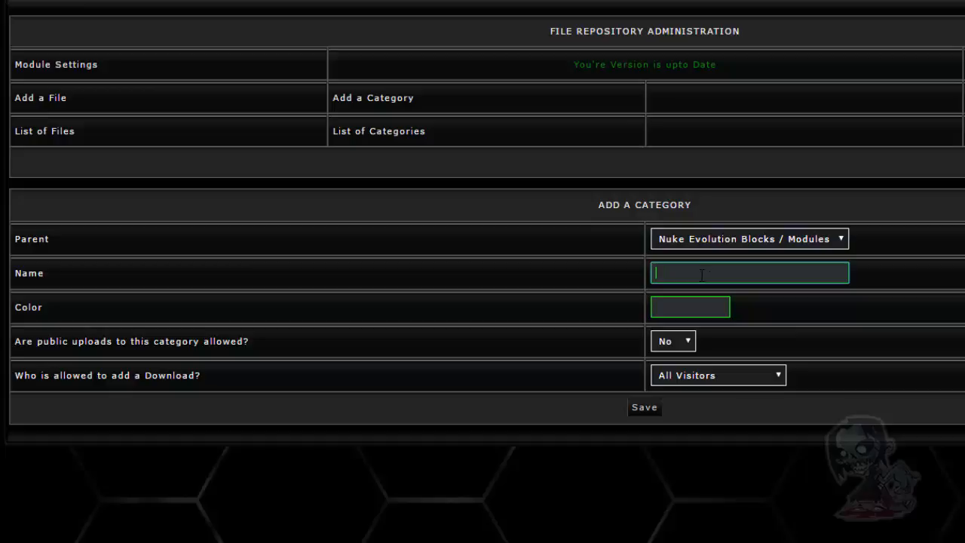
pyautogui.write('test')
pyautogui.click(707, 309)
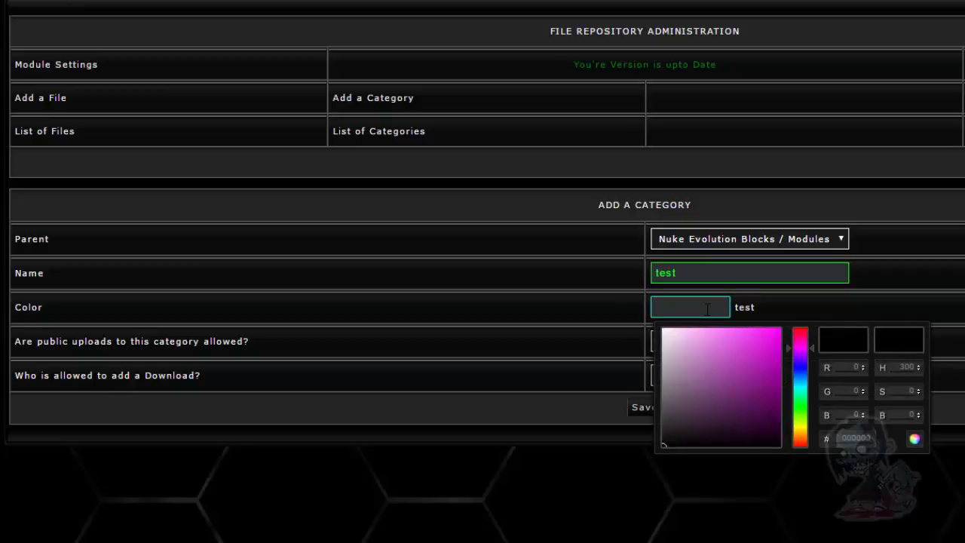
pyautogui.write('#00ff00')
pyautogui.click(906, 303)
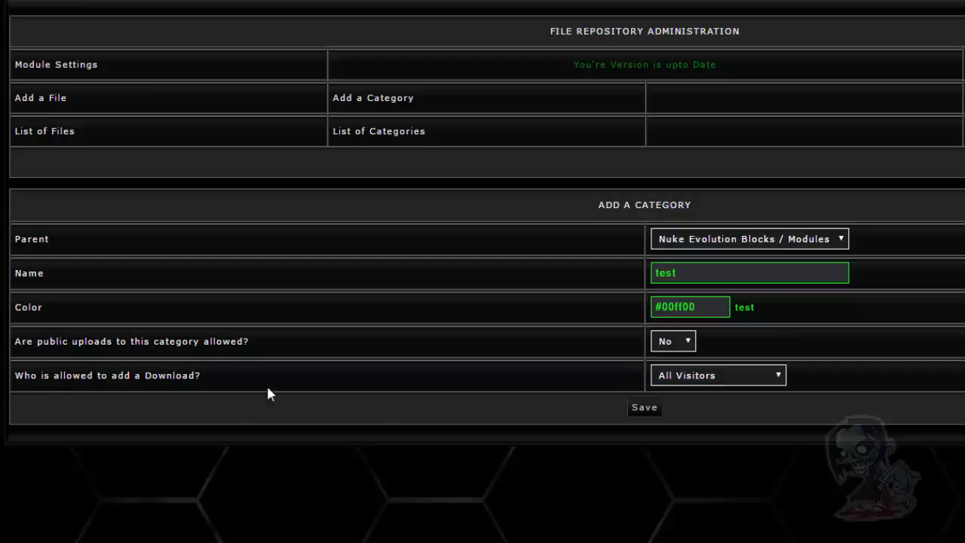
# Step: Allow Registered Users to add downloads to the test category and save it
pyautogui.click(718, 381)
pyautogui.click(703, 414)
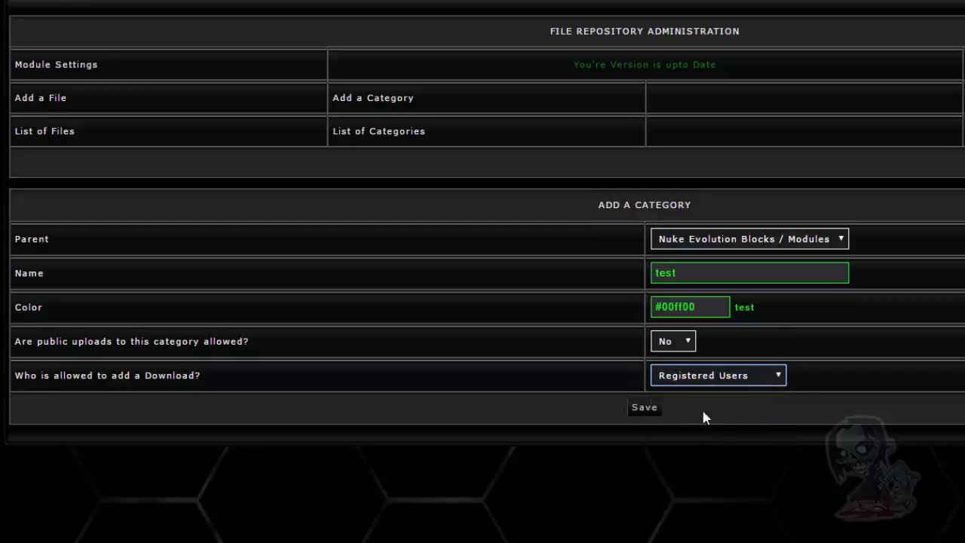
pyautogui.click(646, 409)
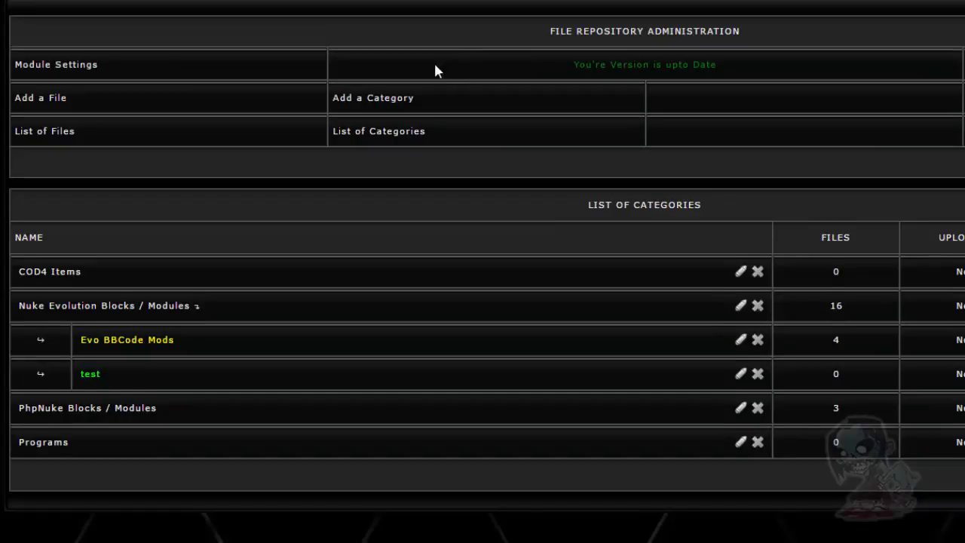
pyautogui.scroll(-2, 722, 254)
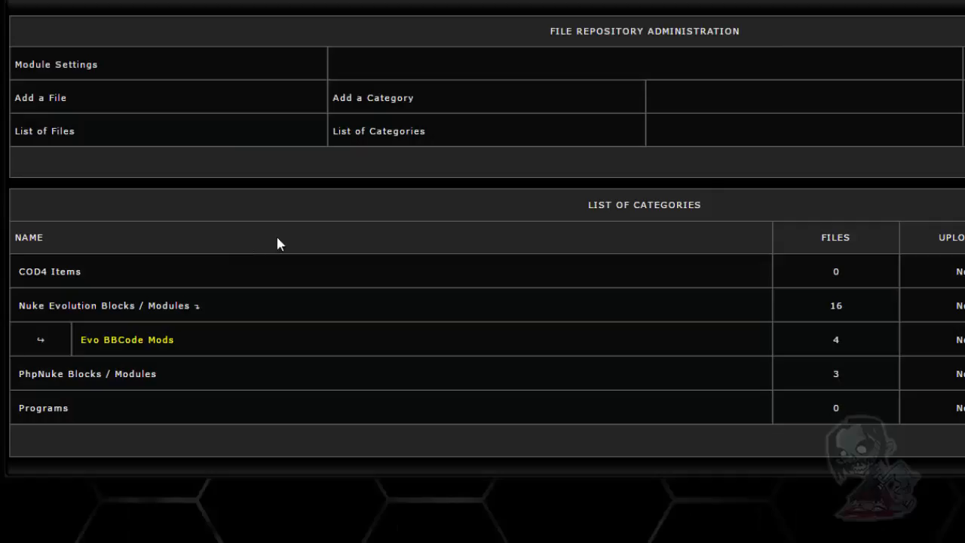
# Step: Start a new file entry titled Total Lottery in the category Nuke Evolution Blocks / Modules
pyautogui.scroll(-1, 276, 244)
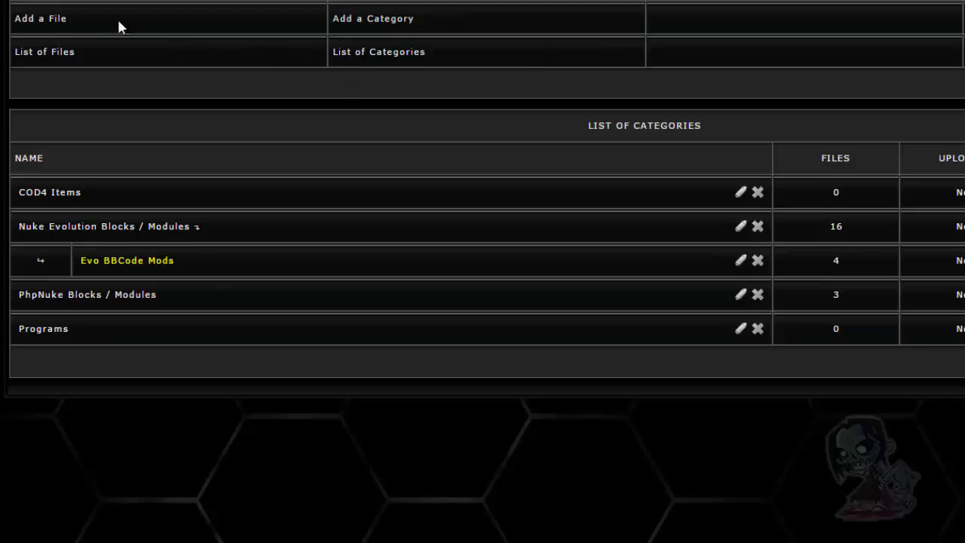
pyautogui.click(43, 22)
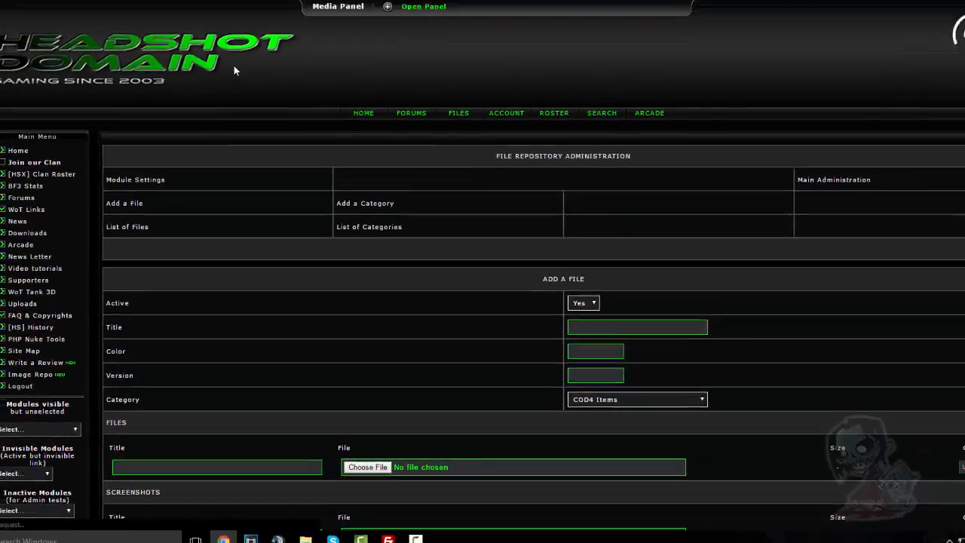
pyautogui.scroll(-5, 244, 112)
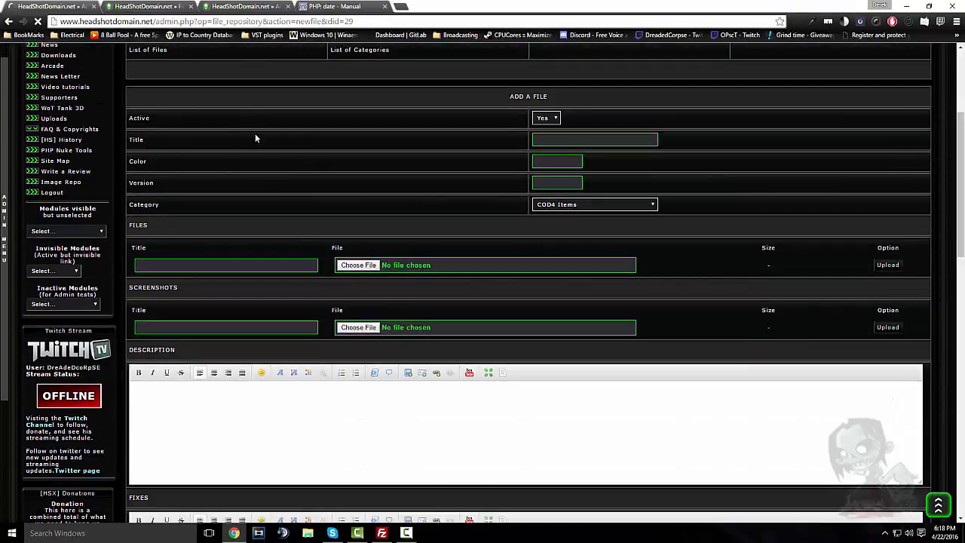
pyautogui.click(594, 141)
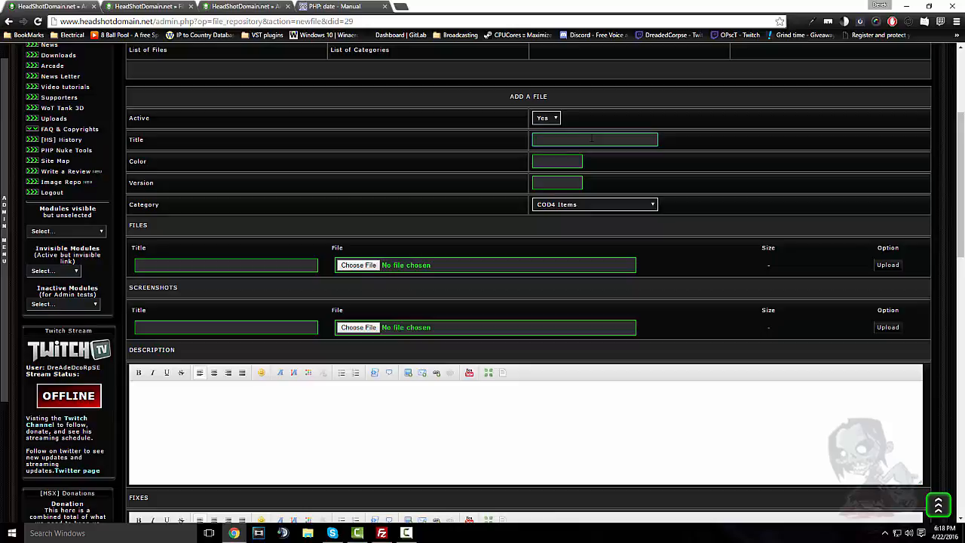
pyautogui.write('Total')
pyautogui.write(' Lotter')
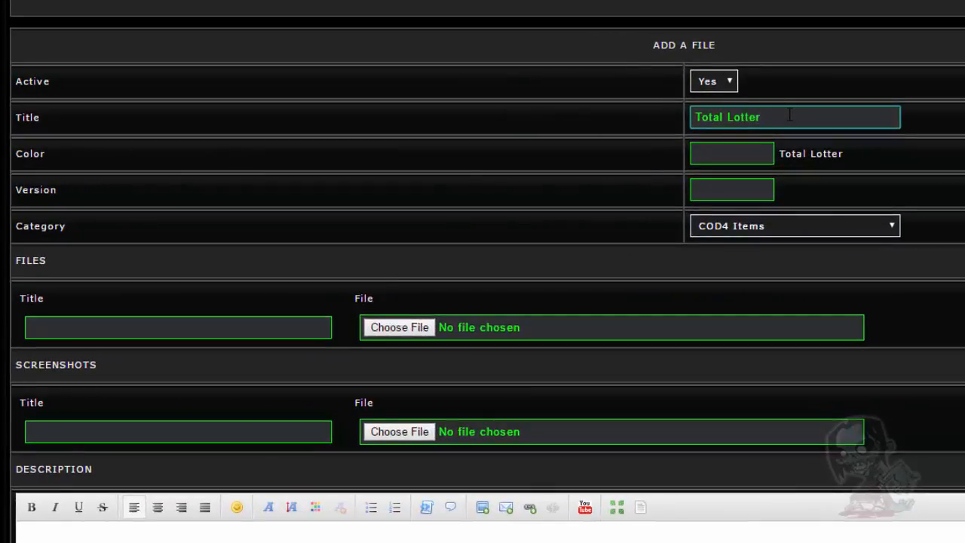
pyautogui.write('y')
pyautogui.press('Tab')
pyautogui.press('Tab')
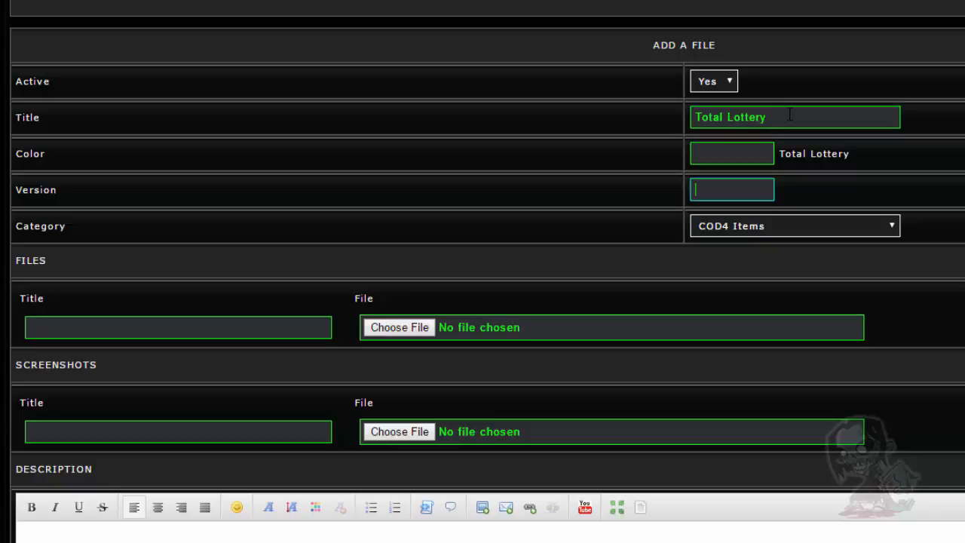
pyautogui.press('Tab')
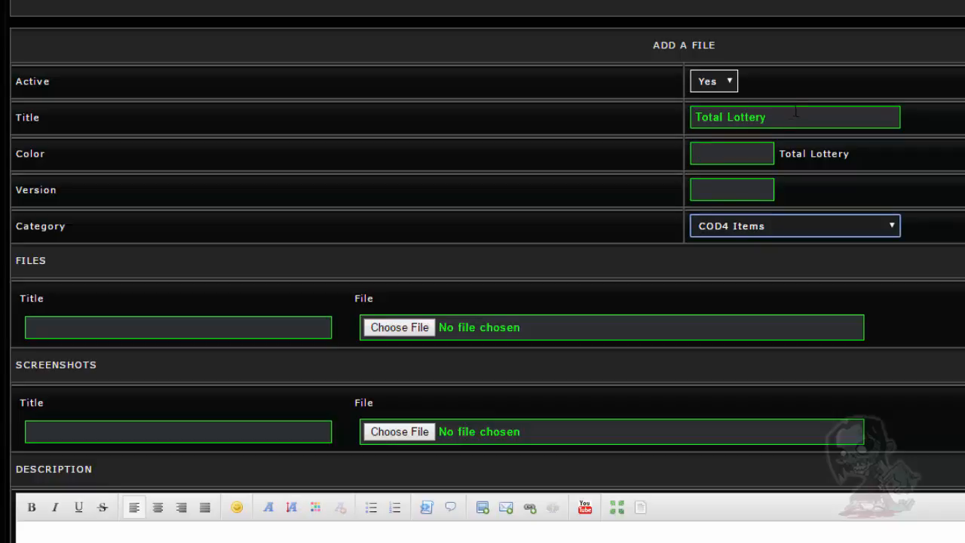
pyautogui.click(741, 230)
pyautogui.click(733, 255)
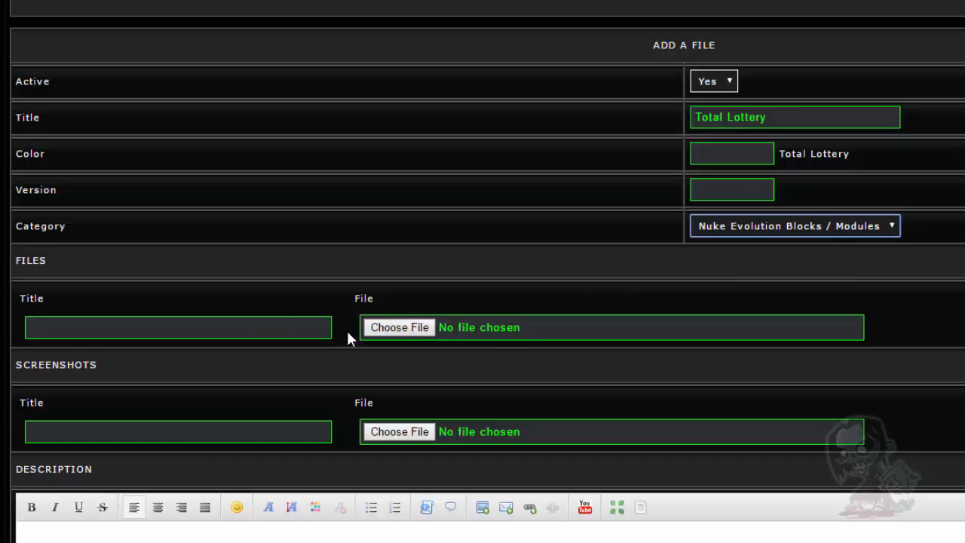
# Step: Upload the archive Total_Lottery.rar to the entry's files with the title Total Lottery
pyautogui.click(262, 324)
pyautogui.write('T')
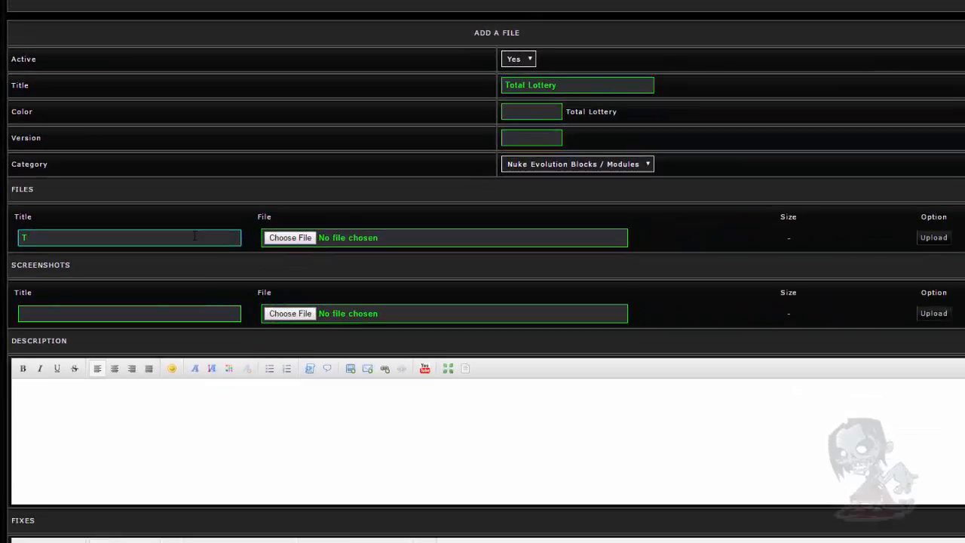
pyautogui.write('otal Lottery')
pyautogui.click(290, 237)
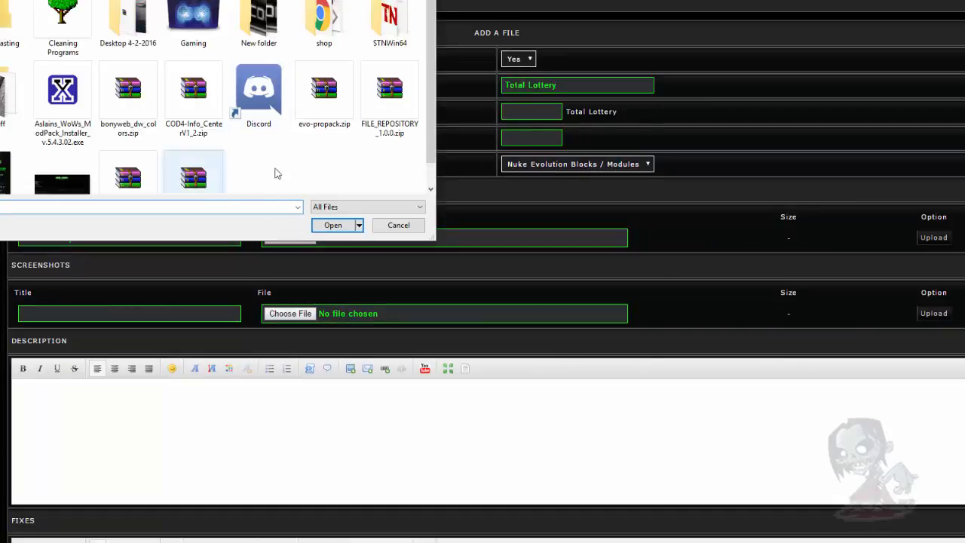
pyautogui.scroll(-1, 338, 148)
pyautogui.click(221, 155)
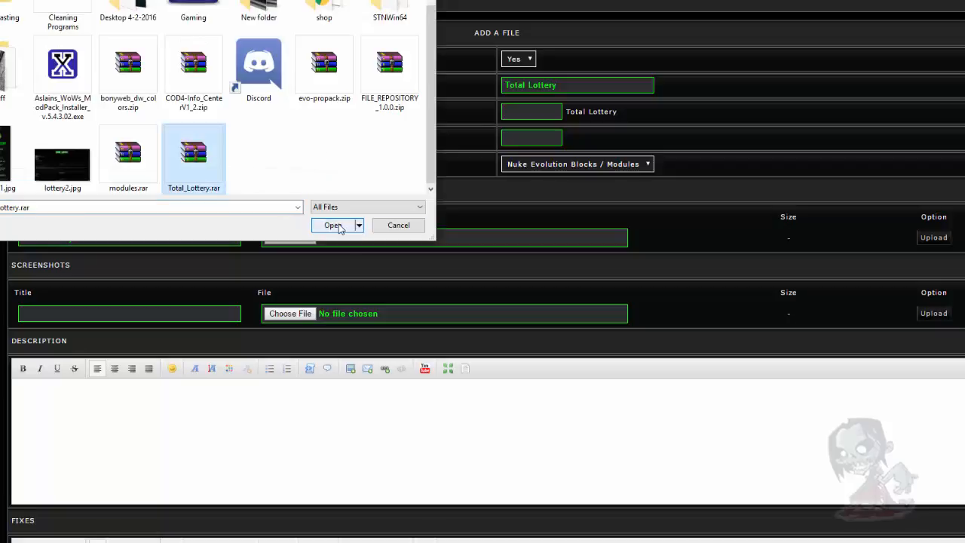
pyautogui.click(330, 225)
pyautogui.click(933, 237)
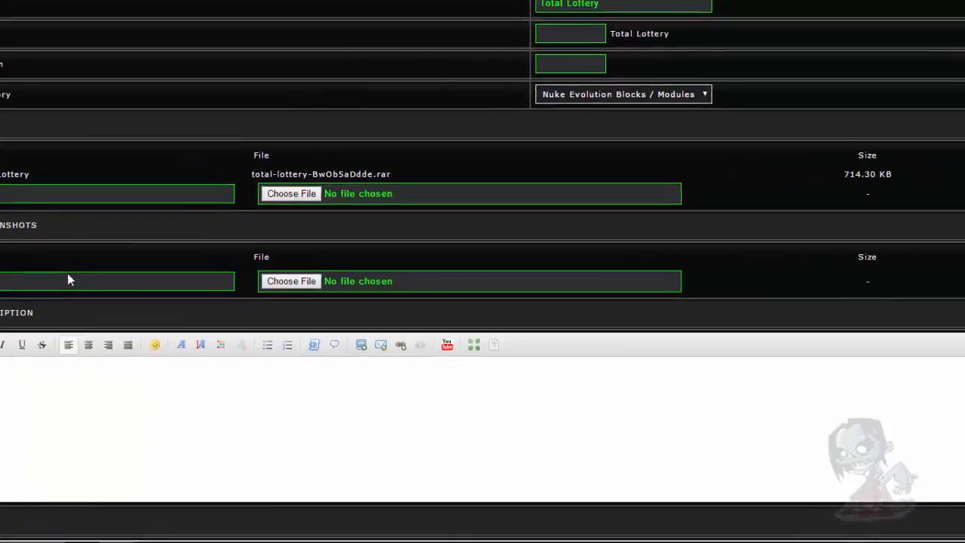
# Step: Upload lottery1.jpg from the Desktop as a screenshot titled Total Lottery Block
pyautogui.click(97, 314)
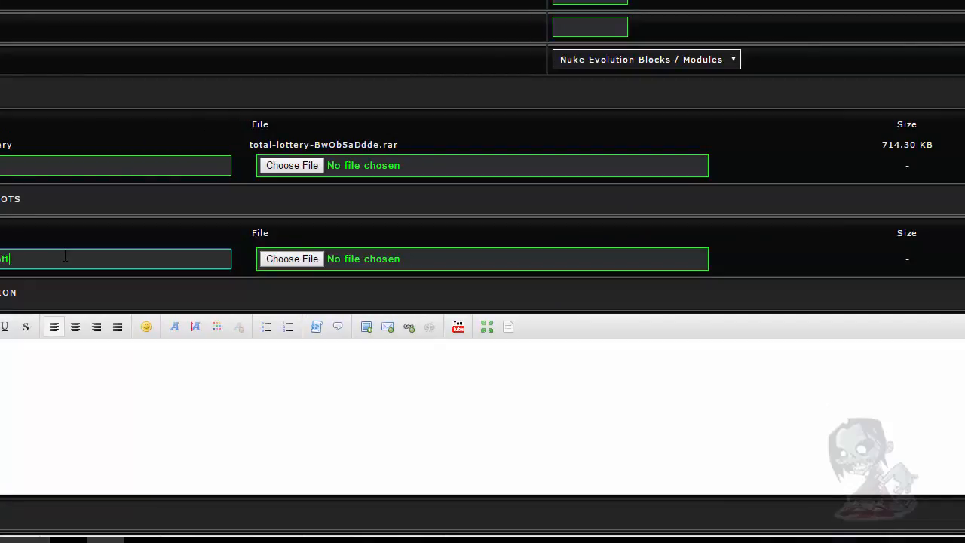
pyautogui.write('Total Lottery Block')
pyautogui.click(292, 258)
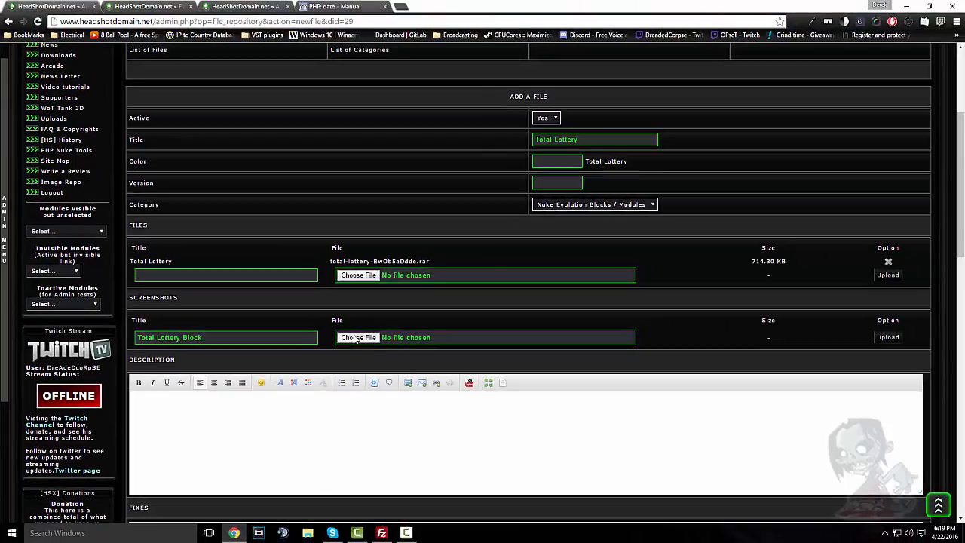
pyautogui.scroll(-1, 316, 159)
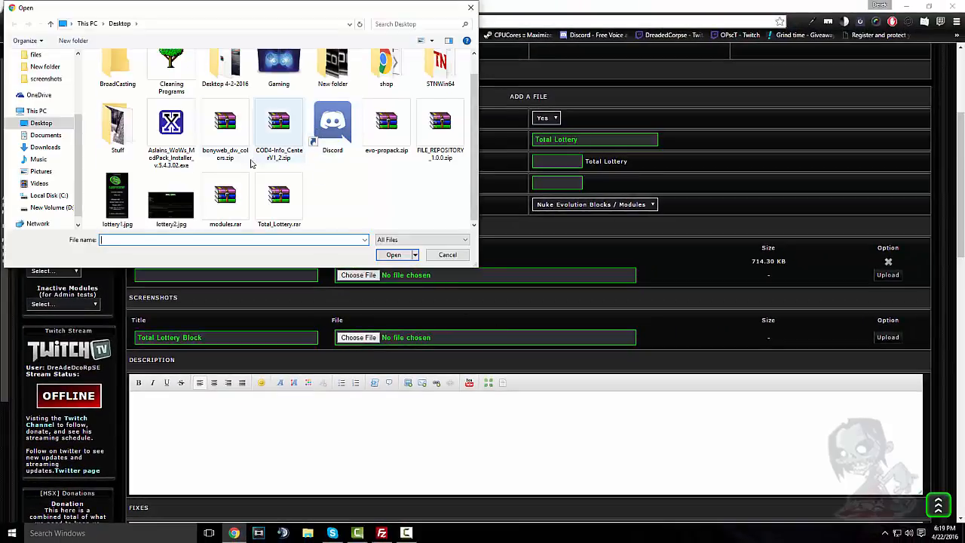
pyautogui.click(139, 213)
pyautogui.click(394, 254)
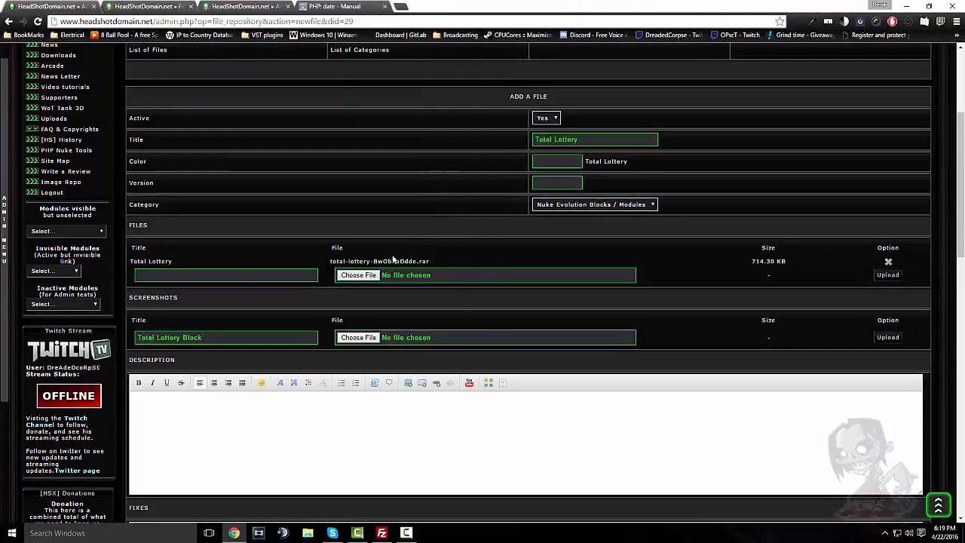
pyautogui.click(887, 337)
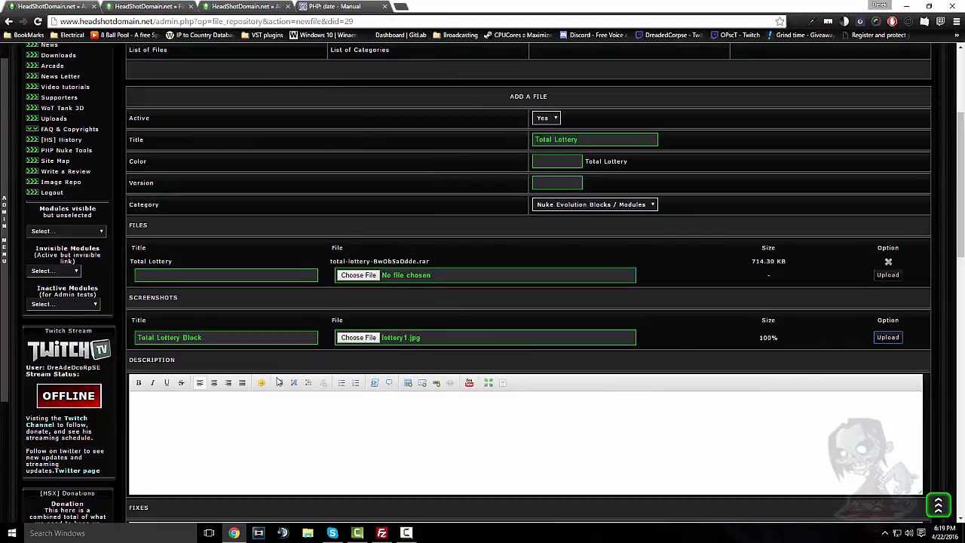
# Step: Upload lottery2.jpg as a second screenshot titled Total Lottery Mod
pyautogui.click(200, 348)
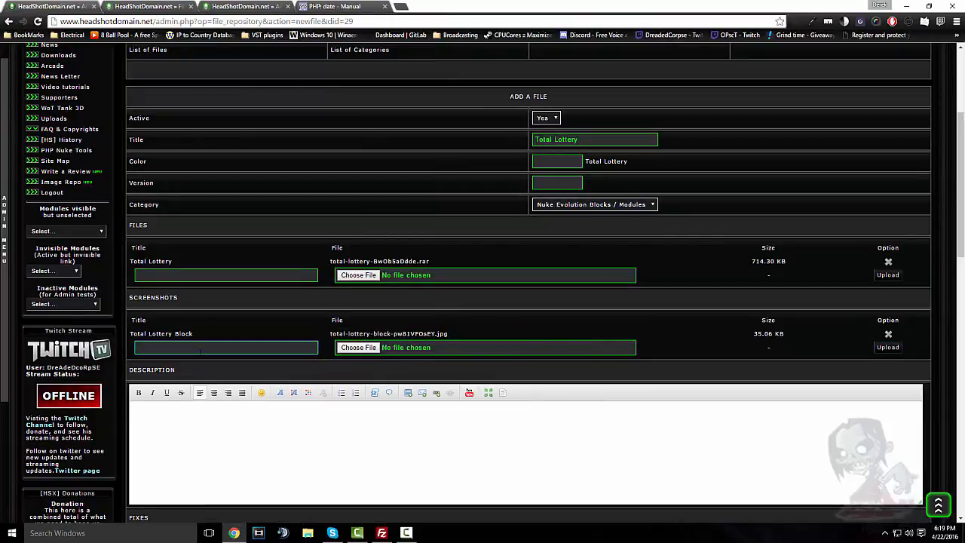
pyautogui.write('Total')
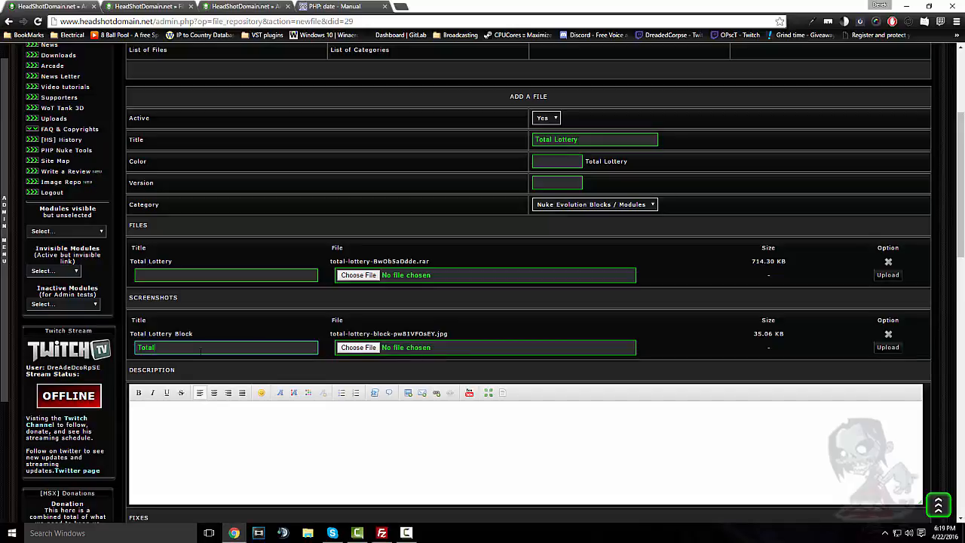
pyautogui.write(' Lottery Mod')
pyautogui.click(357, 347)
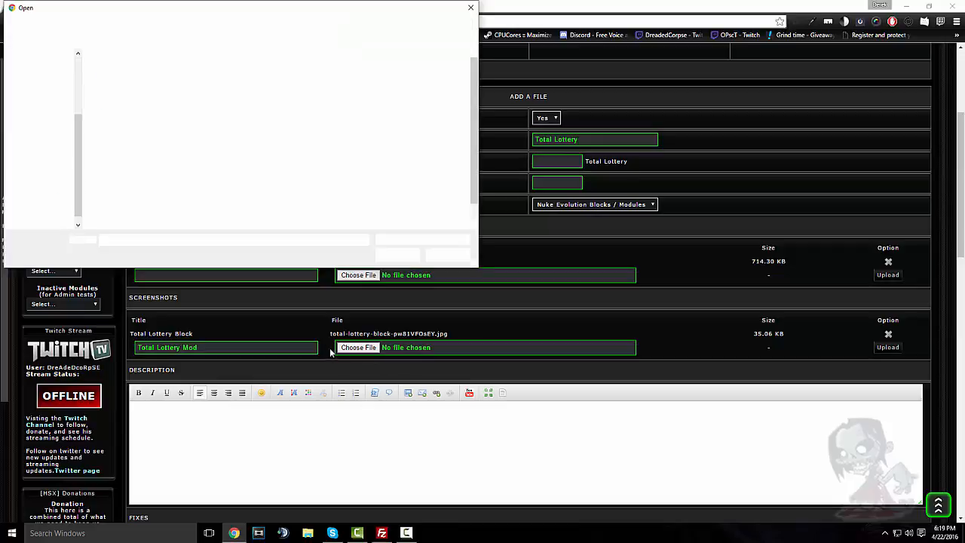
pyautogui.click(181, 223)
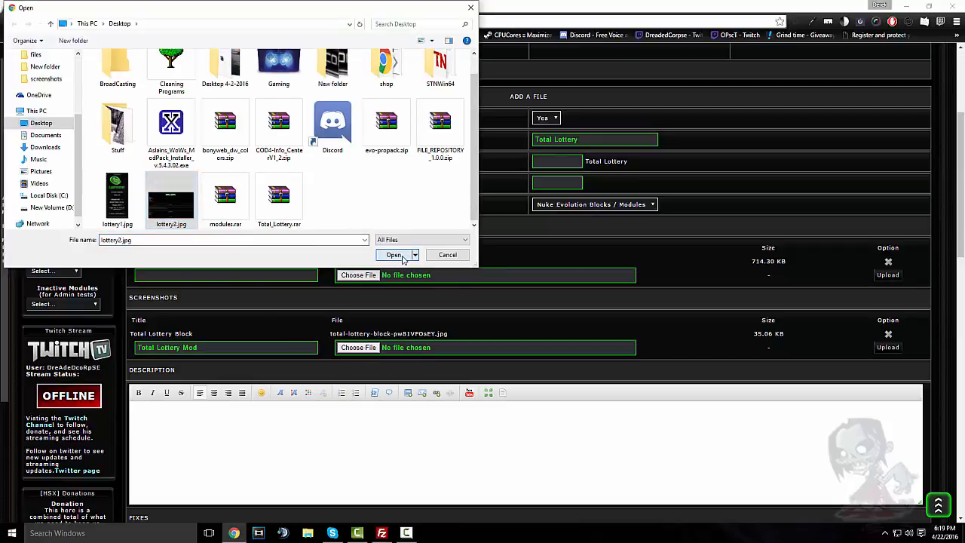
pyautogui.click(395, 255)
pyautogui.click(889, 347)
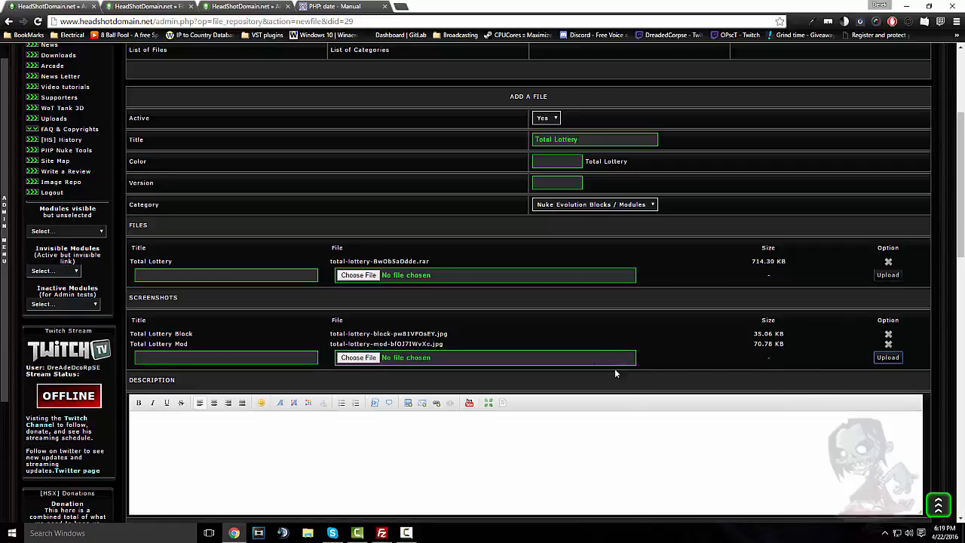
# Step: Paste the copied Total Lottery module text into the file's description and switch the description editor's source view
pyautogui.scroll(-2, 614, 372)
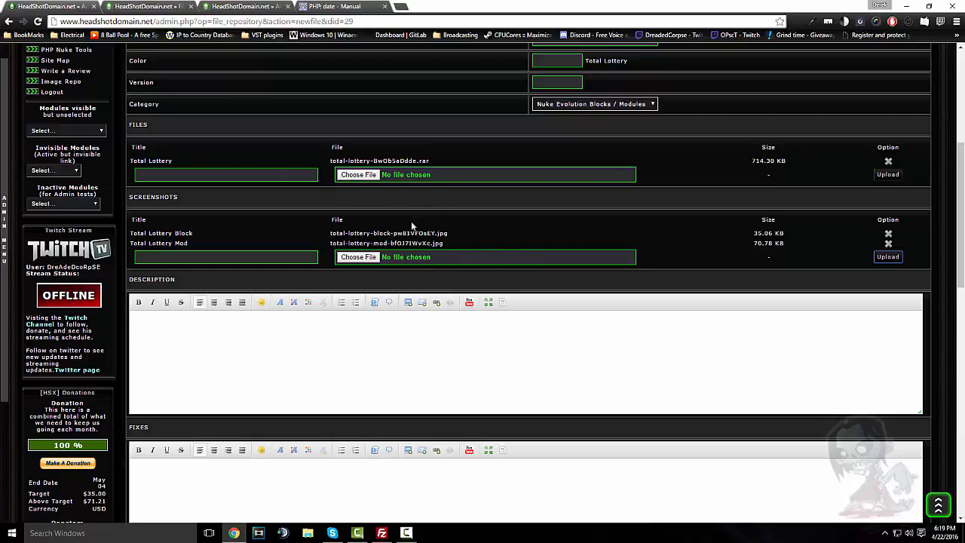
pyautogui.scroll(3, 523, 270)
pyautogui.scroll(-2, 490, 316)
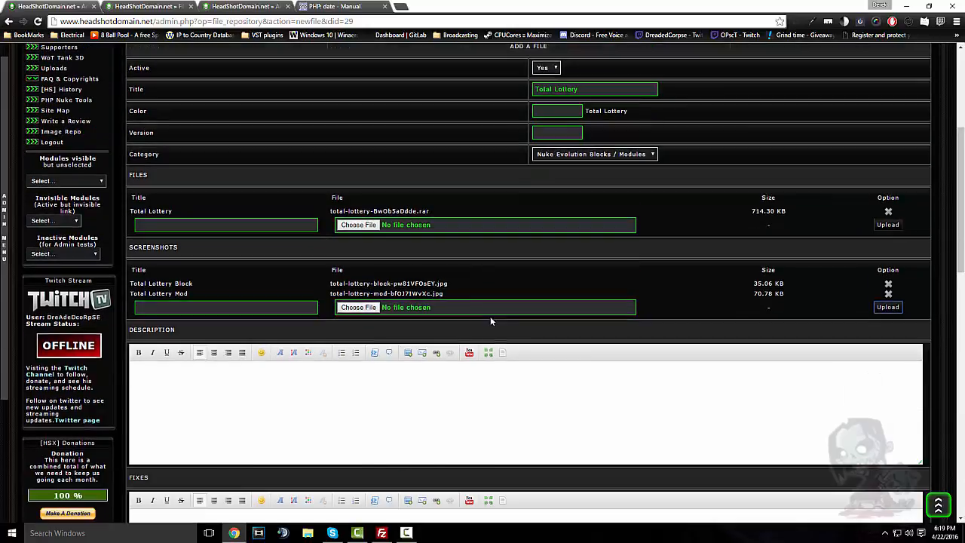
pyautogui.scroll(-2, 386, 334)
pyautogui.click(193, 279)
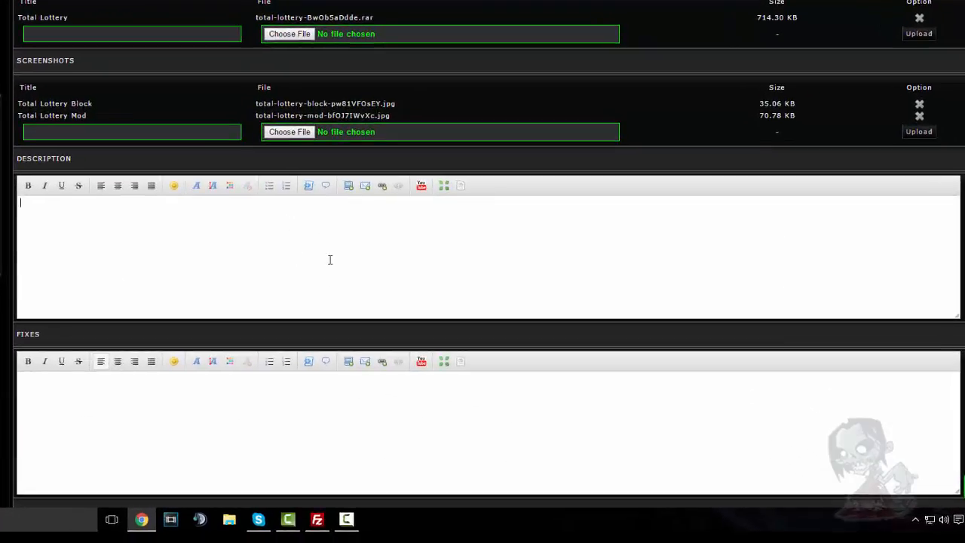
pyautogui.hotkey('ctrl', 'v')
pyautogui.click(463, 186)
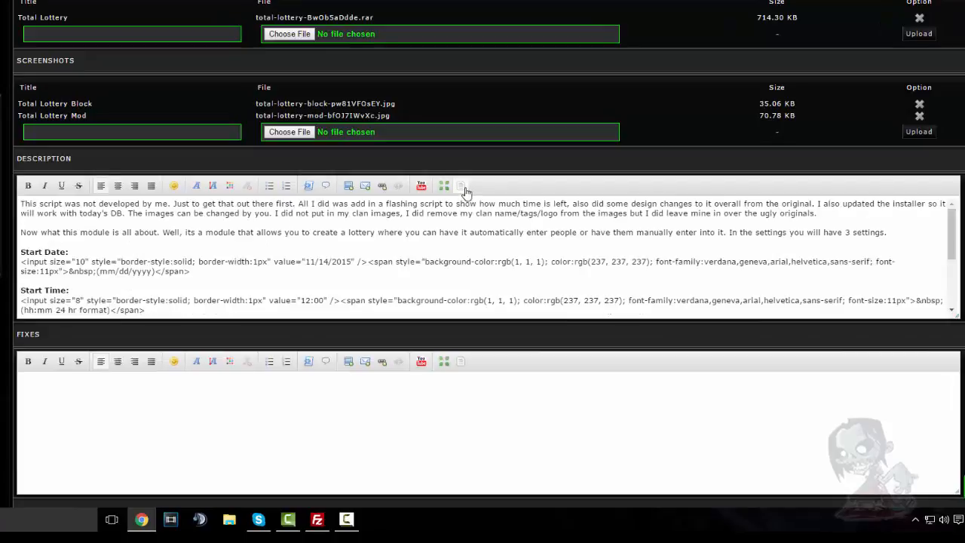
pyautogui.scroll(-2, 301, 234)
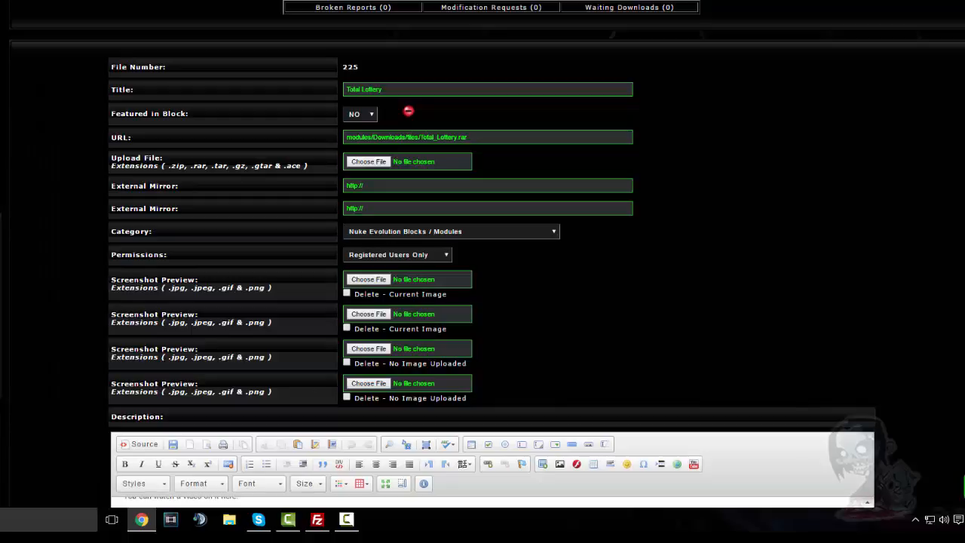
# Step: Show the HTML source of the old Total Lottery download's description and select its paragraph markup, including the <p>&nbsp;</p> line
pyautogui.scroll(4, 157, 9)
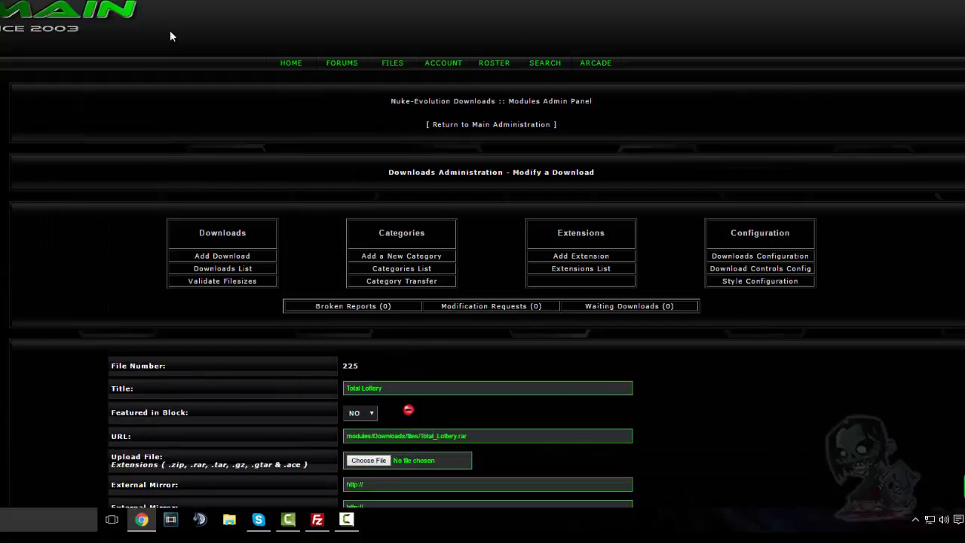
pyautogui.scroll(-10, 141, 15)
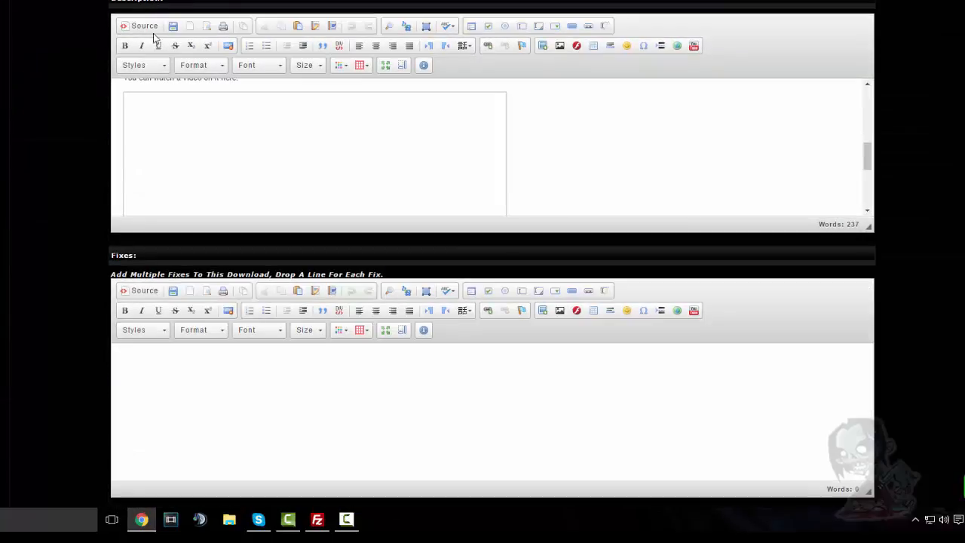
pyautogui.click(140, 27)
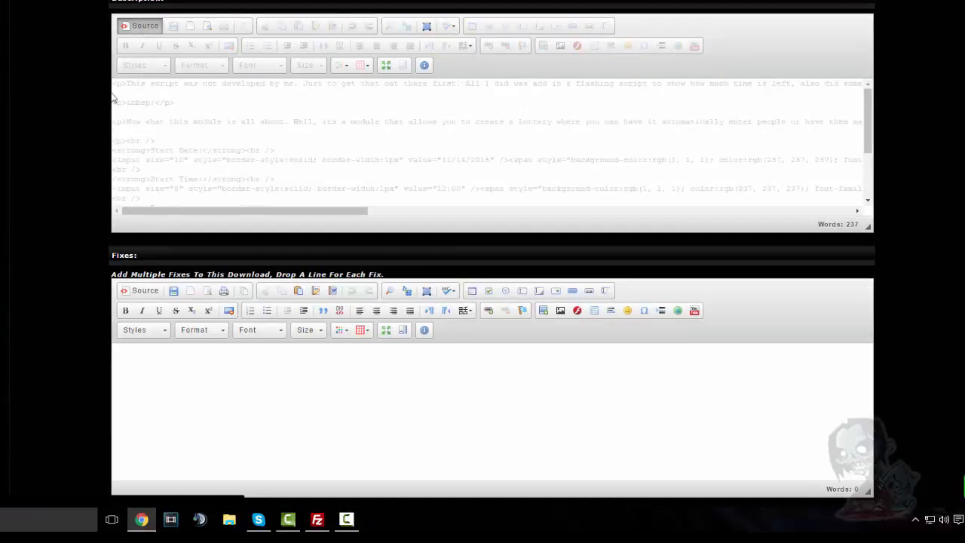
pyautogui.moveTo(116, 87); pyautogui.dragTo(195, 169)
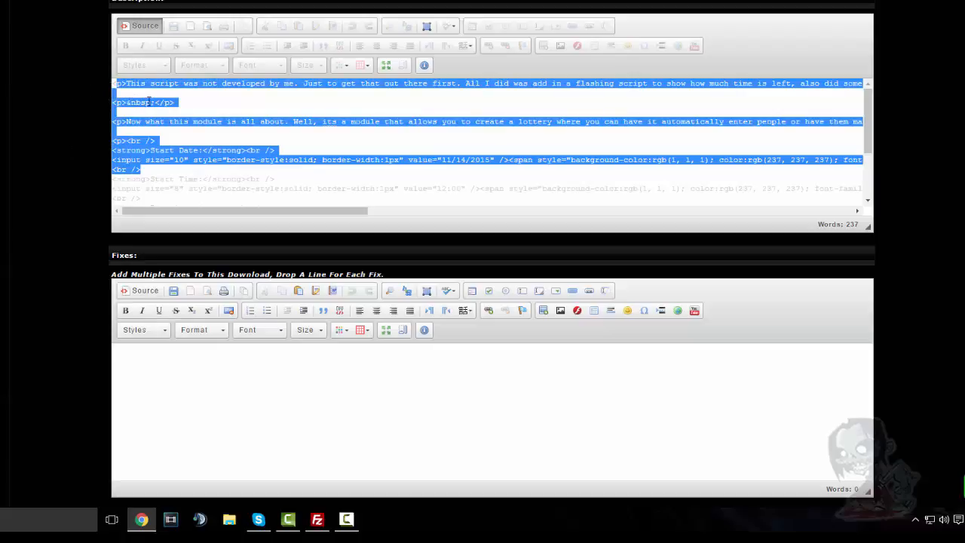
pyautogui.moveTo(184, 102); pyautogui.dragTo(103, 103)
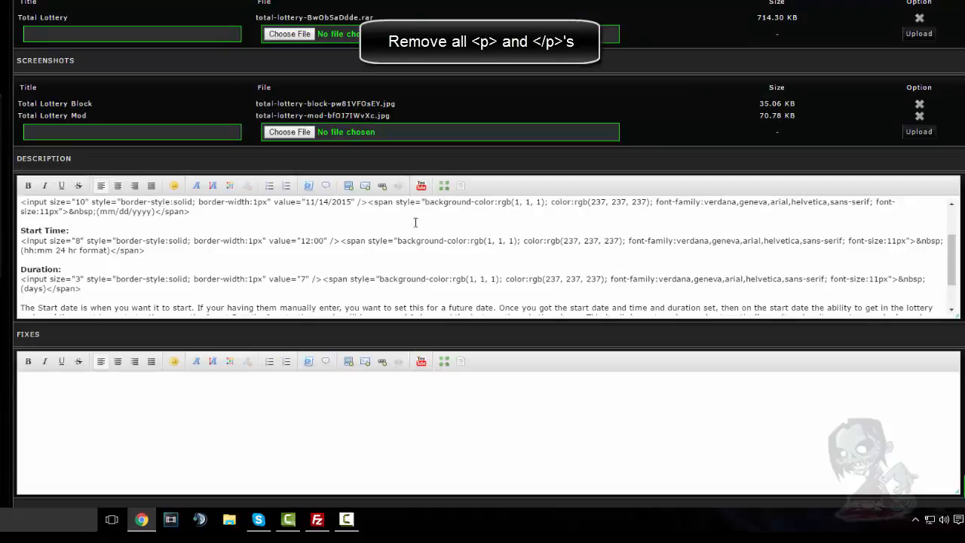
# Step: Check the new file's description in source view and return it to the formatted view
pyautogui.click(387, 234)
pyautogui.rightClick(388, 232)
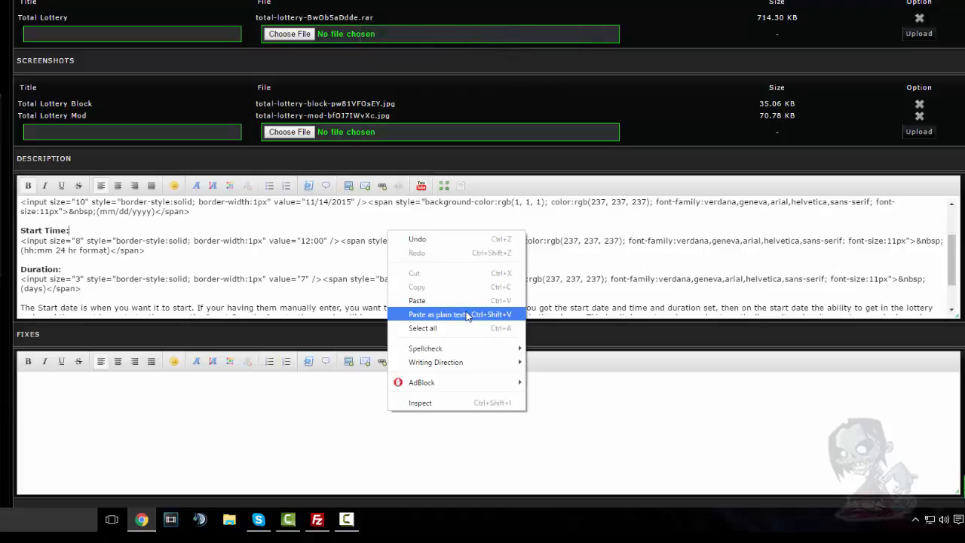
pyautogui.click(463, 187)
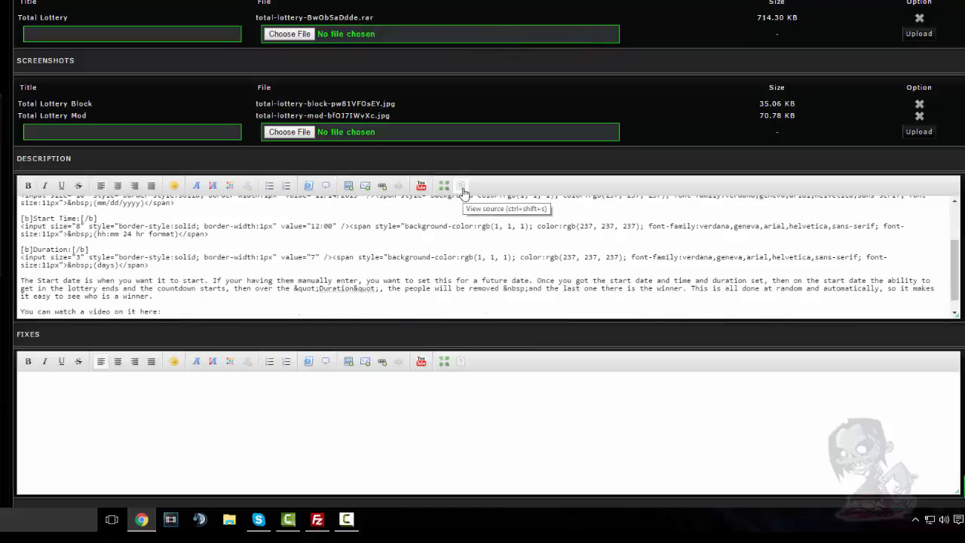
pyautogui.click(463, 188)
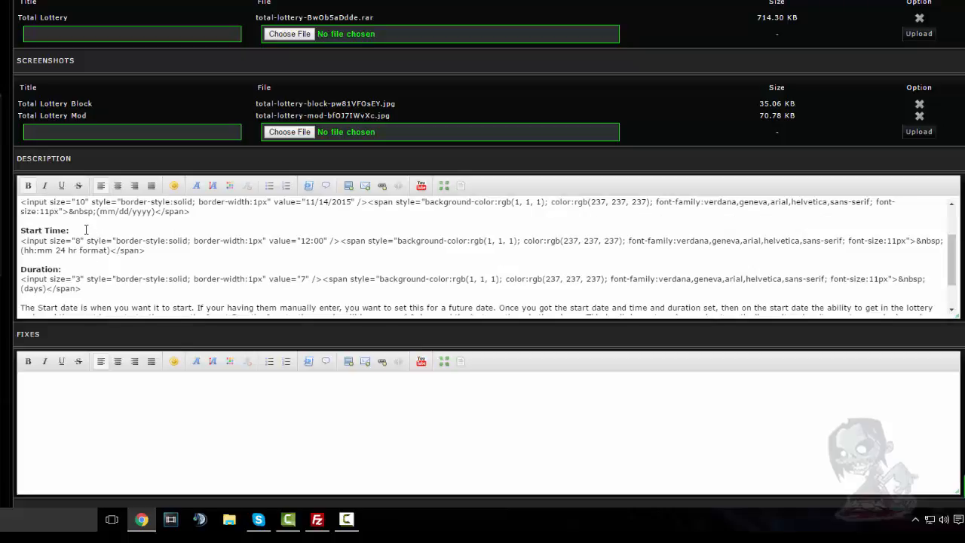
pyautogui.click(86, 229)
pyautogui.press('Return')
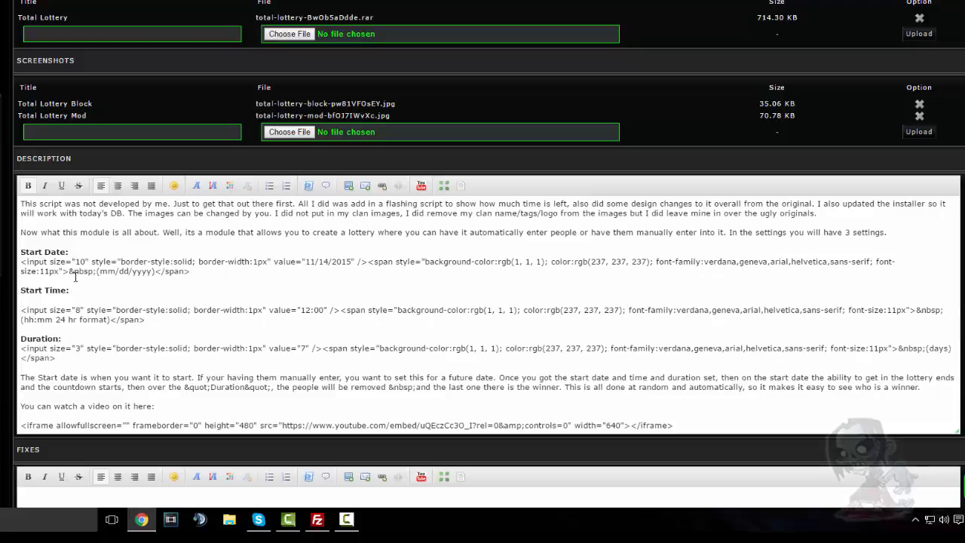
pyautogui.press('Delete')
# Step: Copy the YouTube embed address from the iframe code at the end of the new file's description and delete the whole iframe code
pyautogui.scroll(-1, 92, 278)
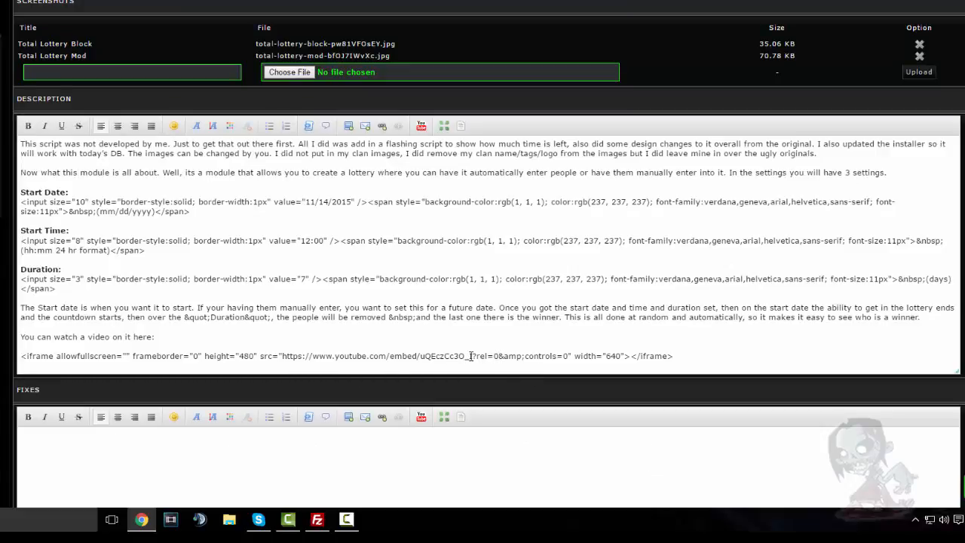
pyautogui.moveTo(473, 355); pyautogui.dragTo(285, 358)
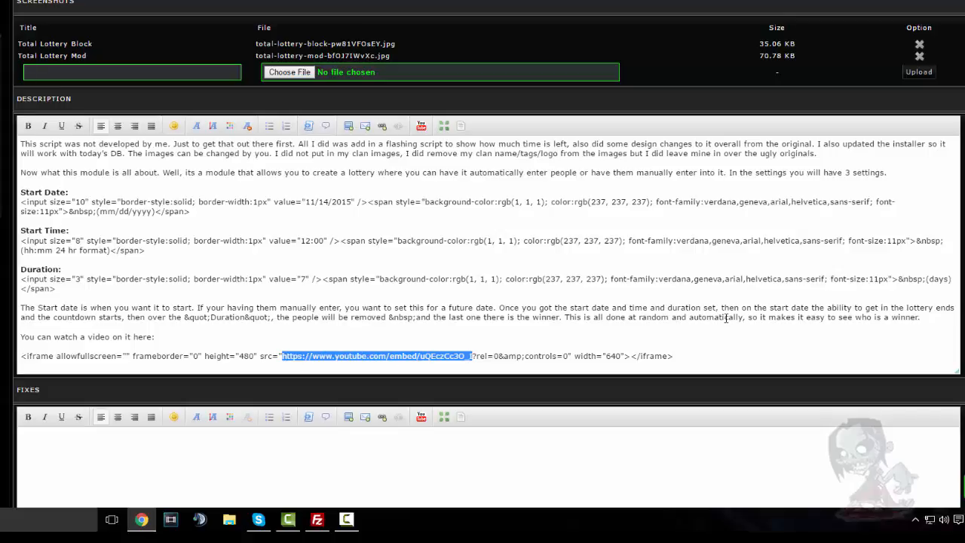
pyautogui.moveTo(684, 356); pyautogui.dragTo(21, 356)
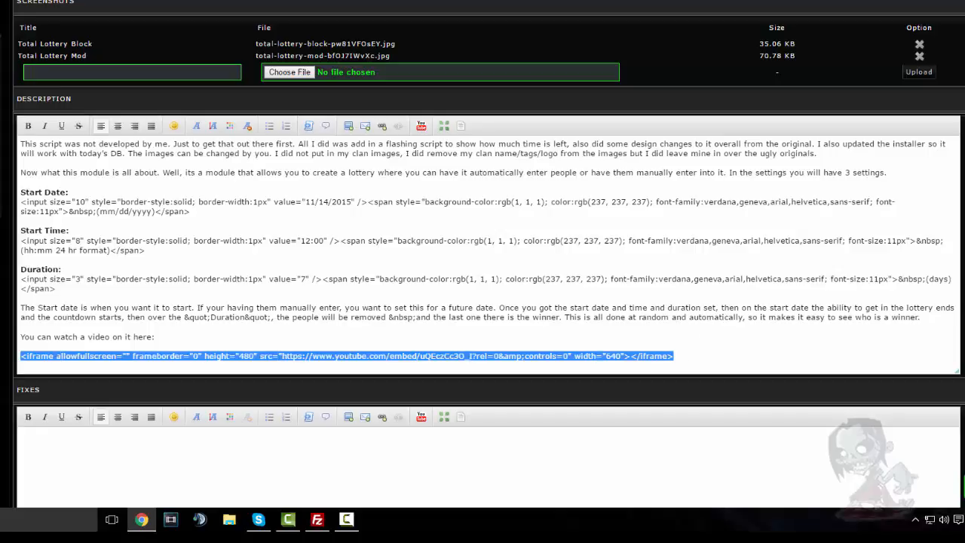
pyautogui.press('Delete')
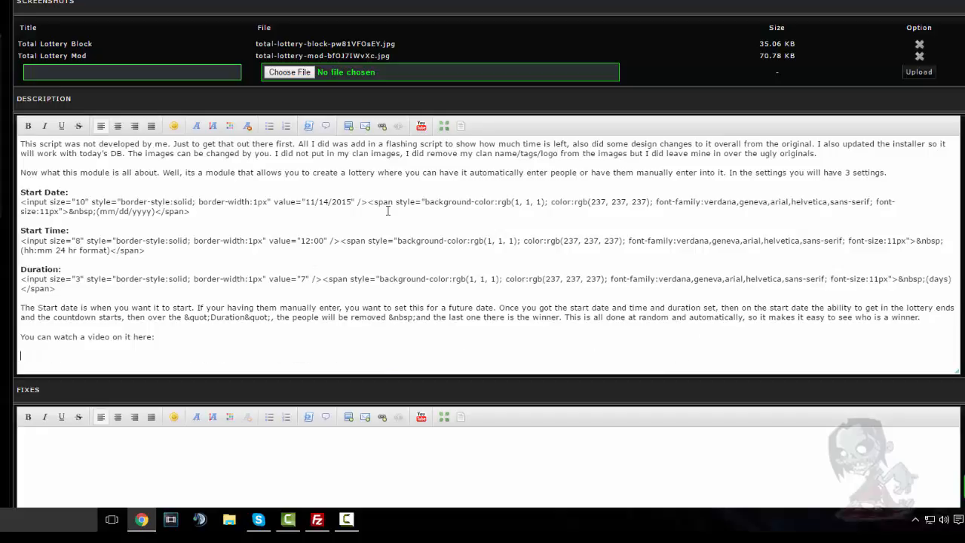
# Step: Insert the YouTube video with the copied URL beneath the line "You can watch a video on it here:" in the description
pyautogui.click(421, 126)
pyautogui.hotkey('ctrl', 'a')
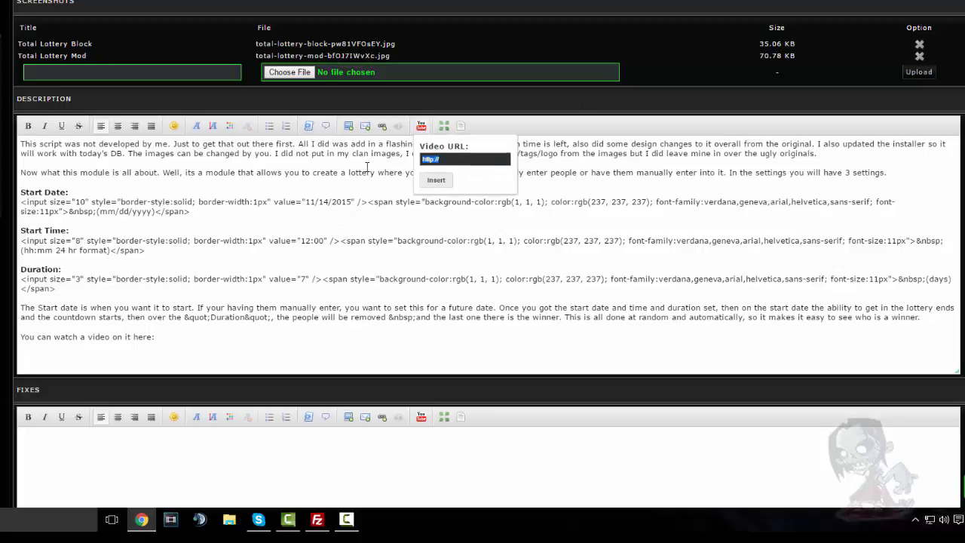
pyautogui.hotkey('ctrl', 'v')
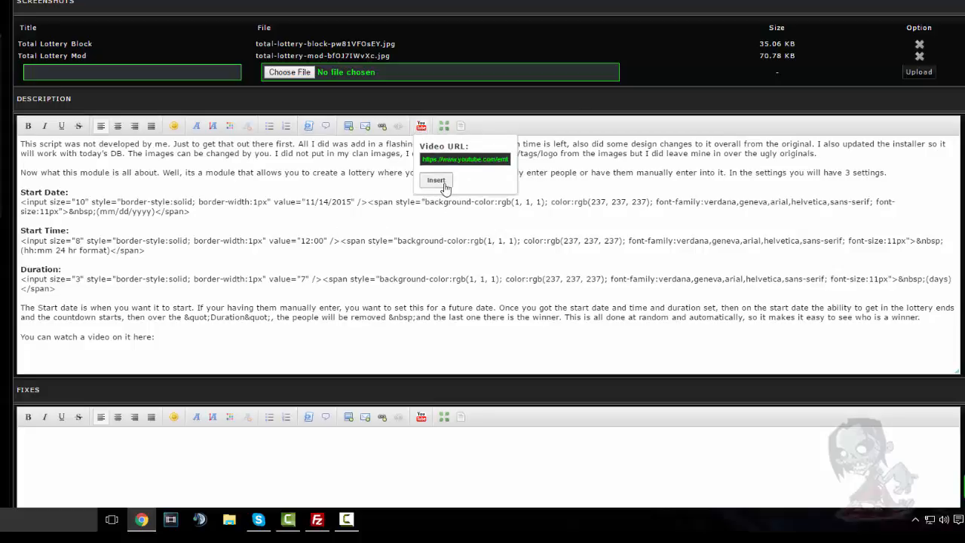
pyautogui.click(436, 180)
pyautogui.scroll(-1, 424, 196)
pyautogui.scroll(1, 410, 198)
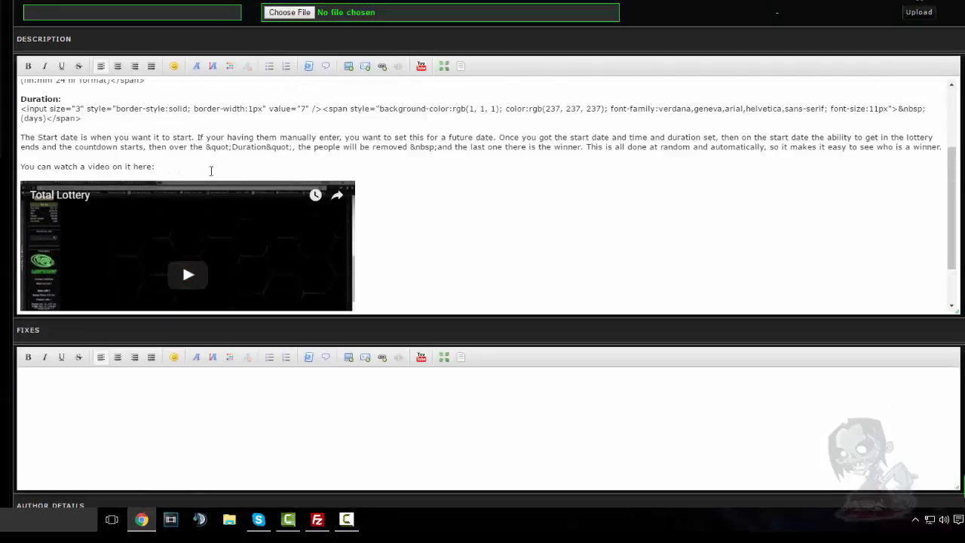
pyautogui.scroll(-2, 211, 170)
pyautogui.scroll(2, 520, 100)
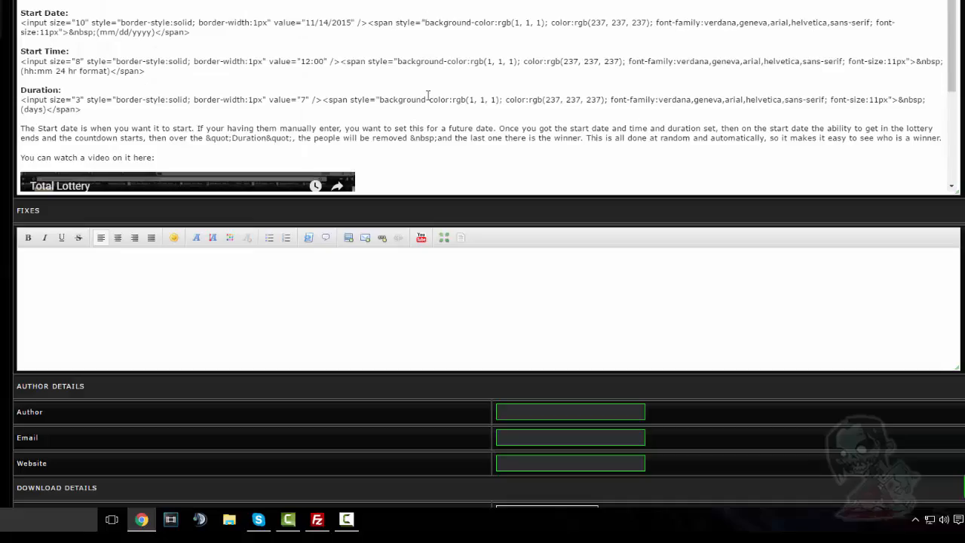
# Step: Compare the old download's Fixes and Features sections with the new file form's Fixes, author details and download details
pyautogui.scroll(2, 488, 84)
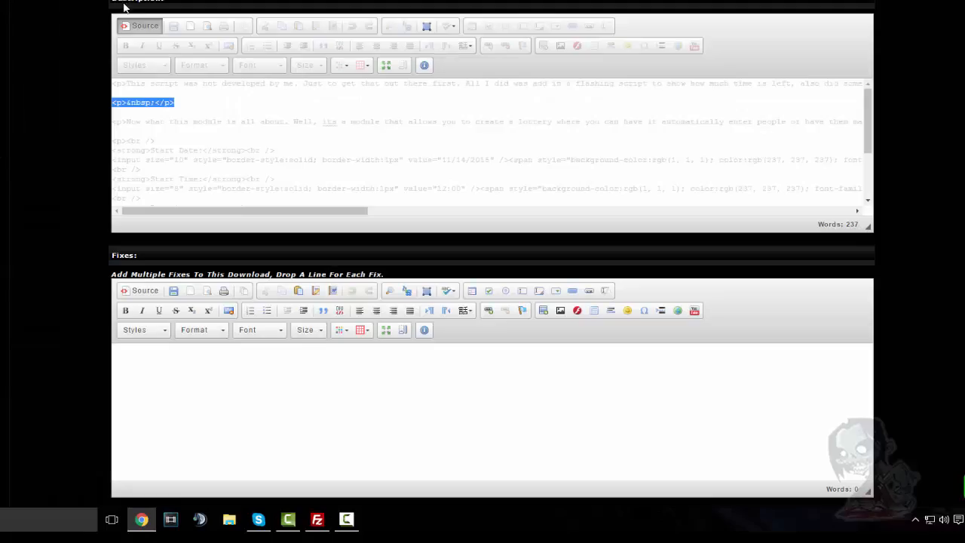
pyautogui.scroll(-5, 80, 129)
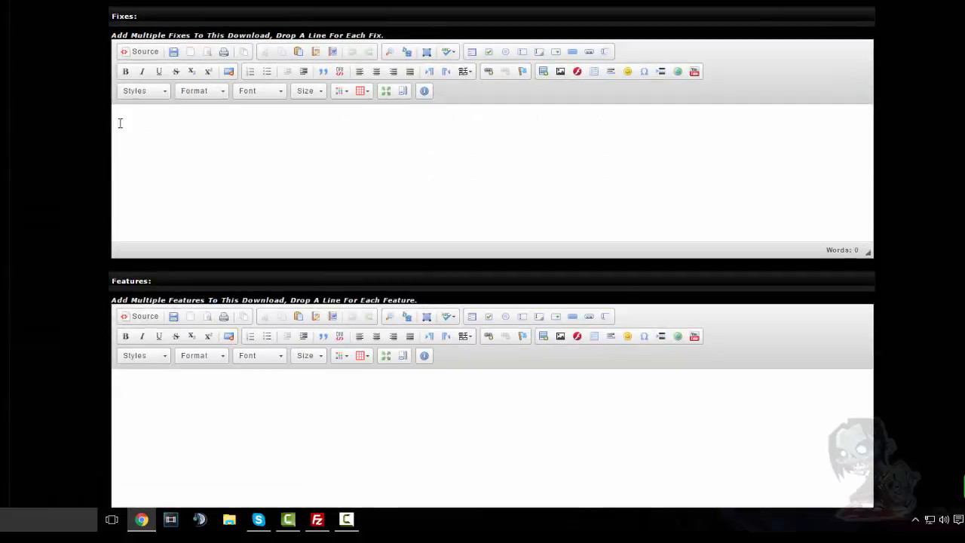
pyautogui.scroll(3, 47, 16)
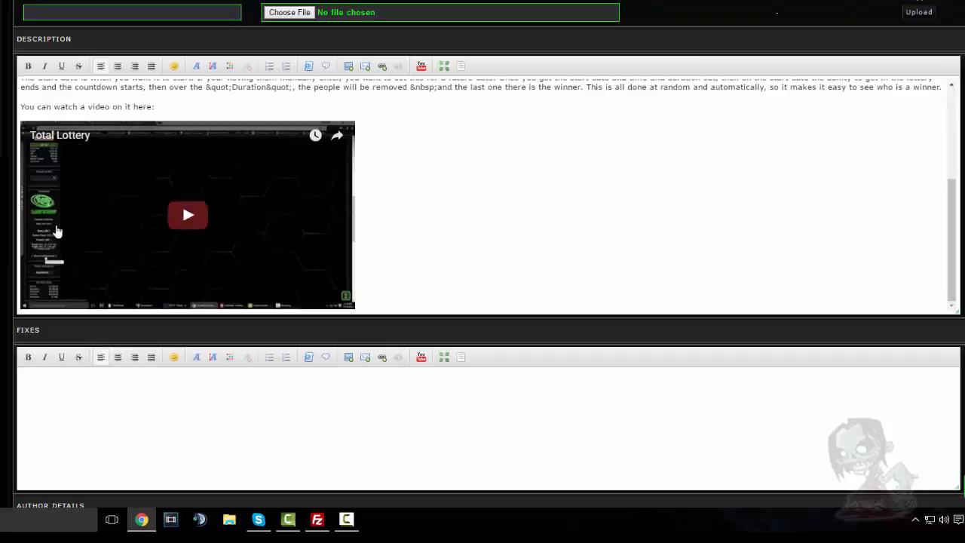
pyautogui.scroll(-3, 20, 278)
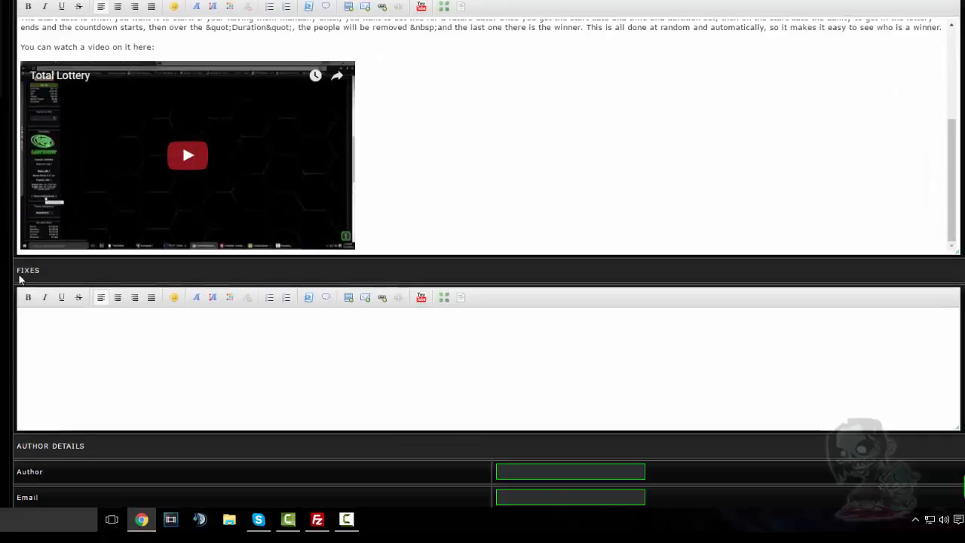
pyautogui.scroll(1, 43, 180)
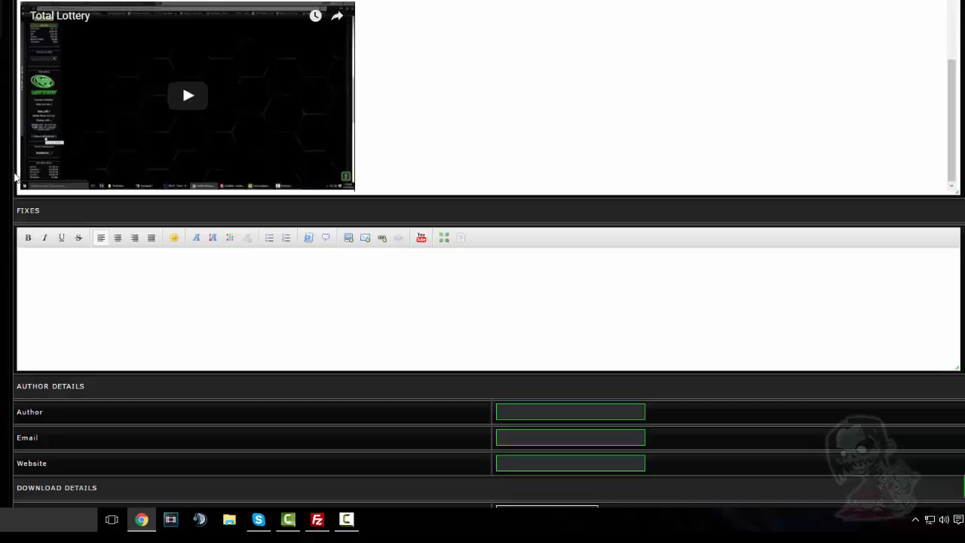
pyautogui.scroll(1, 13, 177)
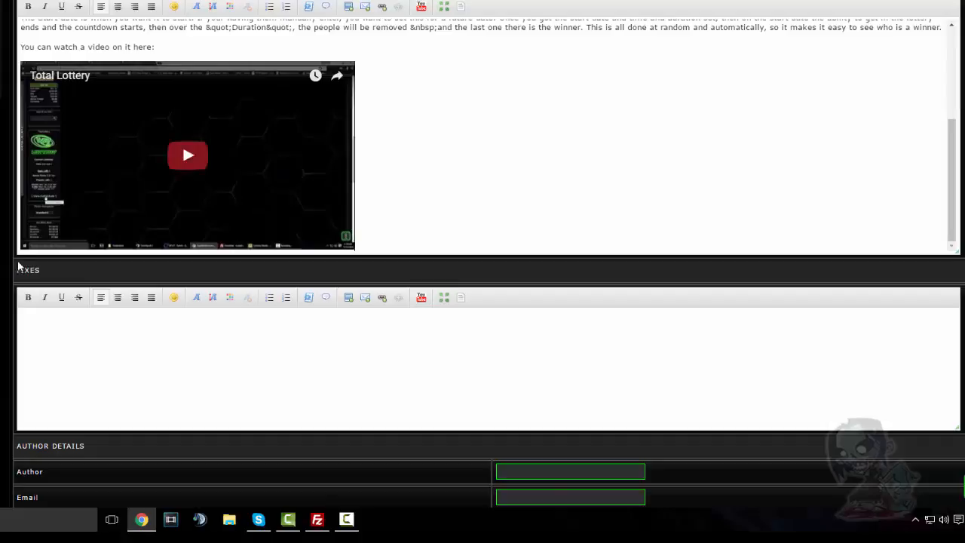
pyautogui.scroll(-3, 64, 248)
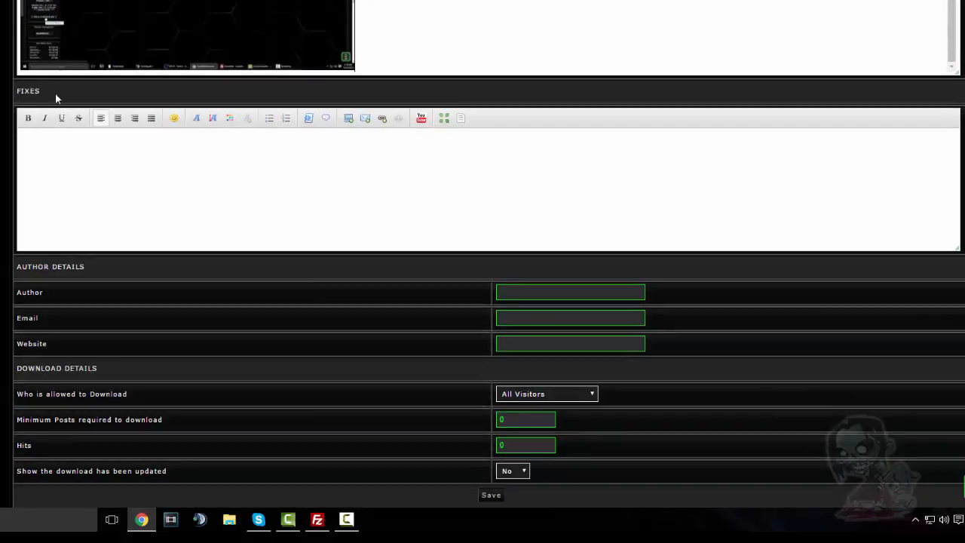
pyautogui.scroll(-3, 233, 229)
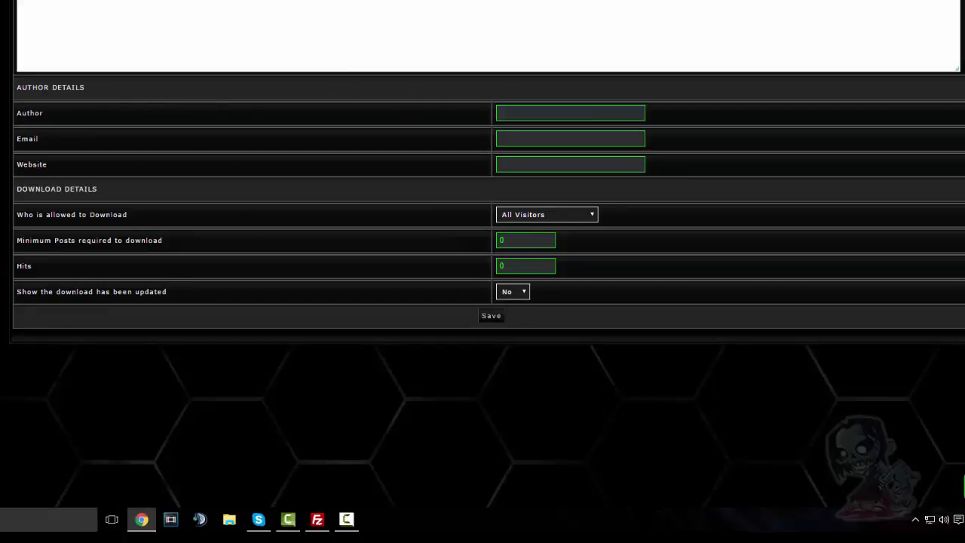
# Step: Copy the author's name from the old Total Lottery download's modification form
pyautogui.scroll(10, 482, 227)
pyautogui.scroll(10, 108, 161)
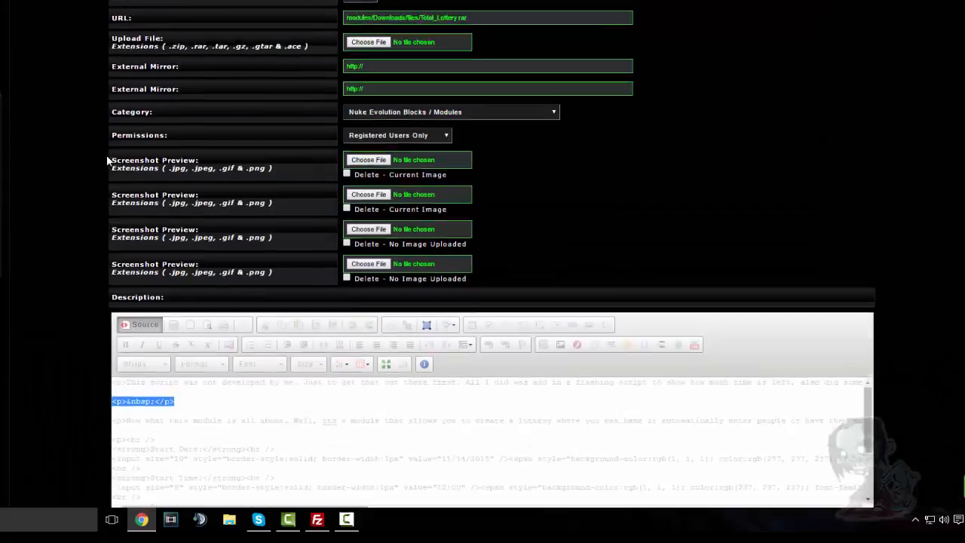
pyautogui.scroll(-2, 398, 159)
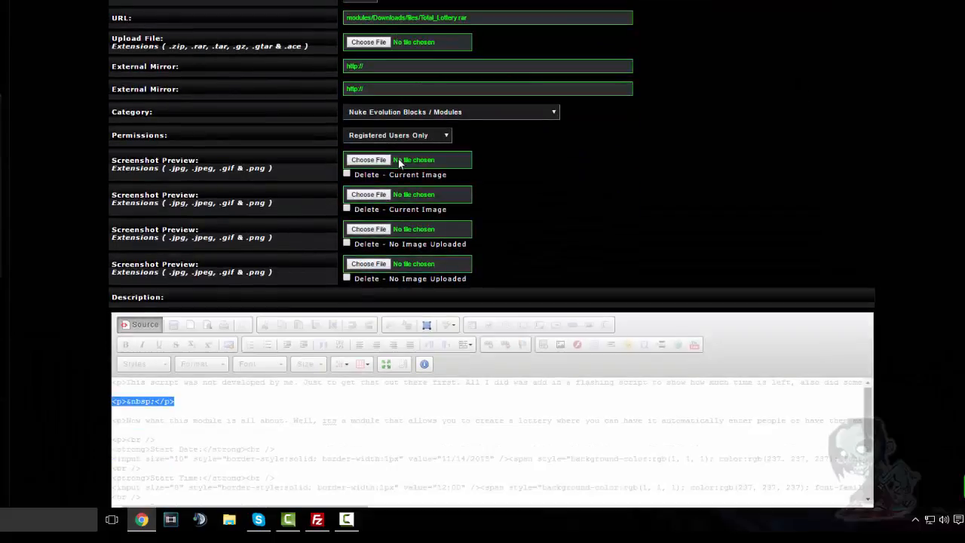
pyautogui.scroll(-2, 475, 167)
pyautogui.scroll(-5, 475, 172)
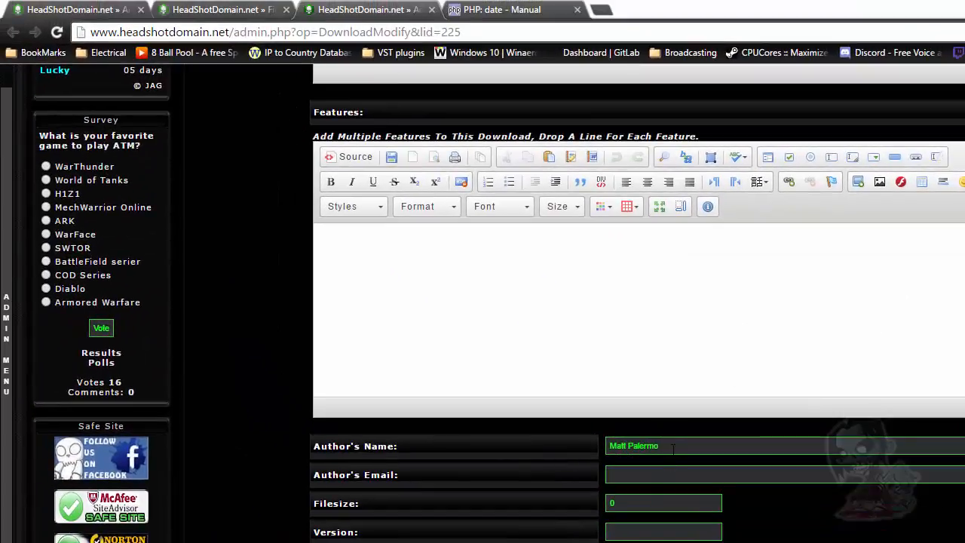
pyautogui.moveTo(674, 448); pyautogui.dragTo(453, 441)
pyautogui.hotkey('ctrl', 'c')
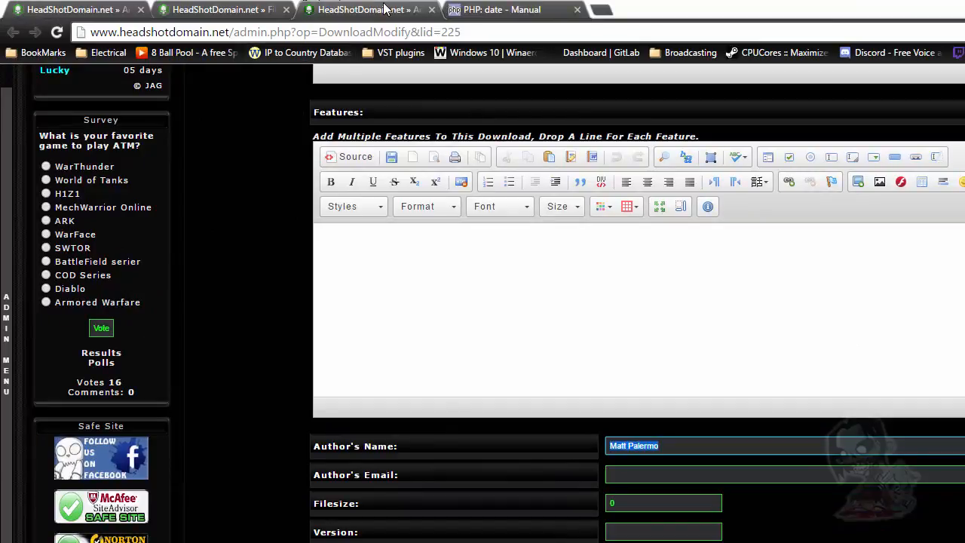
# Step: Paste the copied author's name into the new file's author details, leaving the email and website empty
pyautogui.click(193, 21)
pyautogui.click(89, 9)
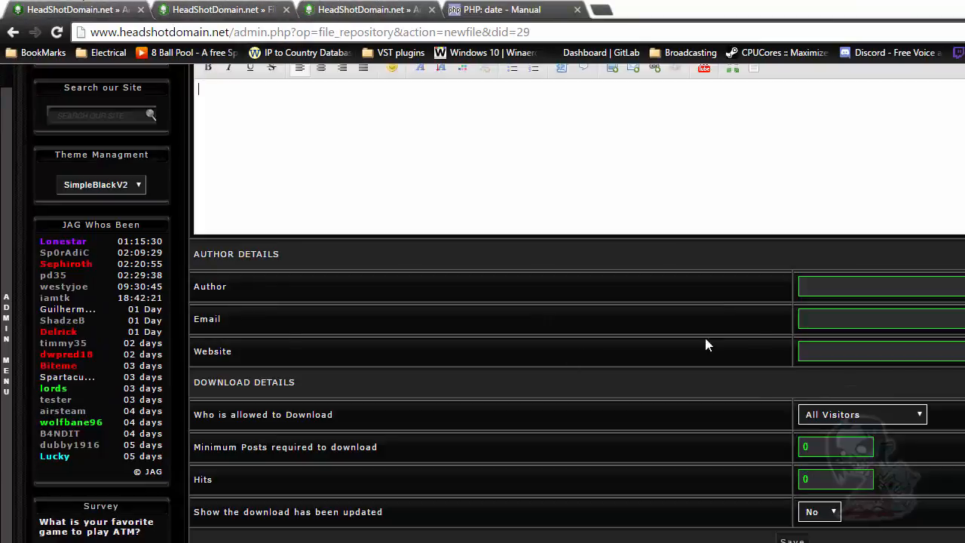
pyautogui.click(860, 287)
pyautogui.hotkey('ctrl', 'v')
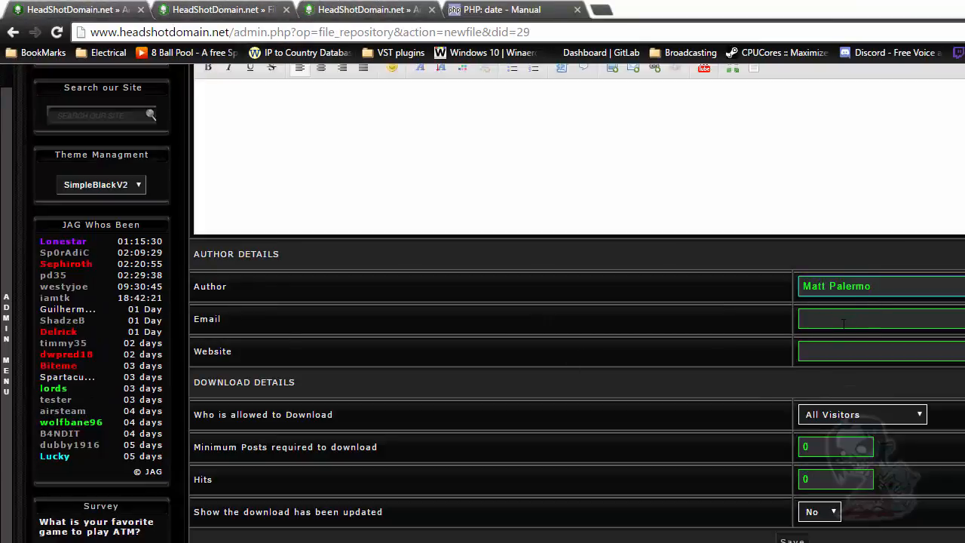
pyautogui.click(844, 322)
pyautogui.click(836, 352)
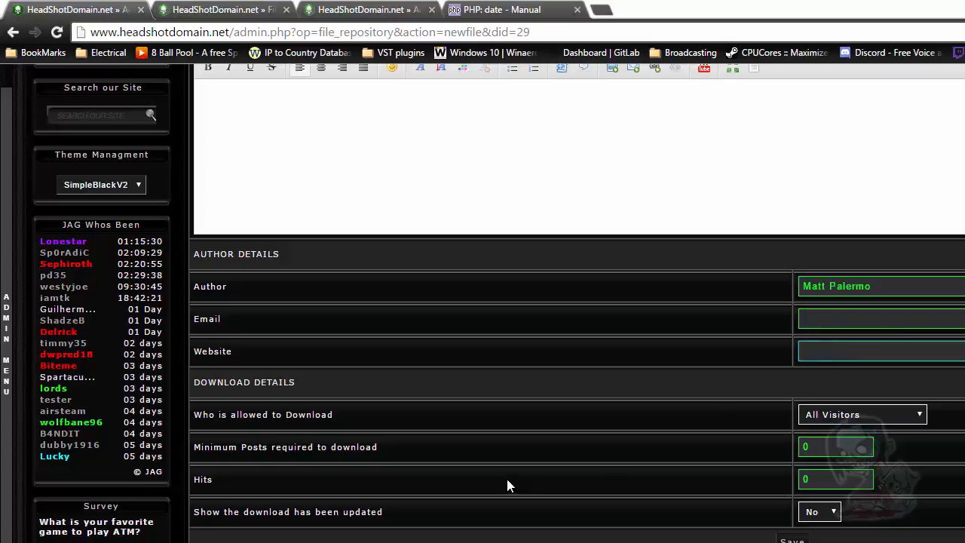
# Step: Allow only Registered Users to download the file and save the new entry
pyautogui.click(873, 417)
pyautogui.click(861, 451)
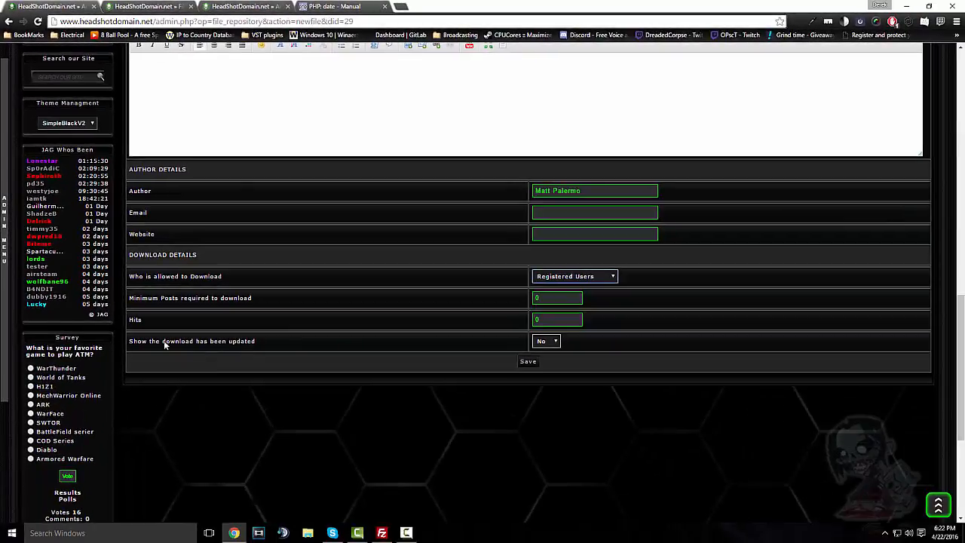
pyautogui.click(528, 362)
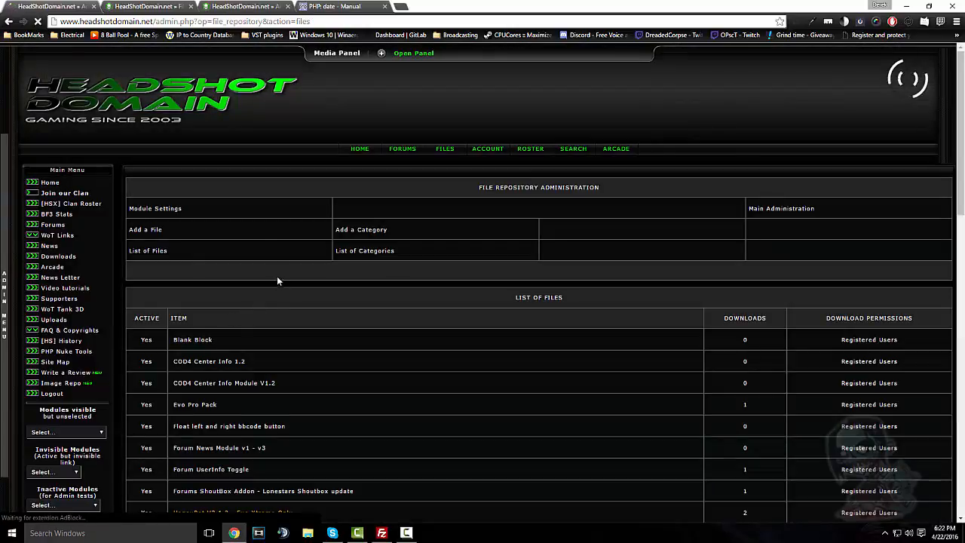
pyautogui.scroll(-3, 286, 305)
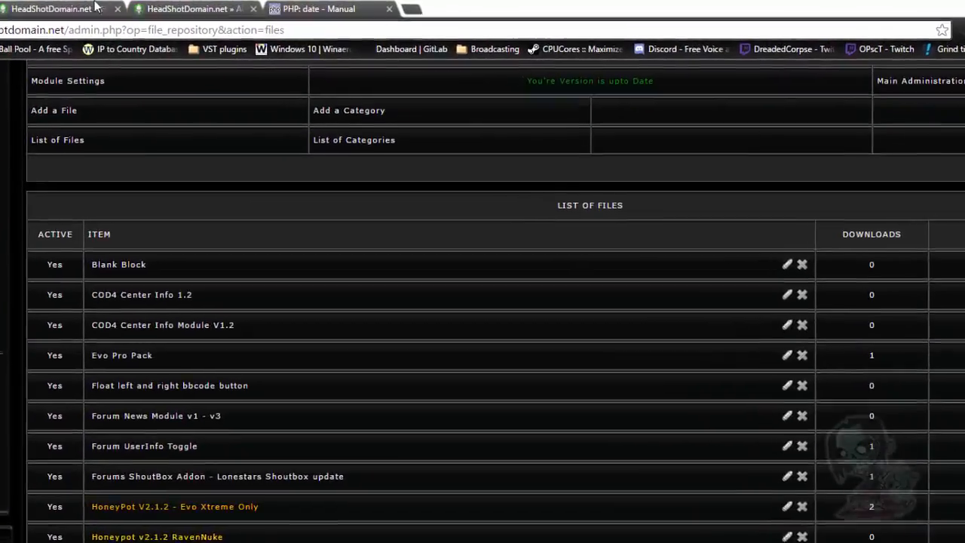
# Step: Open the Nuke Evolution Blocks / Modules category on the public repository page and locate the Total Lottery listing
pyautogui.click(166, 6)
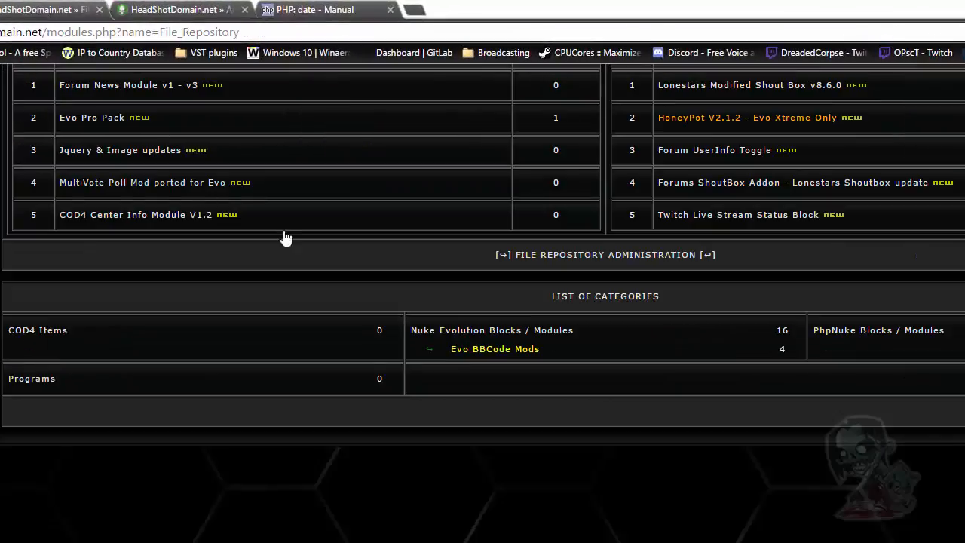
pyautogui.click(545, 338)
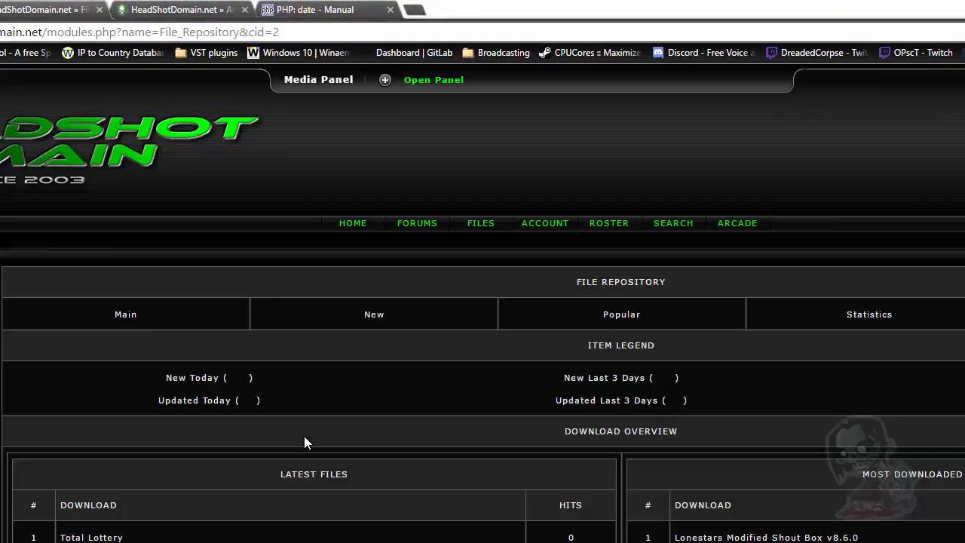
pyautogui.scroll(-7, 294, 418)
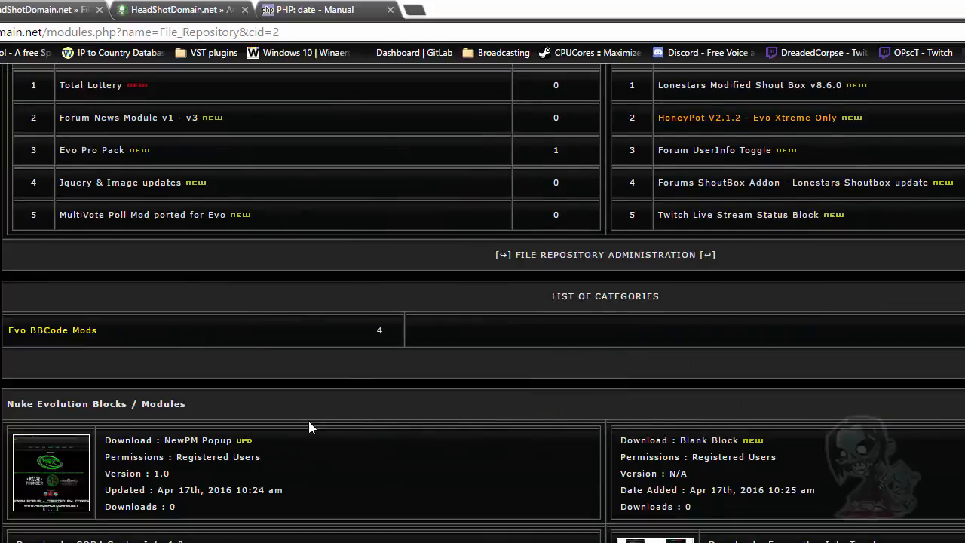
pyautogui.scroll(5, 309, 421)
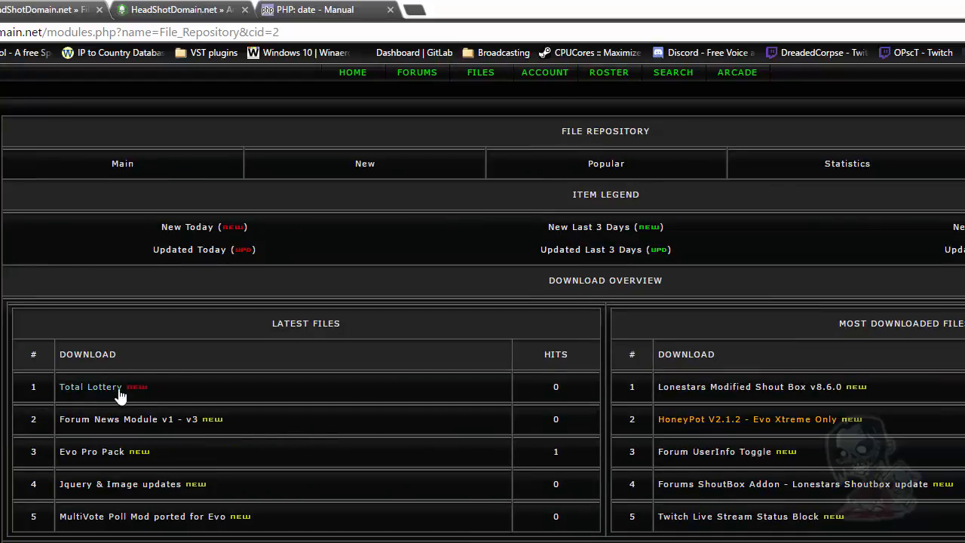
pyautogui.scroll(-6, 497, 461)
pyautogui.scroll(-7, 495, 456)
pyautogui.scroll(1, 472, 452)
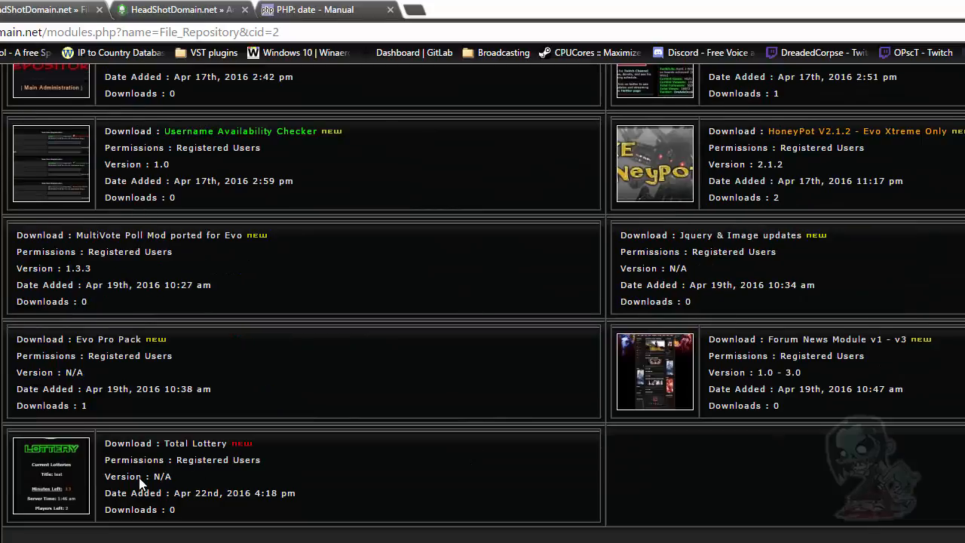
# Step: Open the Total Lottery download page and review its file details, description and embedded video
pyautogui.click(198, 445)
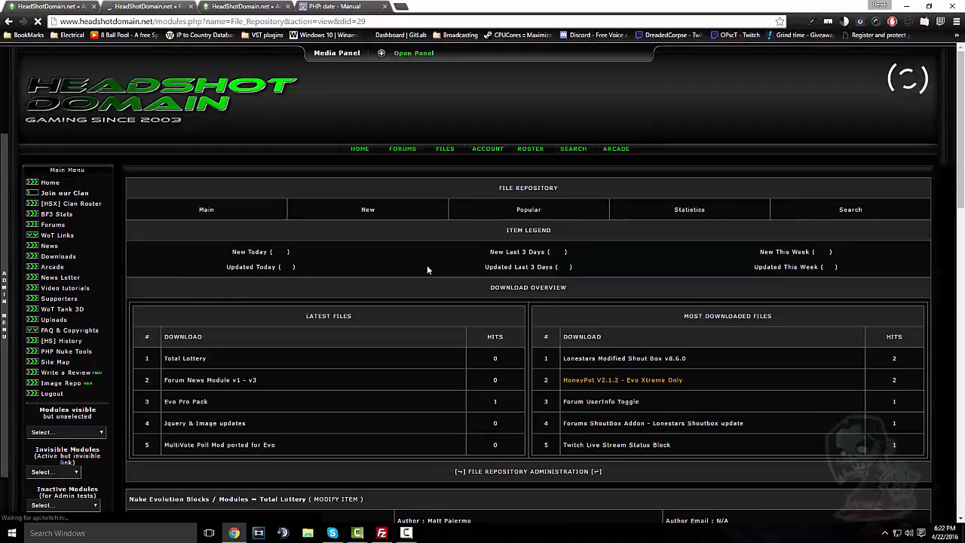
pyautogui.scroll(-5, 426, 269)
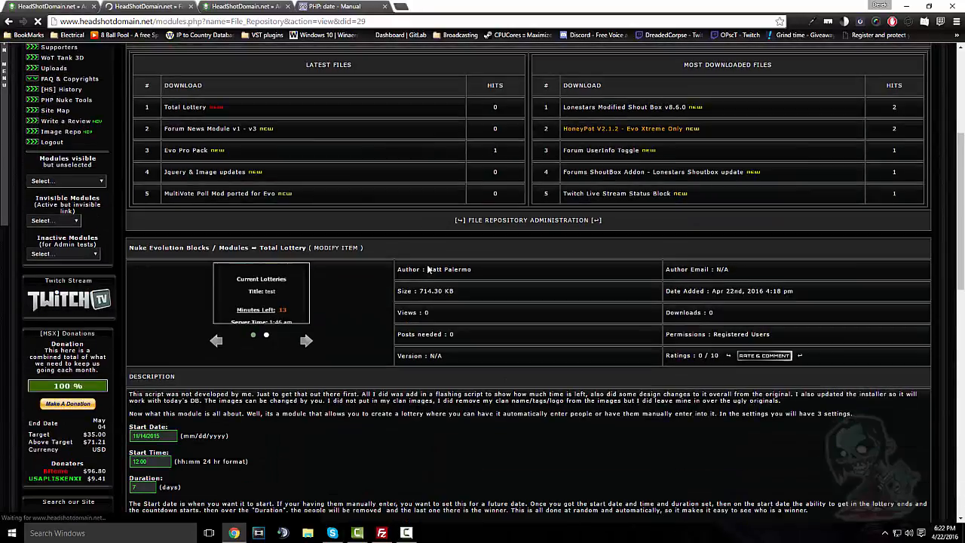
pyautogui.scroll(-1, 403, 290)
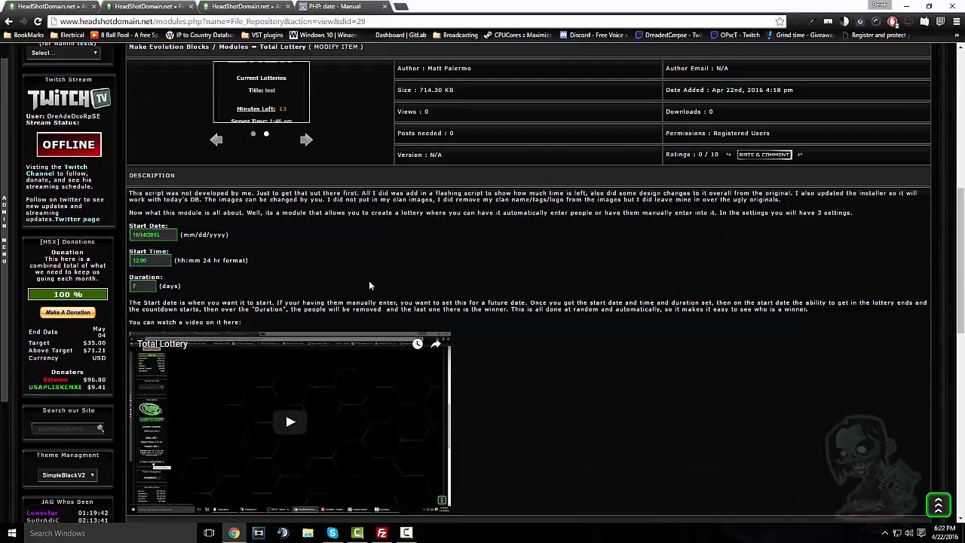
pyautogui.scroll(1, 393, 272)
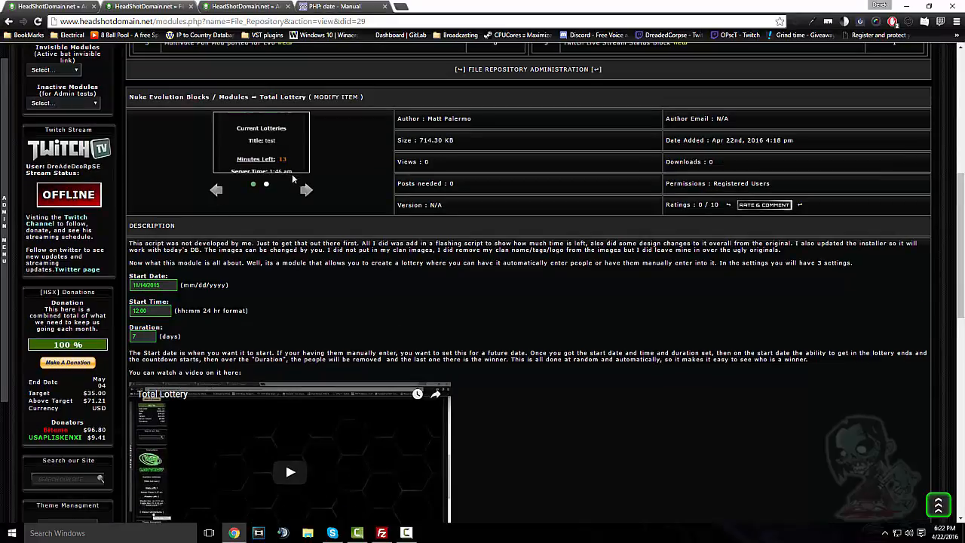
# Step: View the enlarged Total Lottery Block and Total Lottery Mod screenshots with their titles, and close the gallery
pyautogui.click(263, 161)
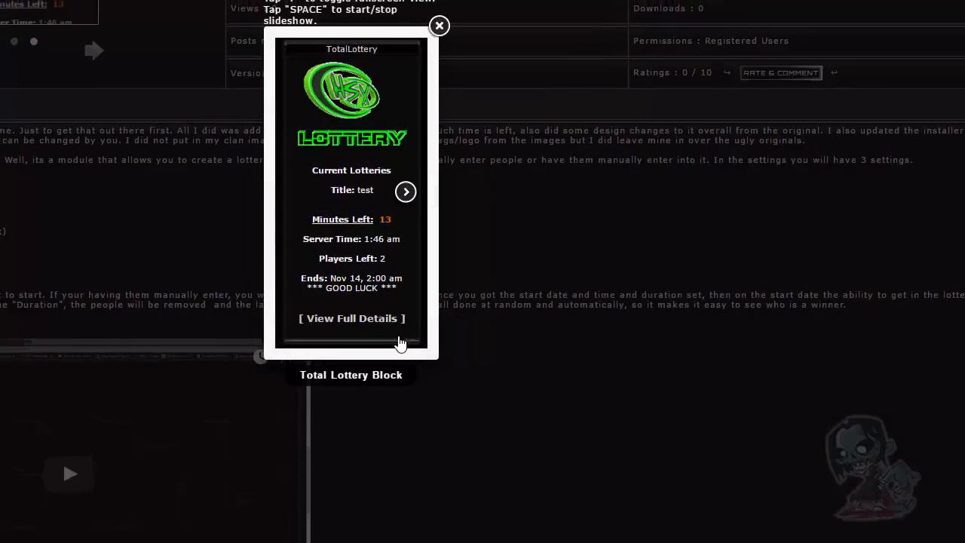
pyautogui.click(467, 224)
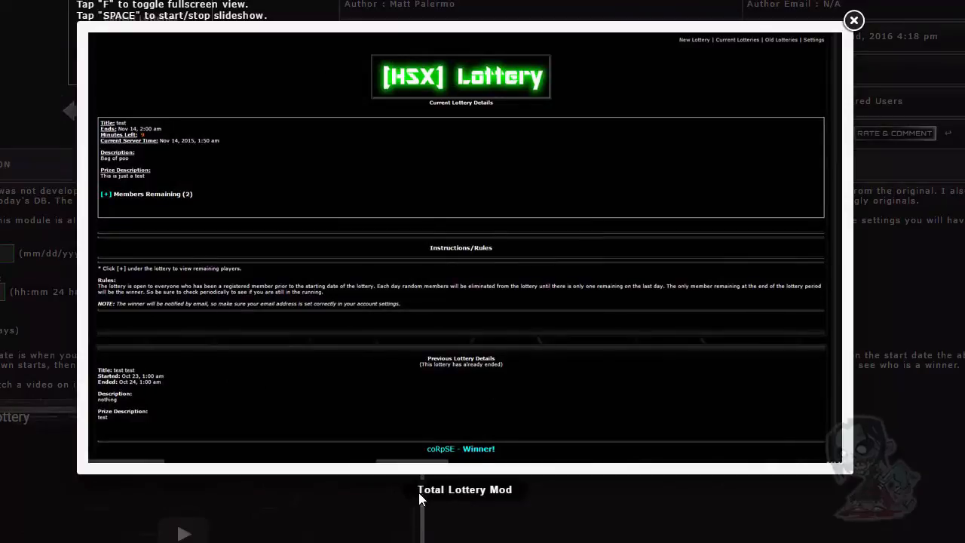
pyautogui.moveTo(419, 492); pyautogui.dragTo(510, 495)
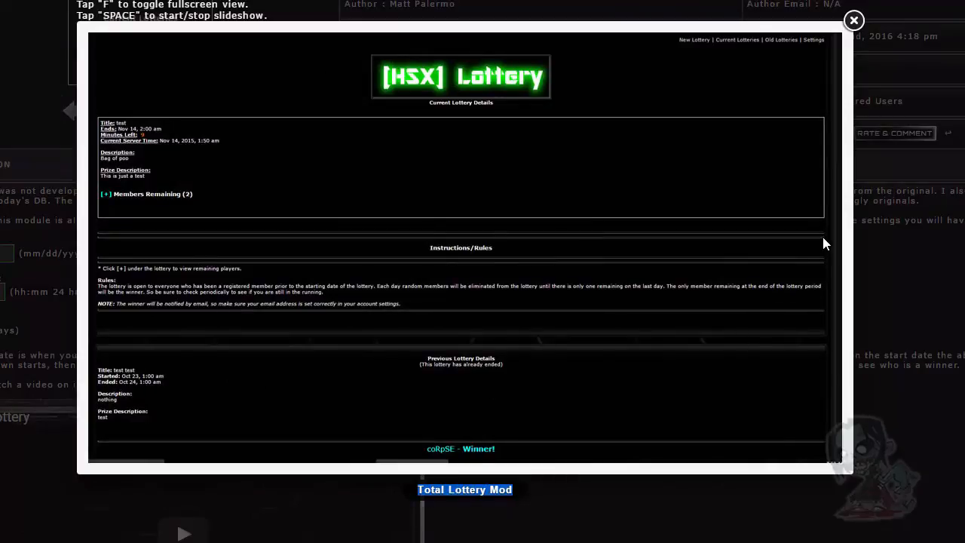
pyautogui.click(111, 255)
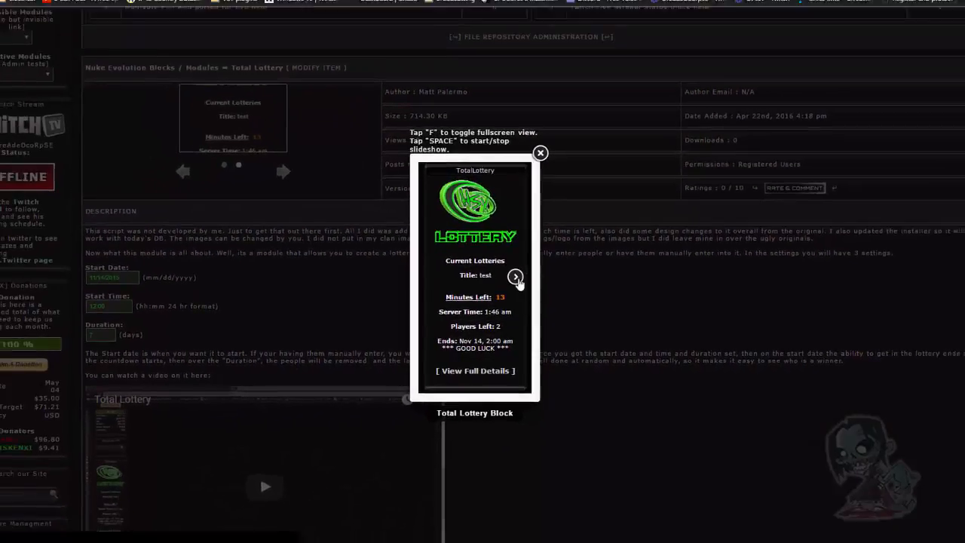
pyautogui.click(517, 279)
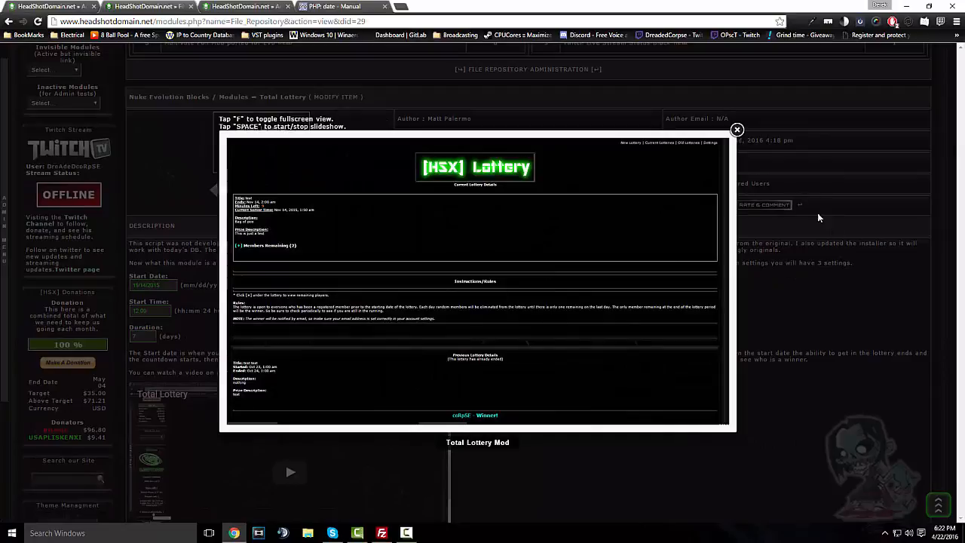
pyautogui.click(737, 129)
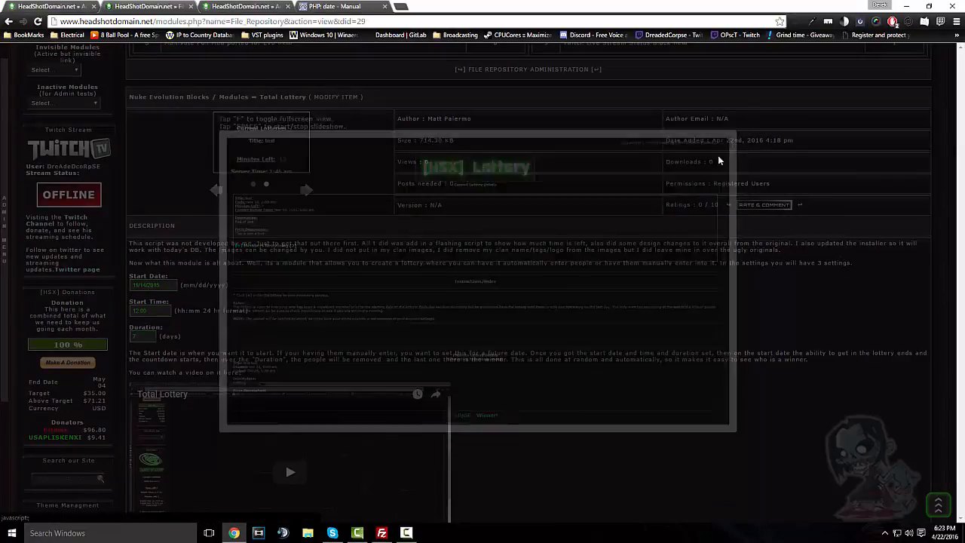
# Step: Open the Evo Pro Pack download page from the latest files and inspect its dark description text
pyautogui.scroll(-2, 431, 239)
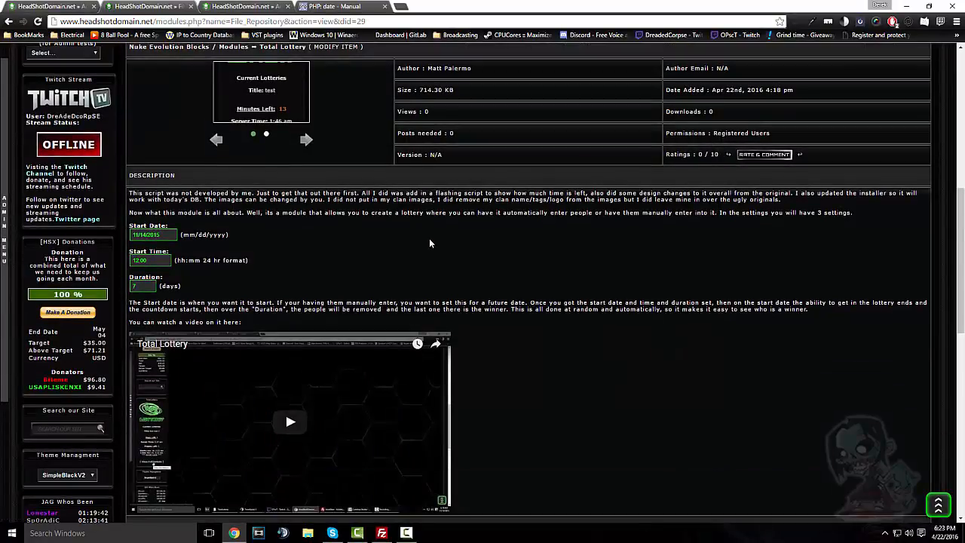
pyautogui.scroll(3, 426, 252)
pyautogui.scroll(3, 421, 266)
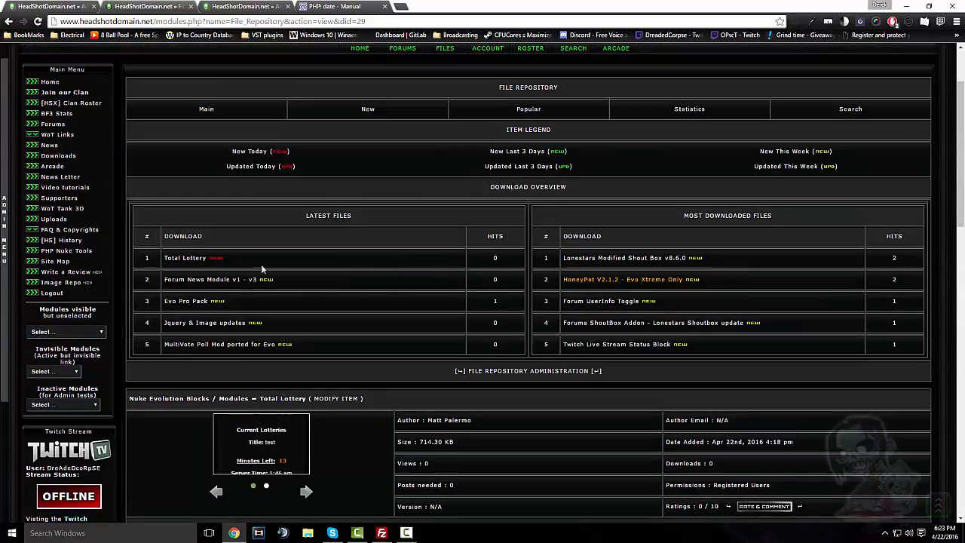
pyautogui.click(201, 301)
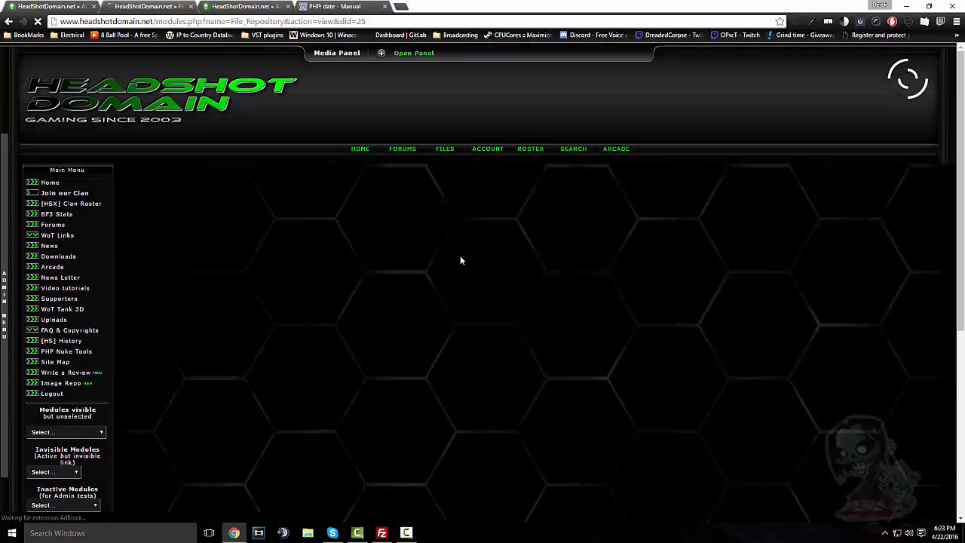
pyautogui.scroll(-3, 460, 258)
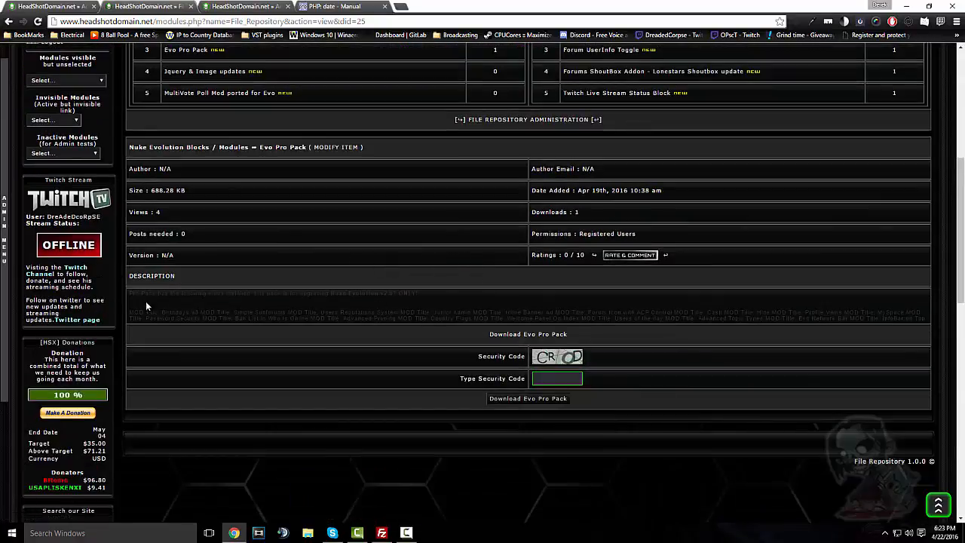
pyautogui.moveTo(136, 293); pyautogui.dragTo(912, 318)
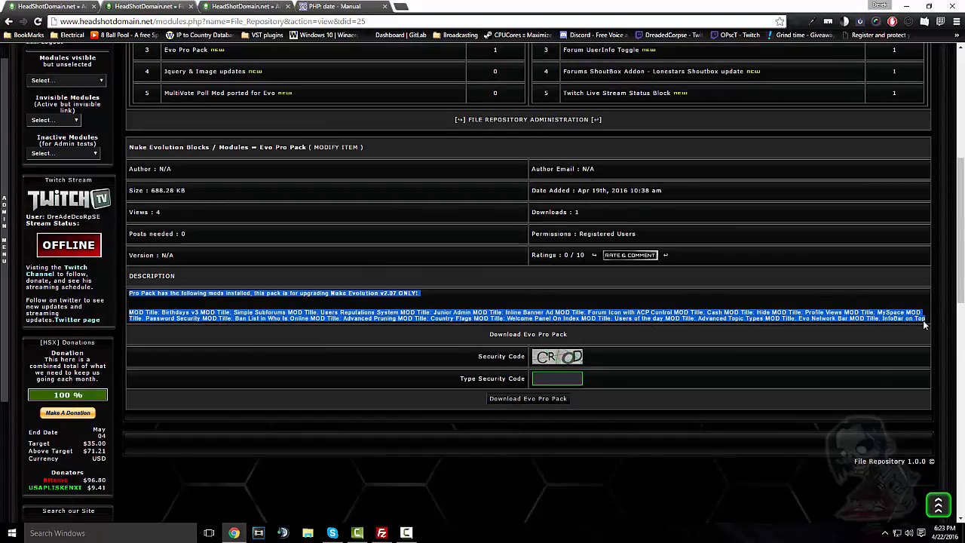
pyautogui.click(535, 296)
pyautogui.scroll(1, 433, 308)
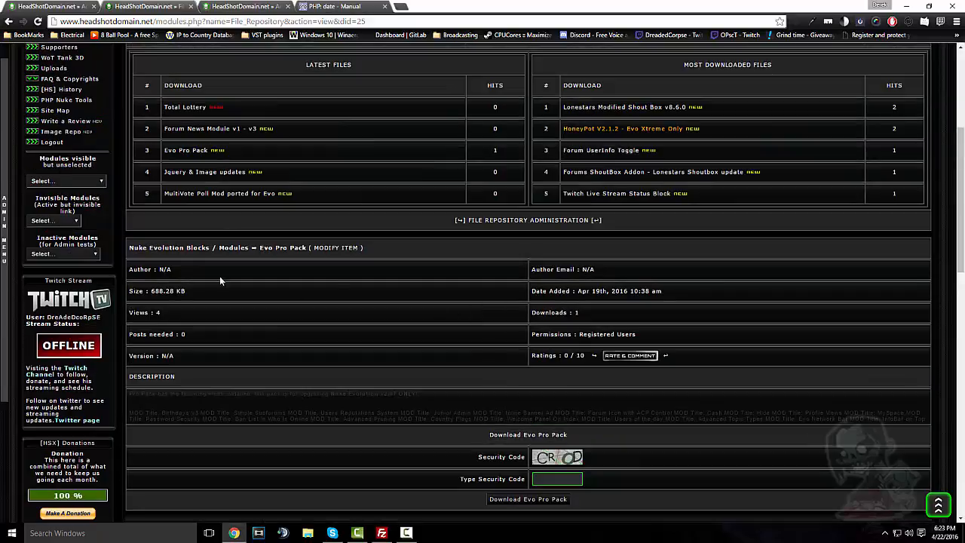
# Step: Open the Evo Pro Pack entry for modification, copy its whole description, clear the text and paste it back
pyautogui.click(339, 247)
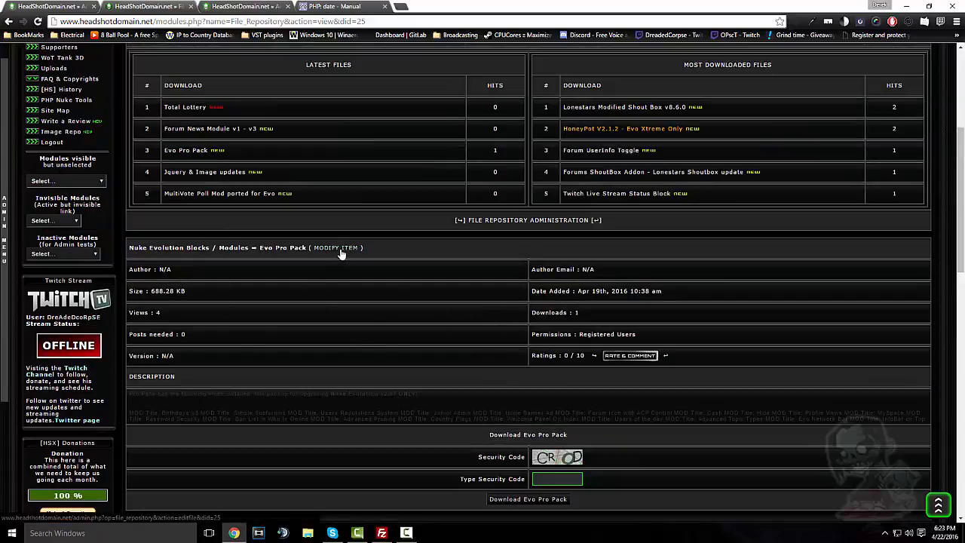
pyautogui.scroll(-5, 344, 281)
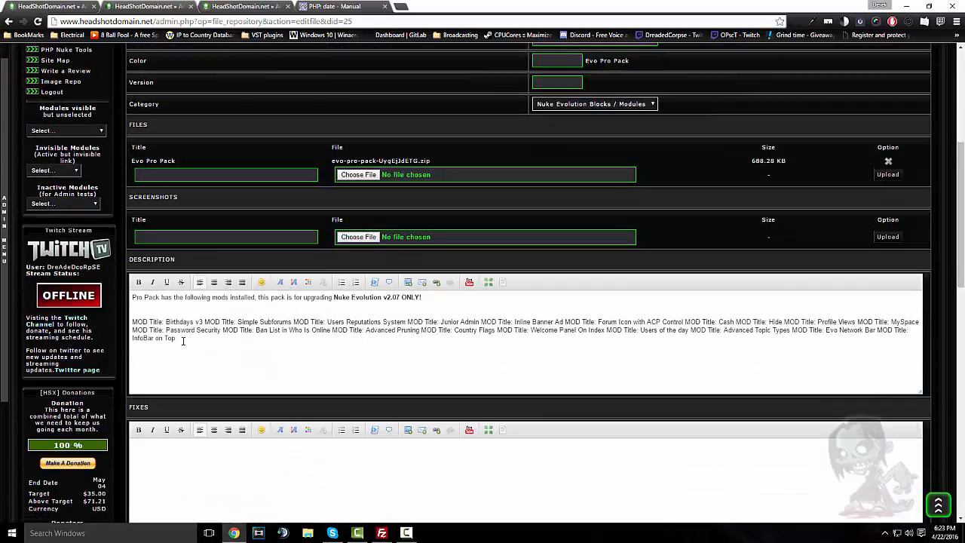
pyautogui.moveTo(182, 340); pyautogui.dragTo(132, 296)
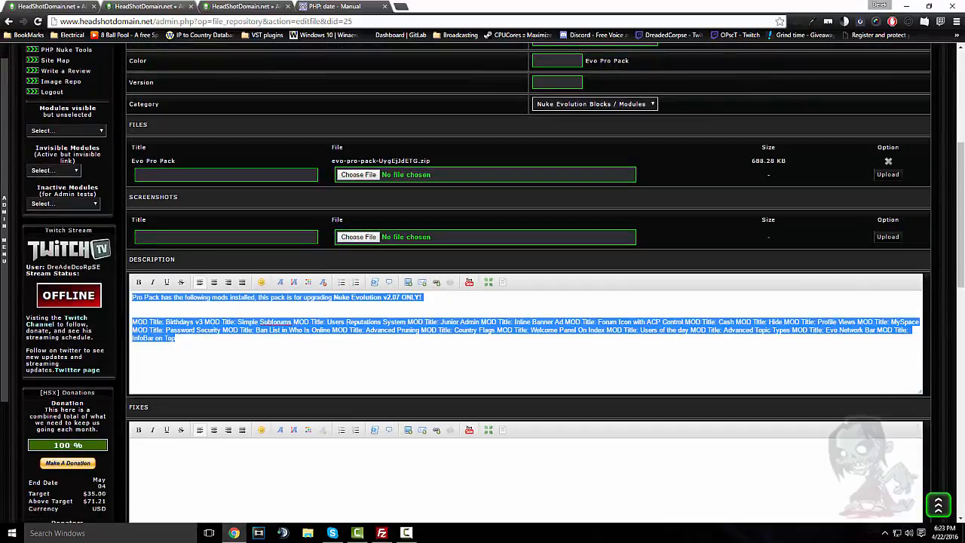
pyautogui.rightClick(223, 300)
pyautogui.click(262, 322)
pyautogui.press('BackSpace')
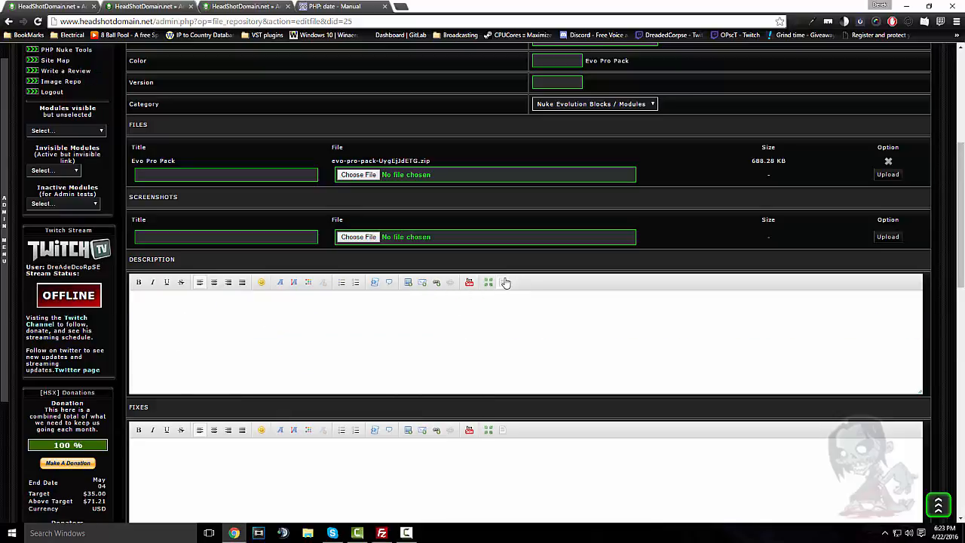
pyautogui.rightClick(388, 303)
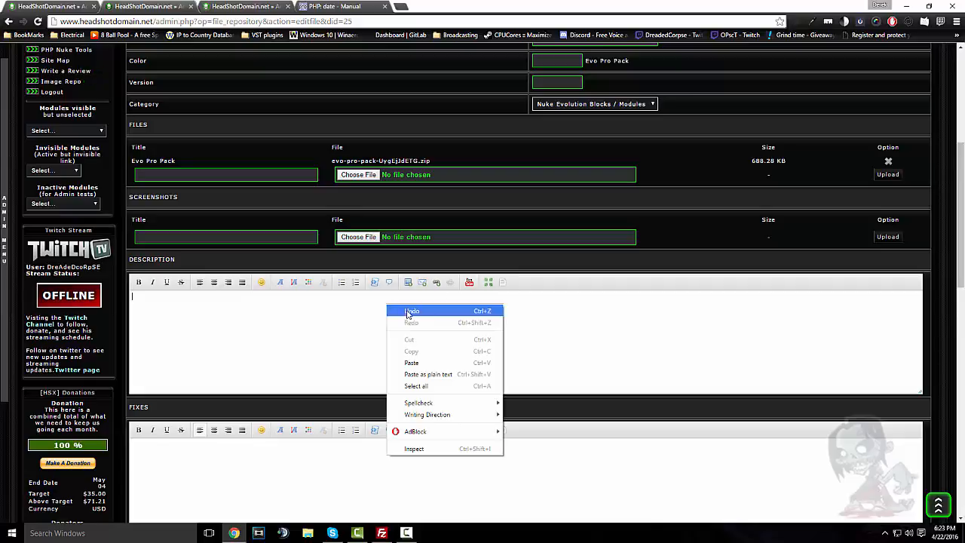
pyautogui.click(418, 364)
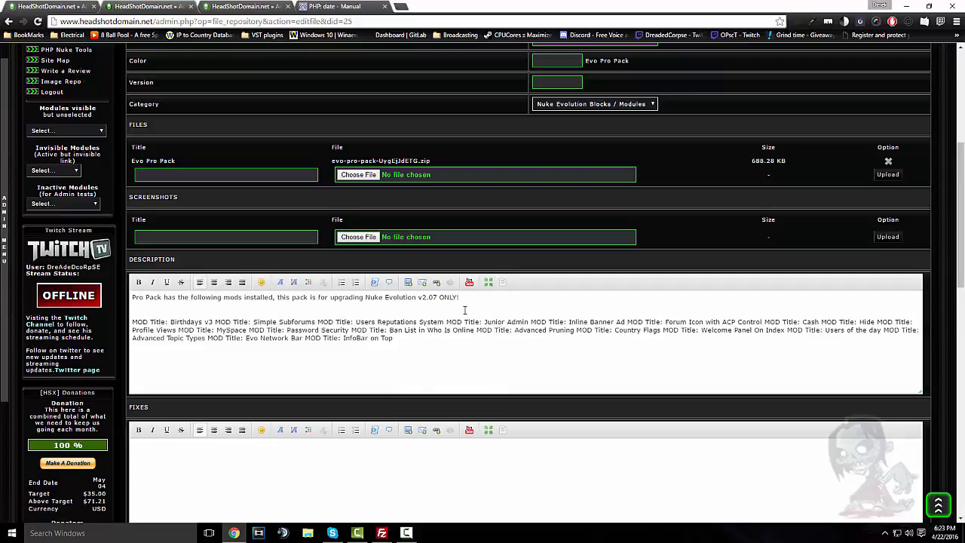
# Step: Make "Nuke Evolution v2.07 ONLY!" bold in the description, check its BBCode source and save the Evo Pro Pack entry
pyautogui.moveTo(455, 297); pyautogui.dragTo(367, 294)
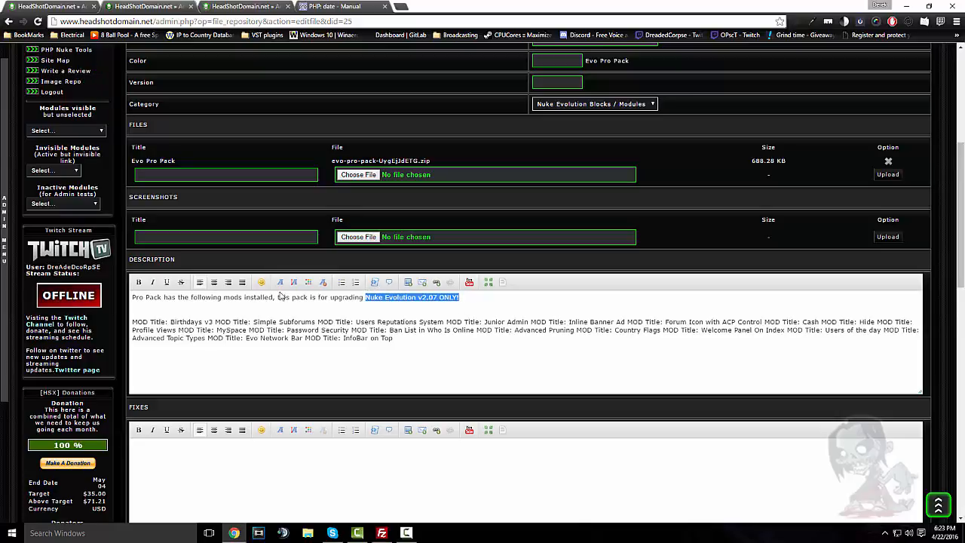
pyautogui.click(140, 283)
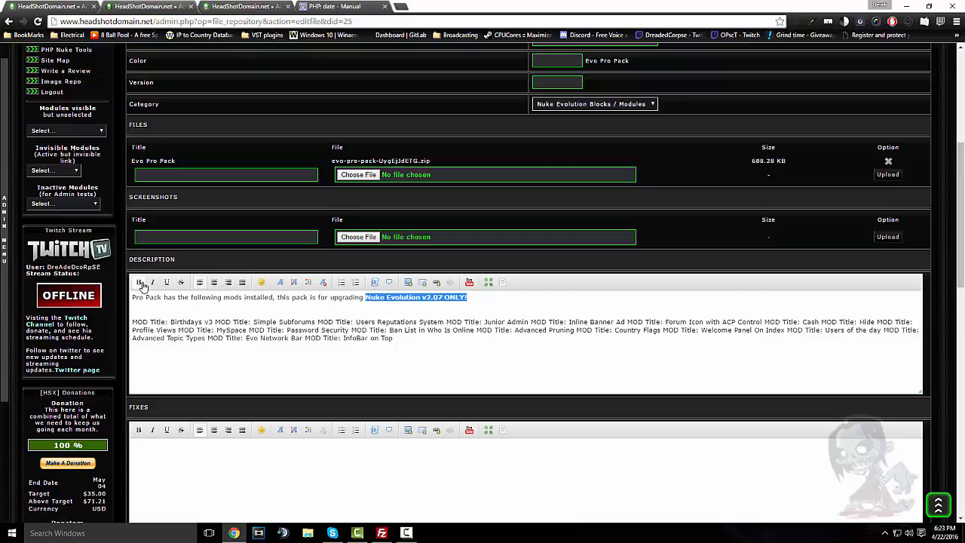
pyautogui.click(505, 283)
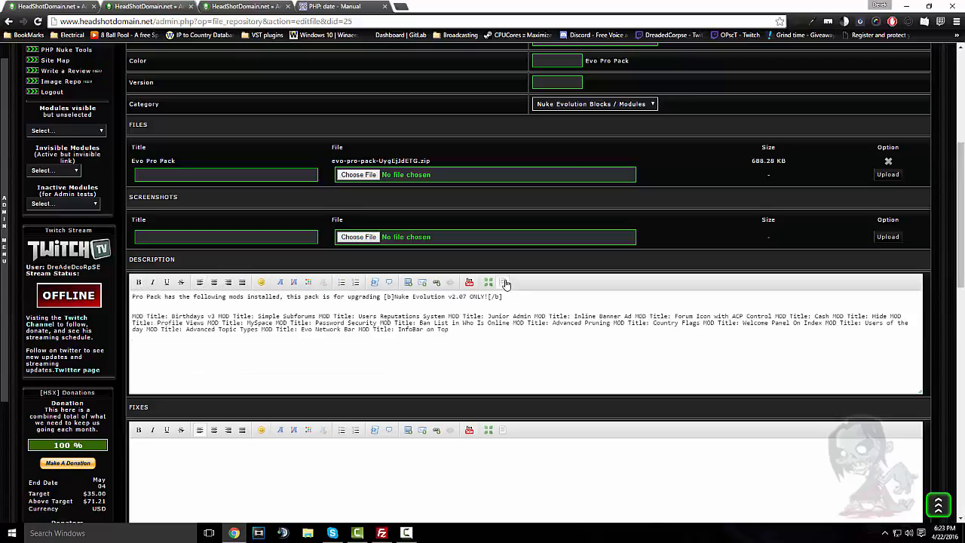
pyautogui.click(504, 283)
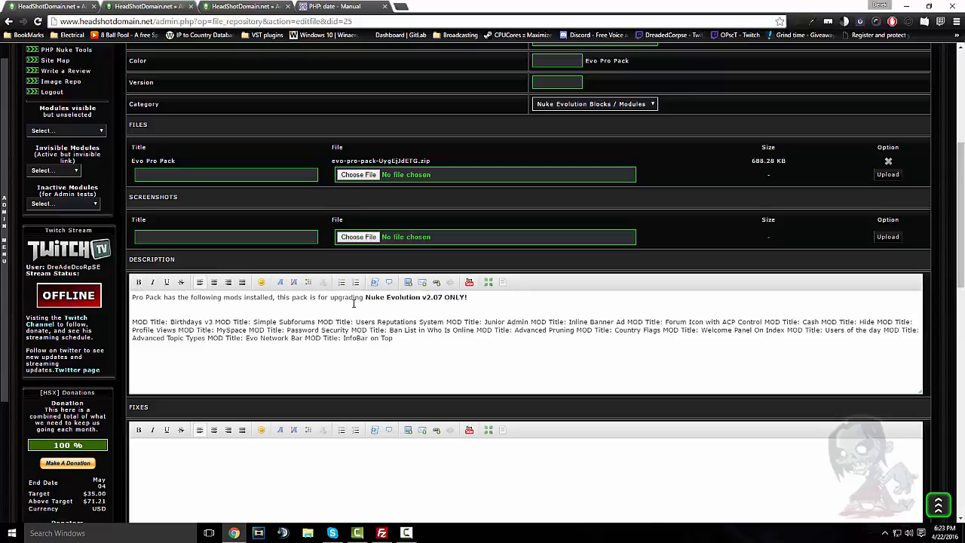
pyautogui.scroll(-5, 663, 211)
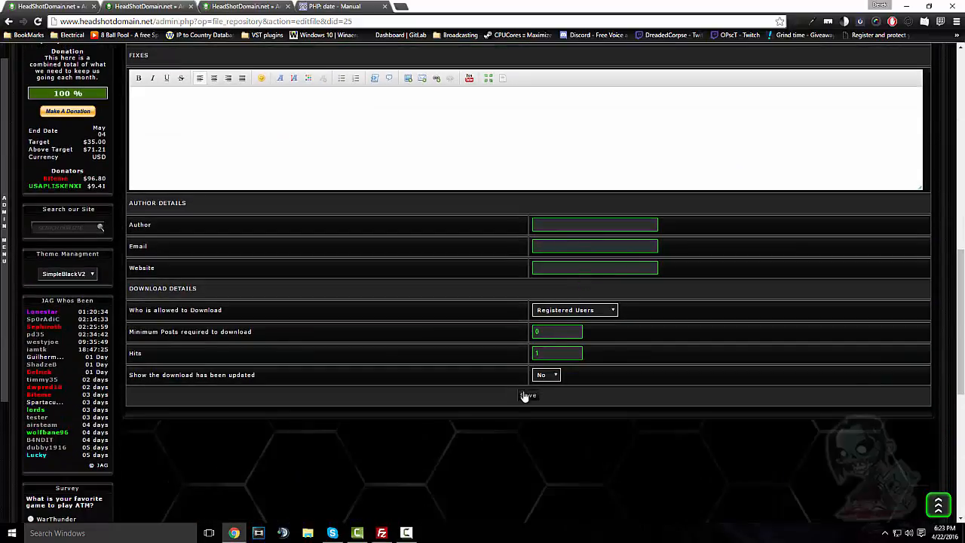
pyautogui.click(528, 396)
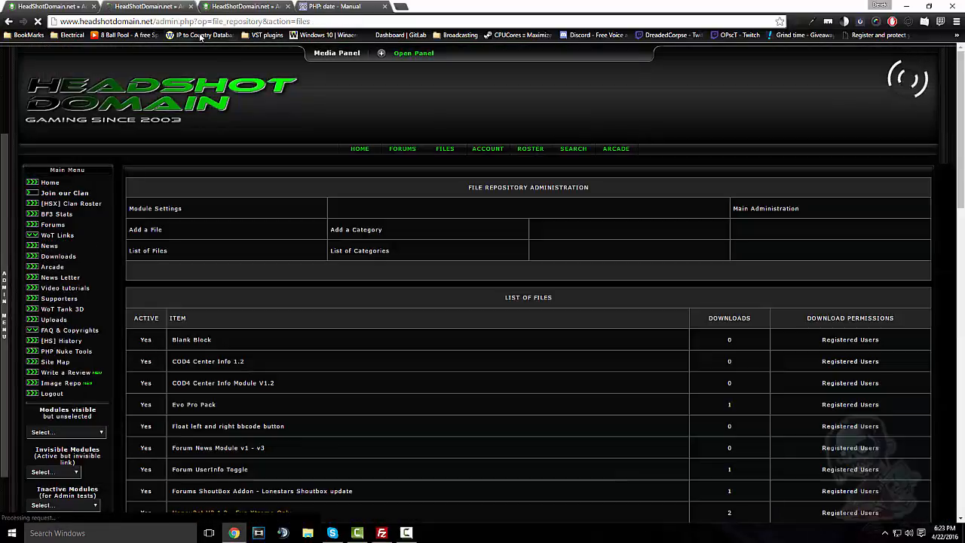
# Step: Return to the File Repository's public main page from the administration's list of files
pyautogui.click(68, 6)
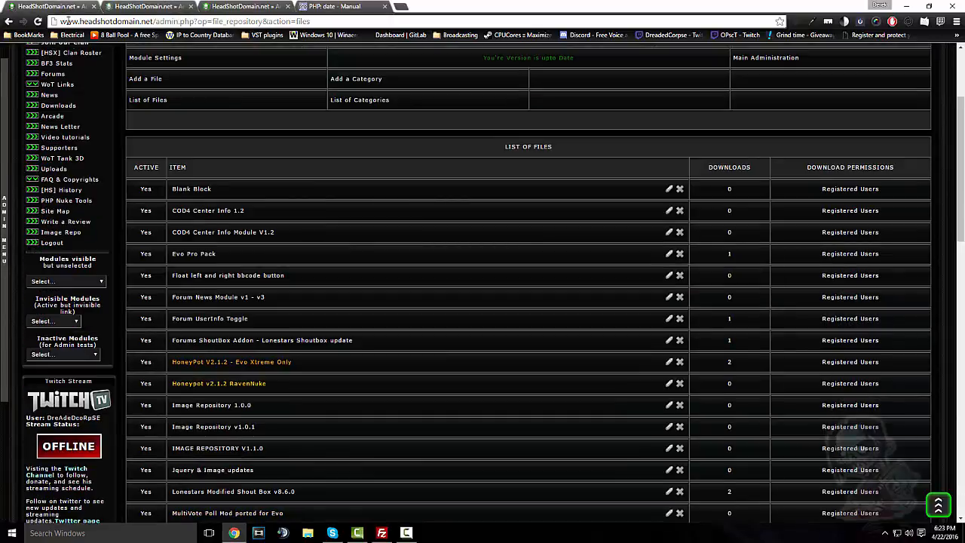
pyautogui.scroll(2, 194, 166)
pyautogui.click(445, 151)
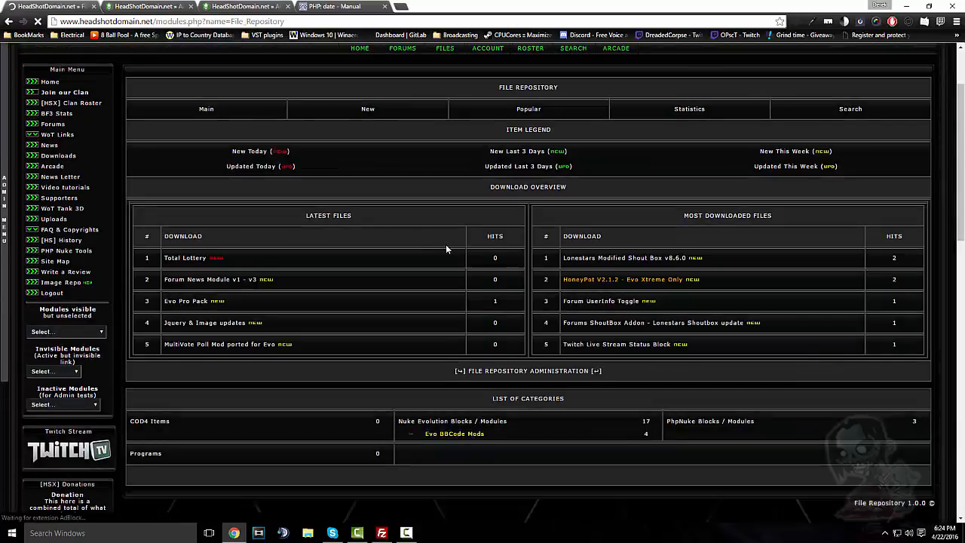
# Step: Open the Evo BBCode Mods subcategory from the list of categories and view its downloads
pyautogui.scroll(-3, 445, 249)
pyautogui.click(412, 245)
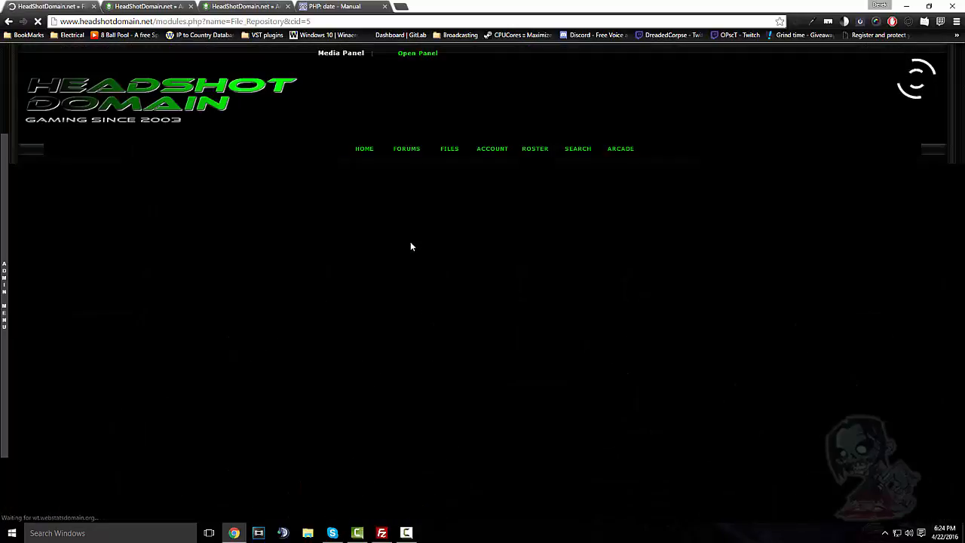
pyautogui.scroll(-1, 272, 257)
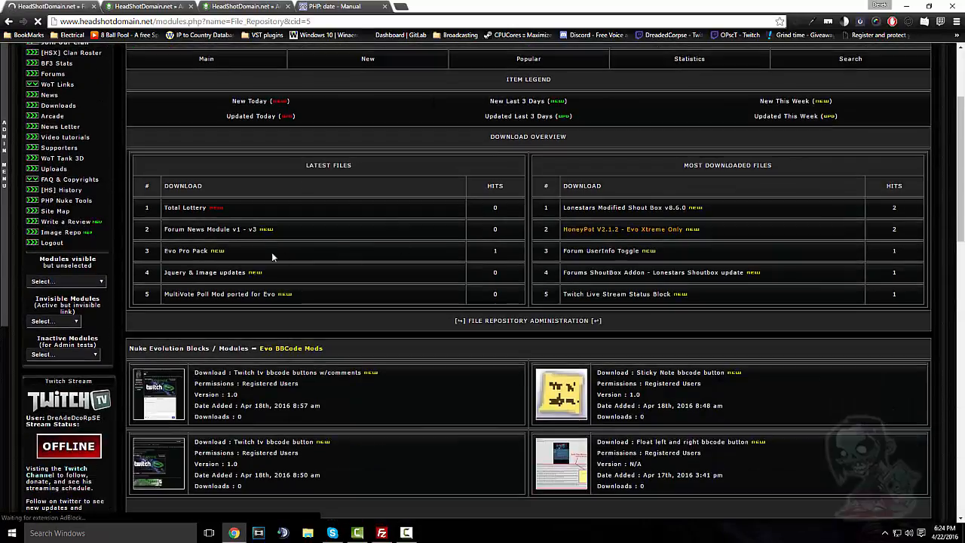
# Step: Open the Evo Pro Pack download page from the latest files and check its edited description text
pyautogui.click(186, 251)
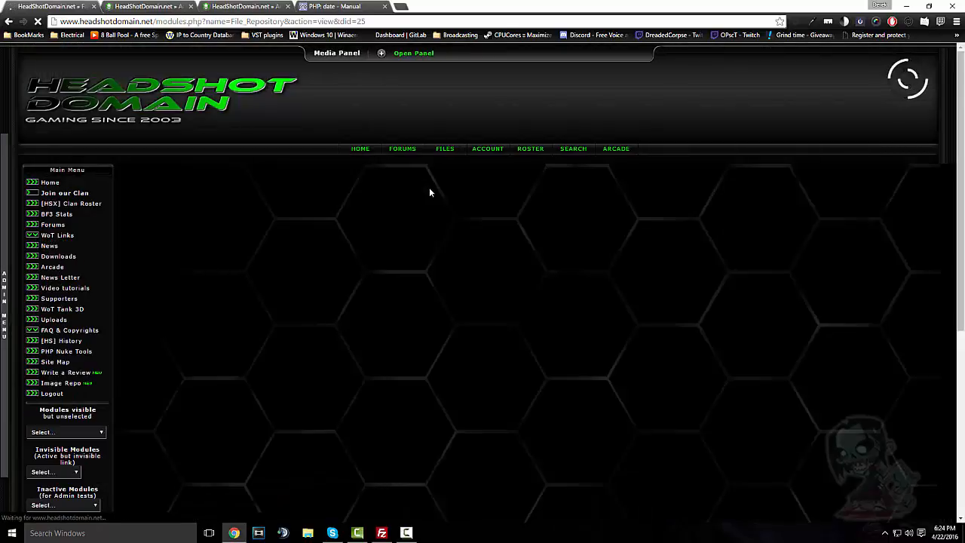
pyautogui.scroll(-5, 429, 188)
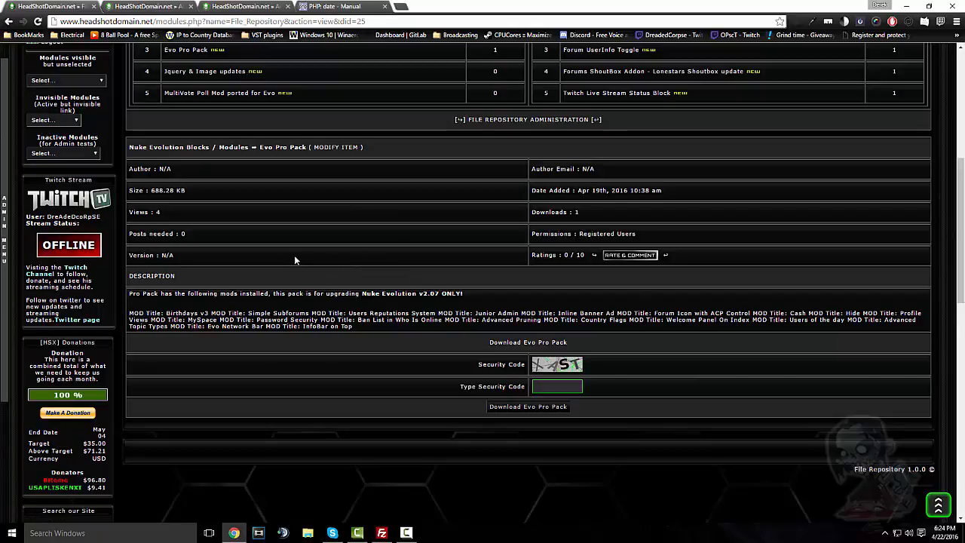
pyautogui.scroll(3, 293, 255)
pyautogui.scroll(-2, 287, 259)
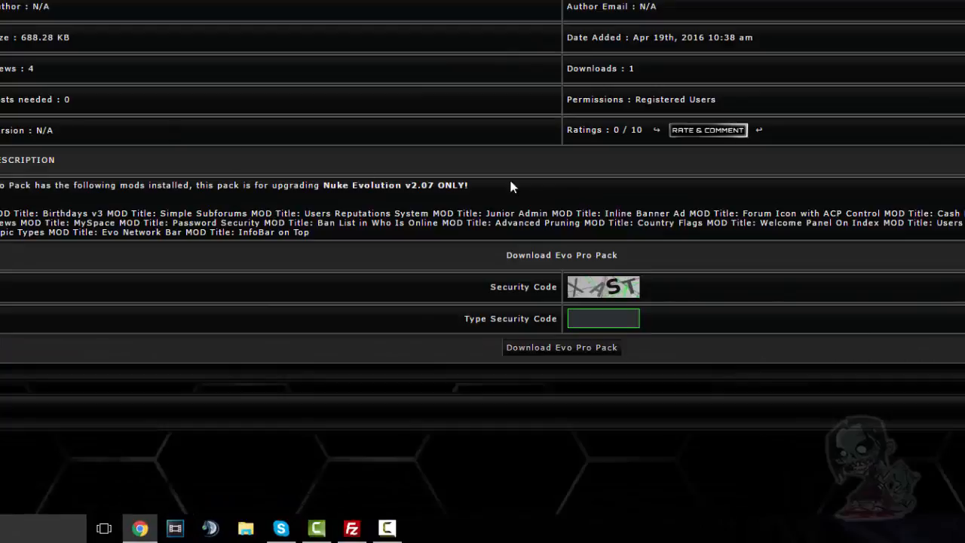
# Step: Open the rating and comment form for Evo Pro Pack and write "This is mostly for refference for later changes that may need to eb done."
pyautogui.click(711, 131)
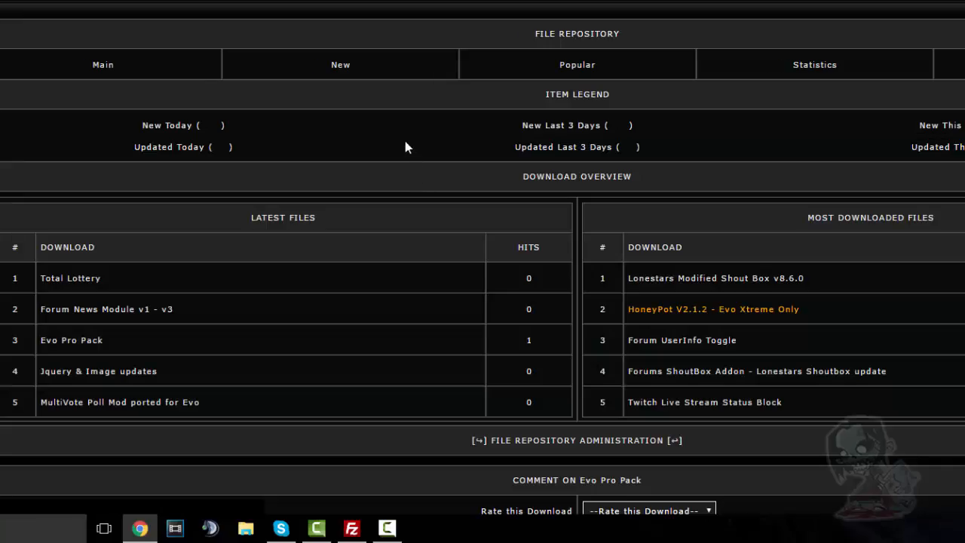
pyautogui.scroll(-6, 406, 145)
pyautogui.click(276, 164)
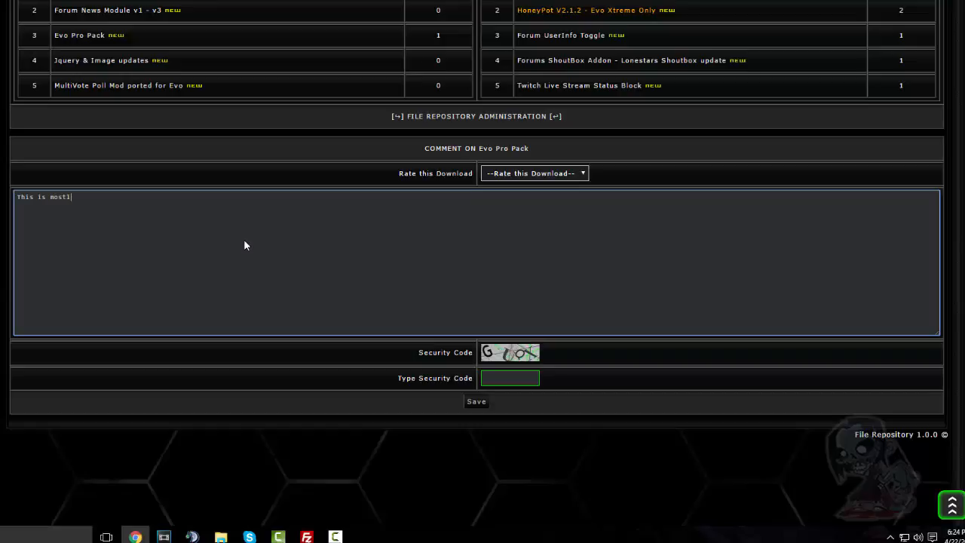
pyautogui.write('This is mostly for refference for later changes that')
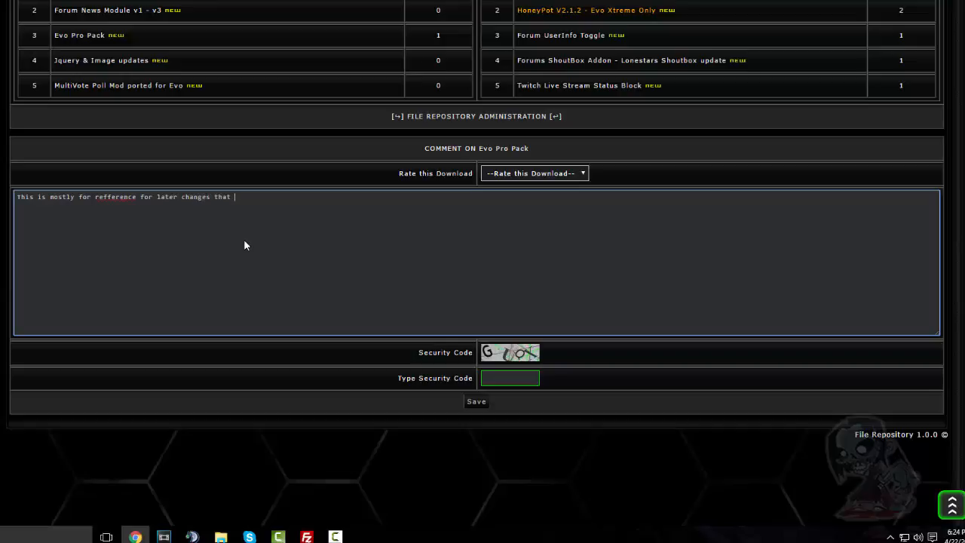
pyautogui.write(' may nee')
pyautogui.write('d to eb done.')
# Step: Correct the comment's misspelled words to "reference" and "be" using the spelling suggestions
pyautogui.rightClick(285, 198)
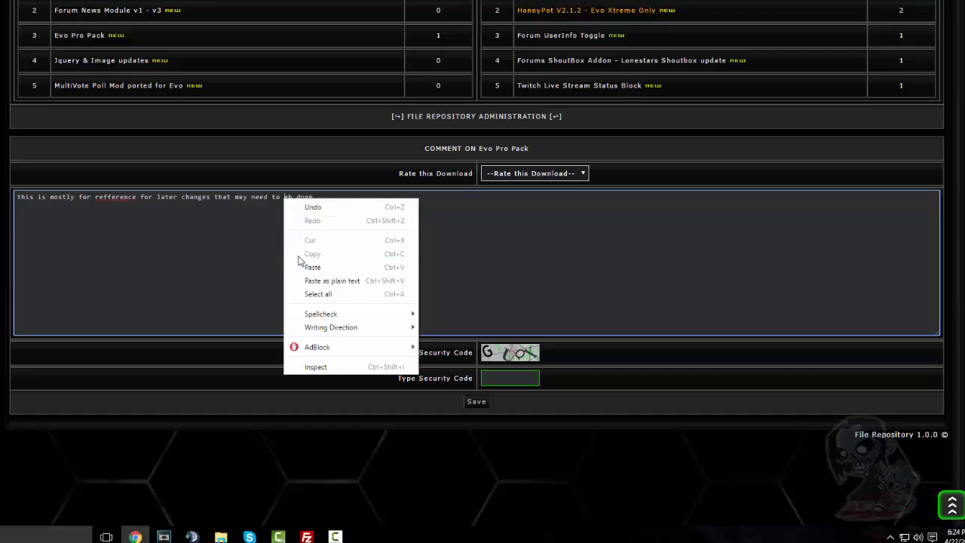
pyautogui.click(183, 265)
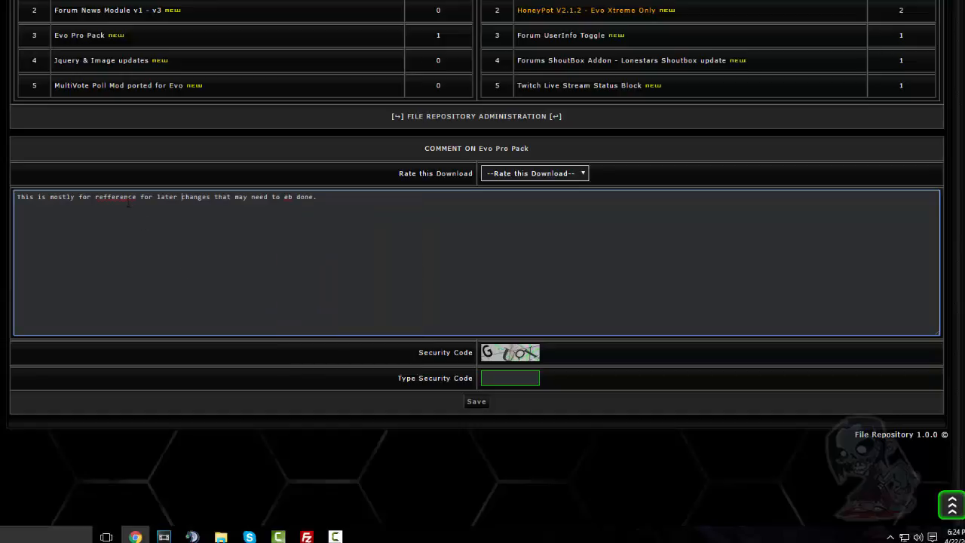
pyautogui.rightClick(125, 199)
pyautogui.click(244, 207)
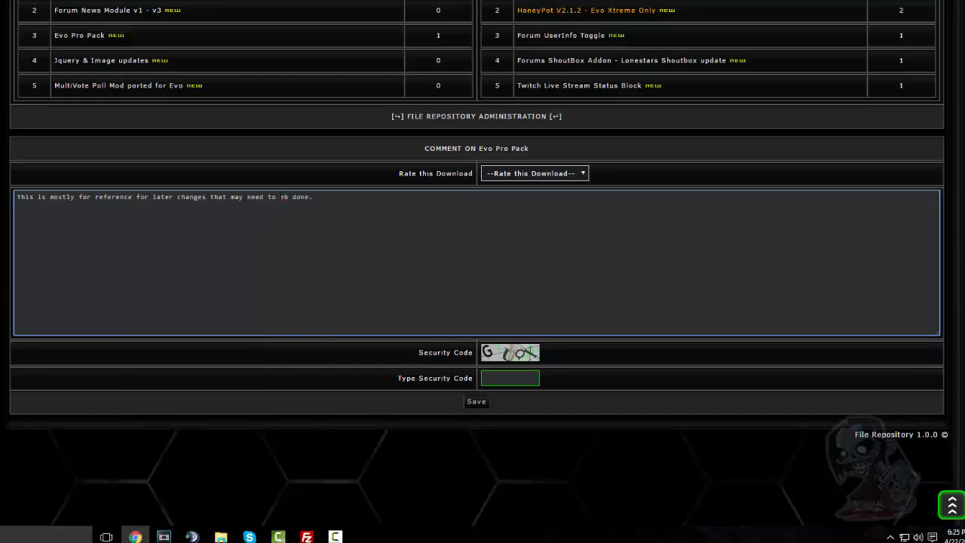
pyautogui.rightClick(284, 197)
pyautogui.click(295, 205)
# Step: Enter the displayed security code, rate the Evo Pro Pack download 9 and save the comment
pyautogui.click(513, 381)
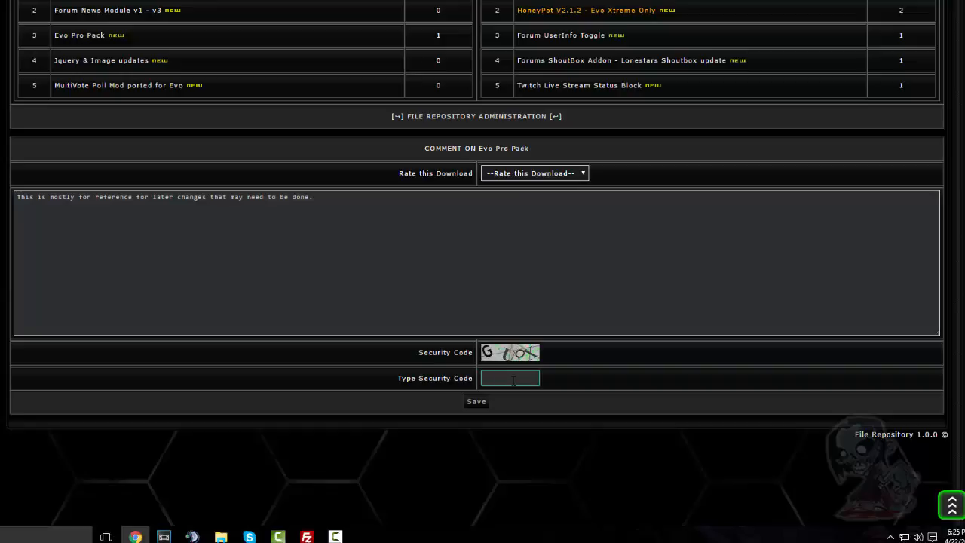
pyautogui.write('guqx')
pyautogui.click(542, 175)
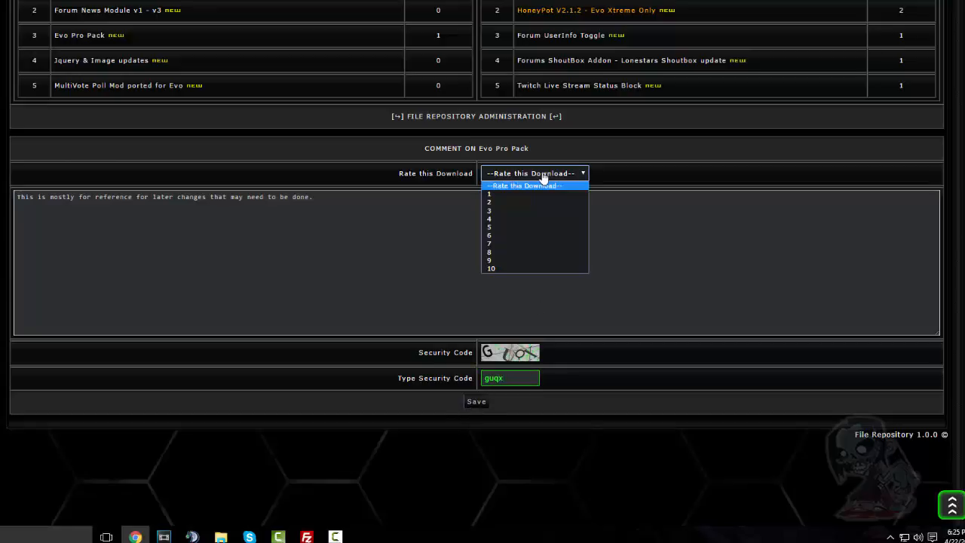
pyautogui.click(515, 268)
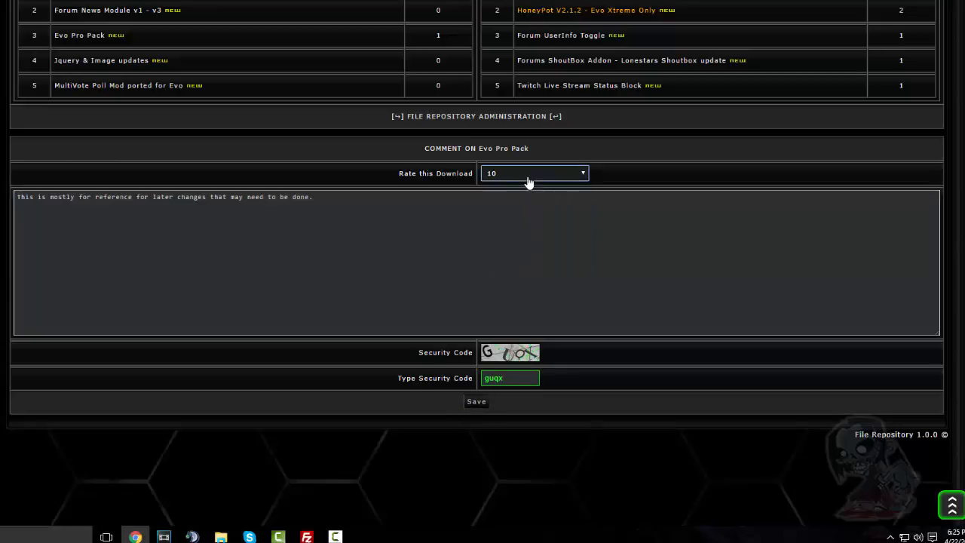
pyautogui.click(527, 176)
pyautogui.click(503, 260)
pyautogui.click(475, 403)
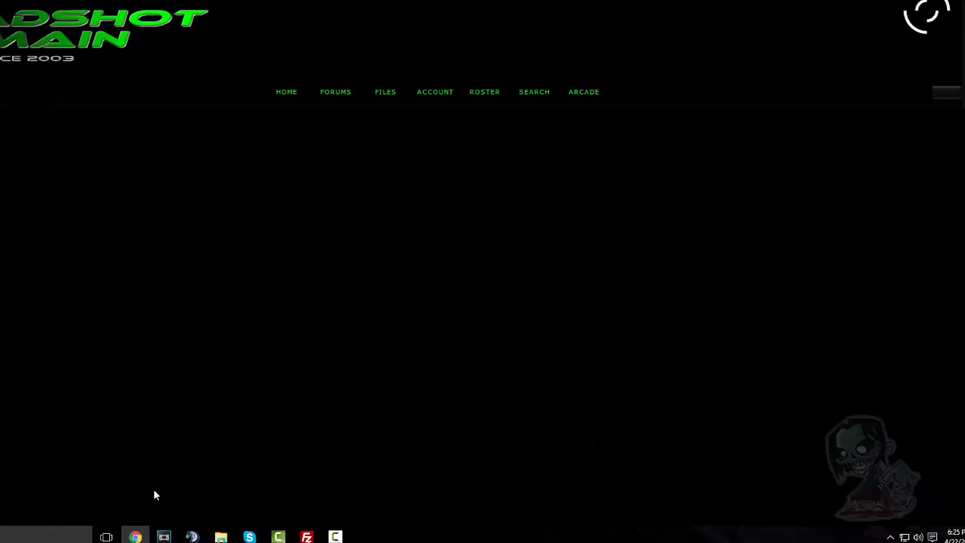
# Step: Check the rating and the posted comment on the Evo Pro Pack download page
pyautogui.scroll(-5, 166, 293)
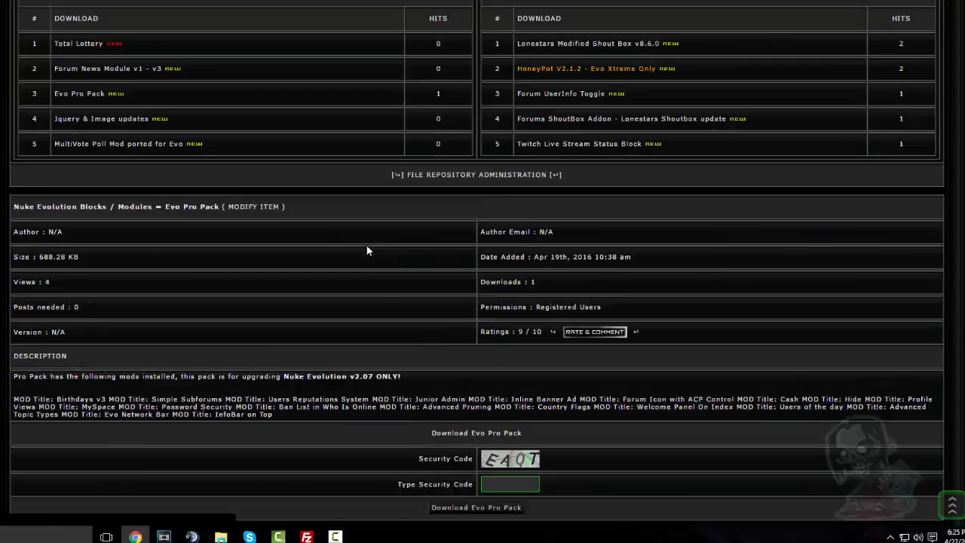
pyautogui.scroll(-2, 367, 245)
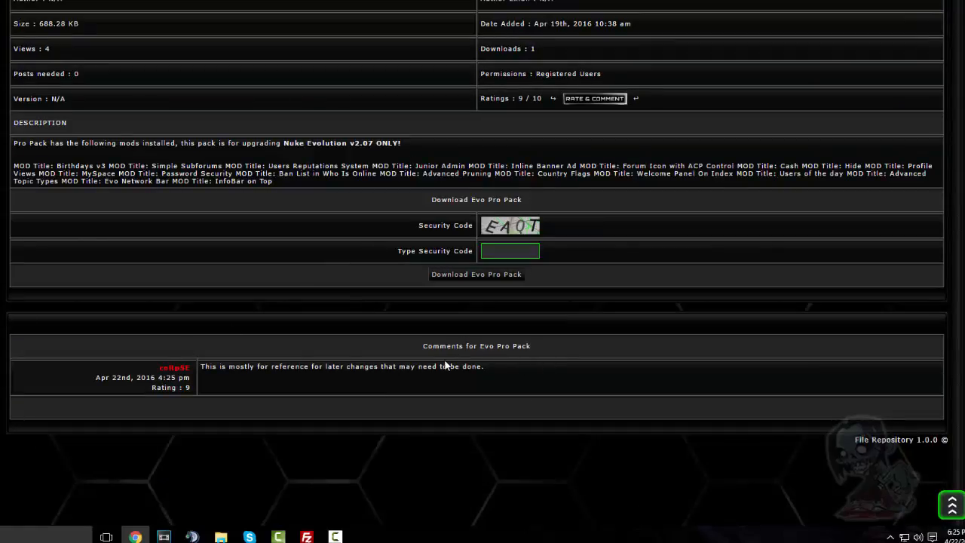
pyautogui.scroll(5, 467, 343)
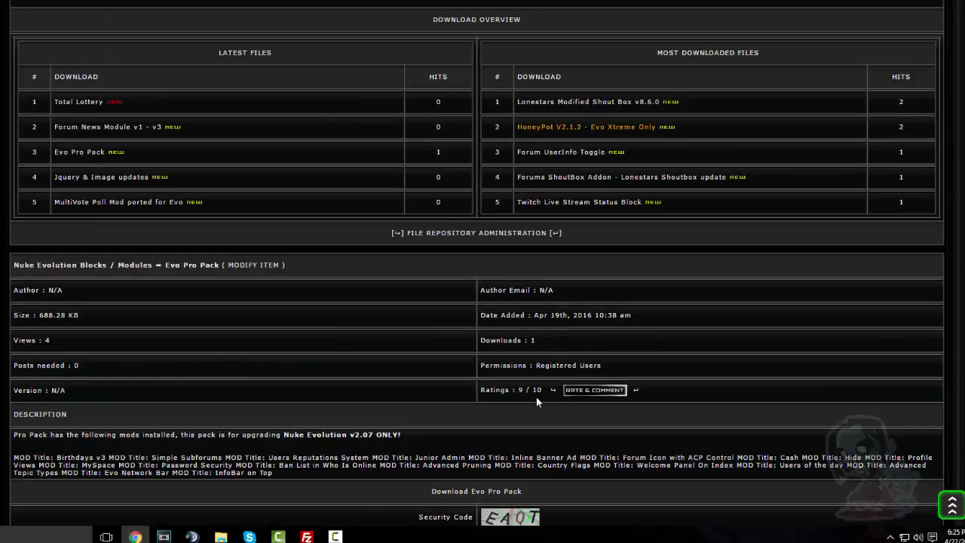
pyautogui.scroll(-4, 576, 286)
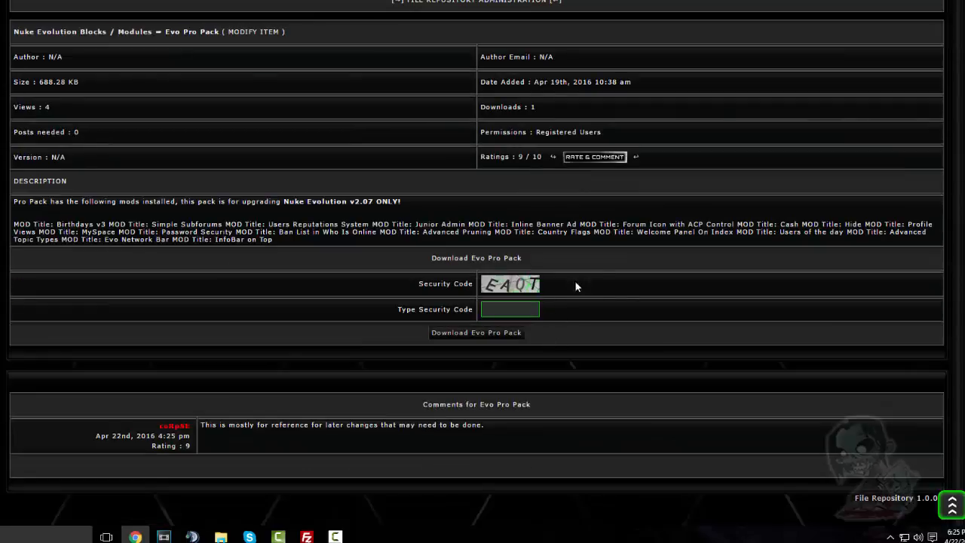
pyautogui.scroll(2, 602, 268)
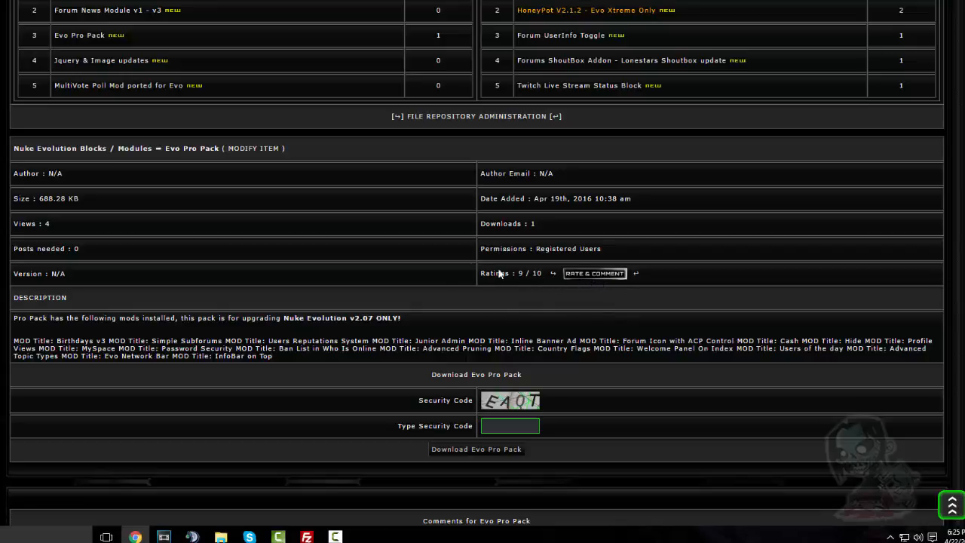
pyautogui.scroll(-4, 400, 273)
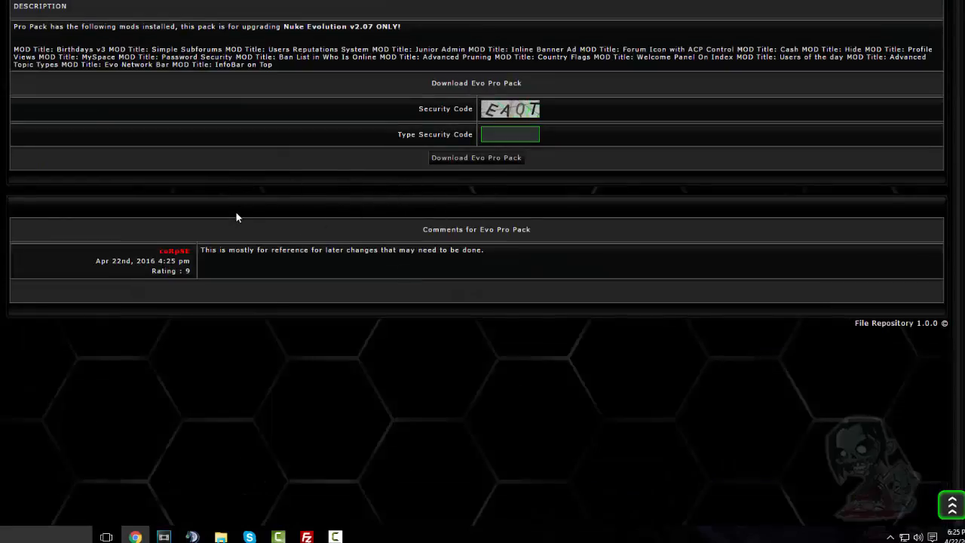
pyautogui.scroll(5, 415, 243)
pyautogui.scroll(3, 413, 240)
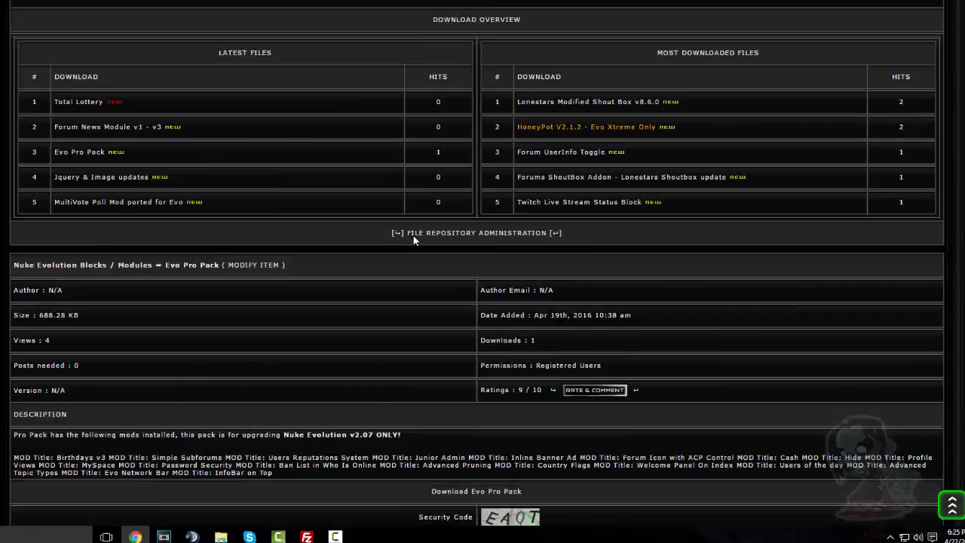
pyautogui.scroll(-3, 403, 237)
pyautogui.scroll(-3, 403, 237)
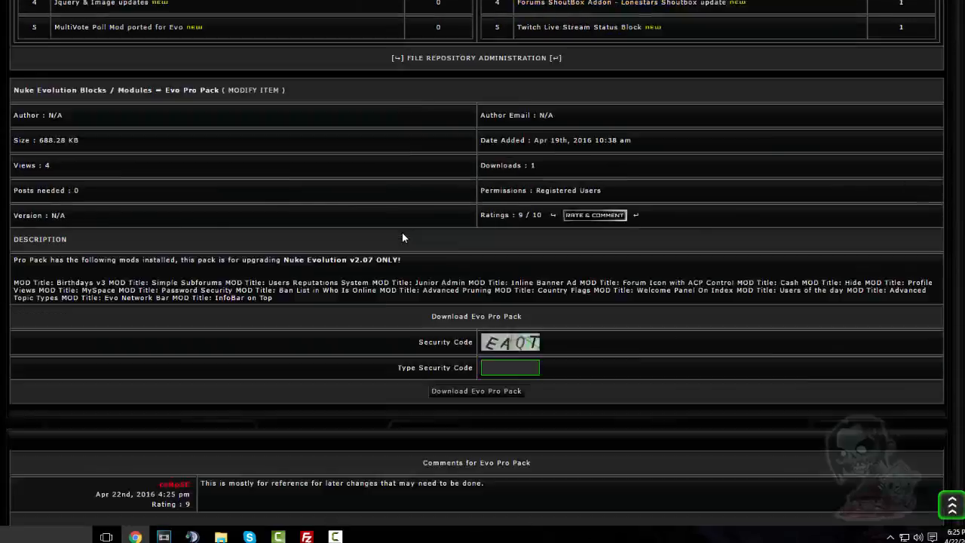
pyautogui.scroll(1, 361, 241)
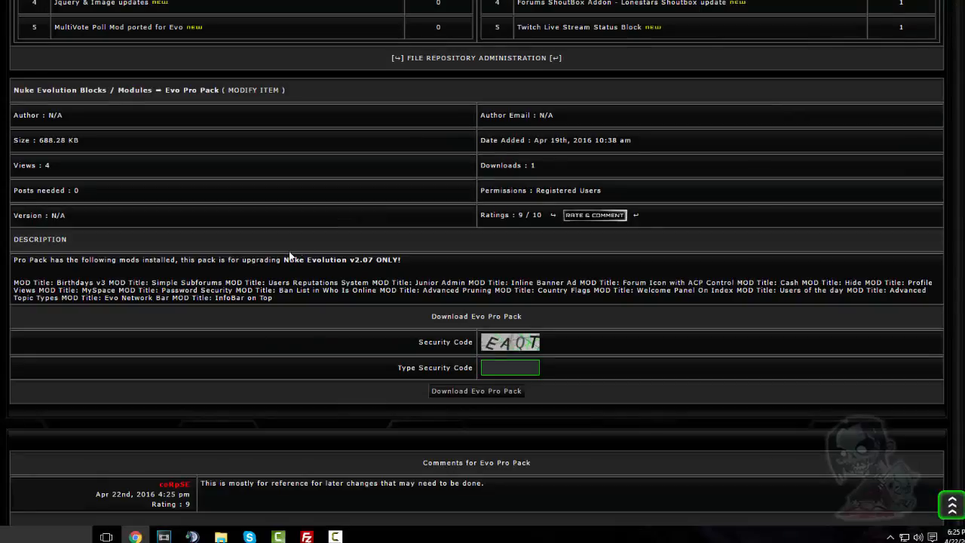
pyautogui.scroll(5, 278, 270)
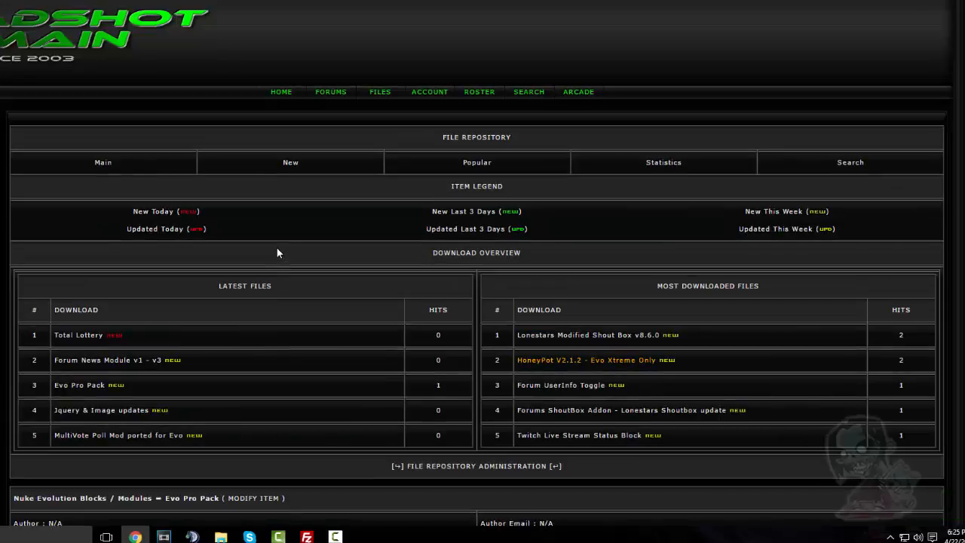
pyautogui.scroll(-2, 274, 250)
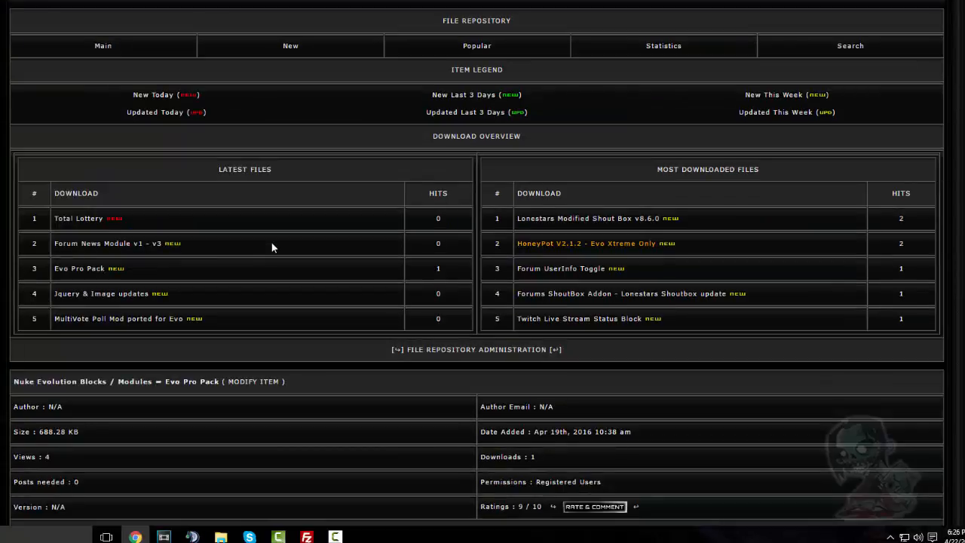
pyautogui.scroll(2, 272, 247)
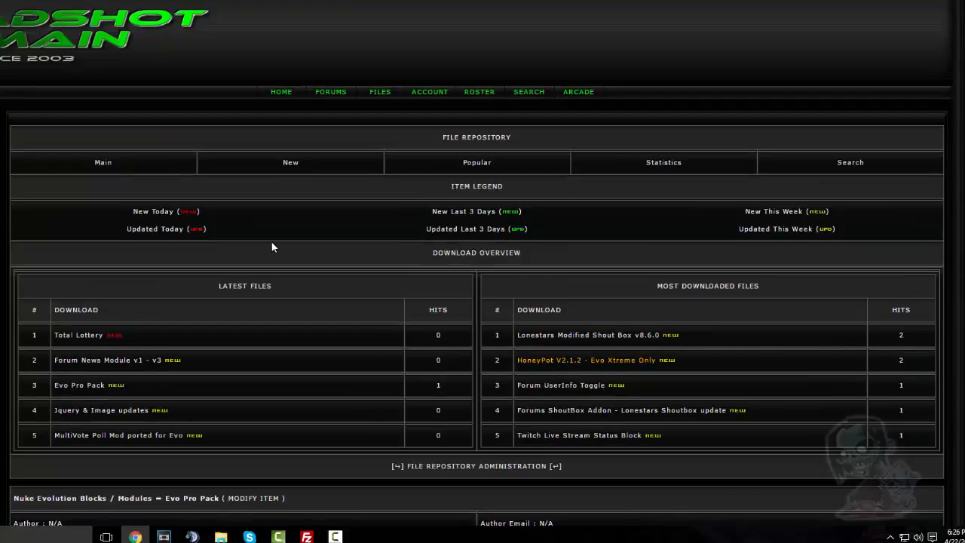
pyautogui.scroll(-4, 273, 246)
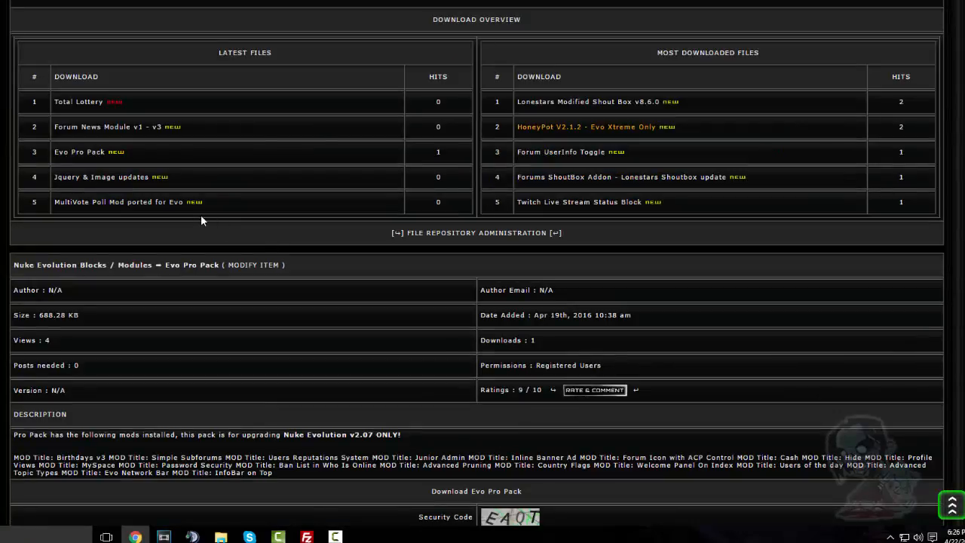
pyautogui.scroll(-2, 333, 203)
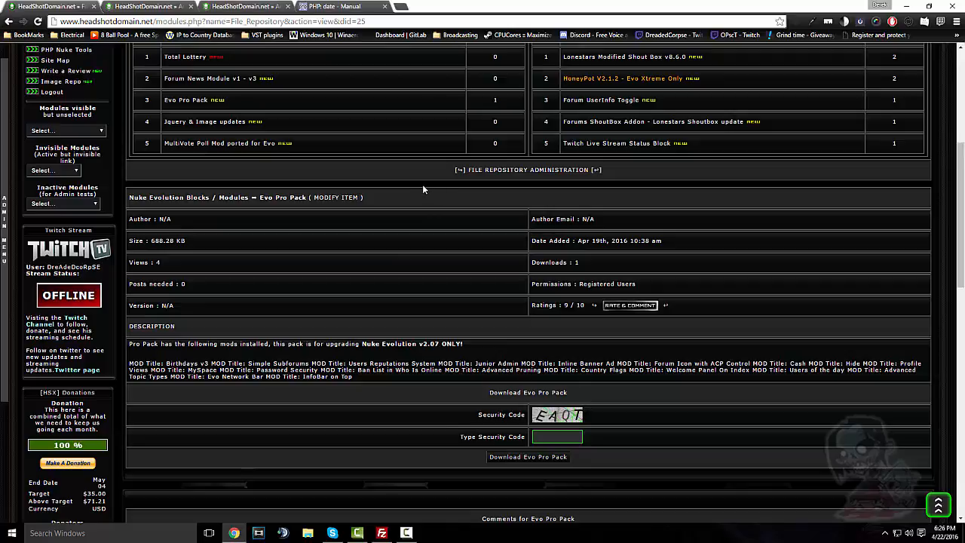
pyautogui.scroll(1, 412, 192)
pyautogui.scroll(2, 396, 205)
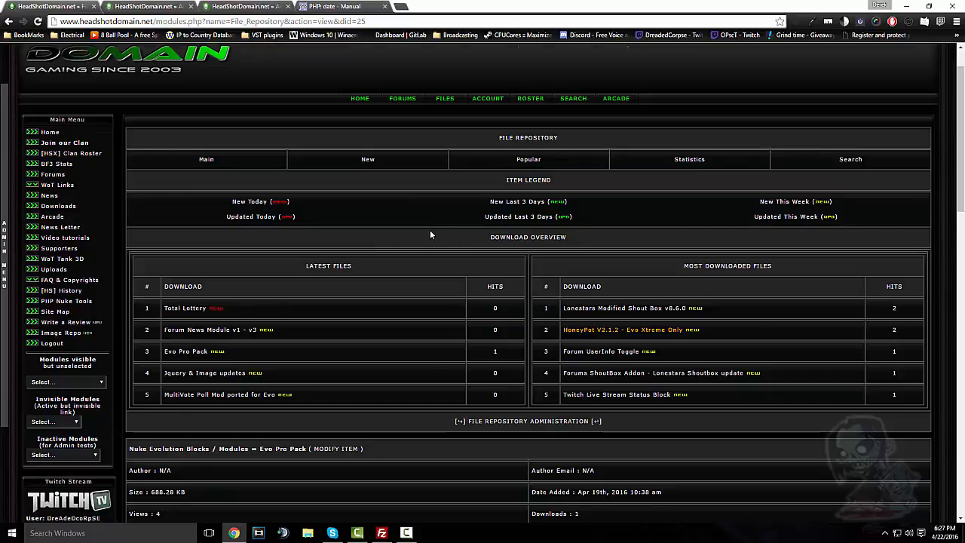
pyautogui.scroll(-2, 430, 230)
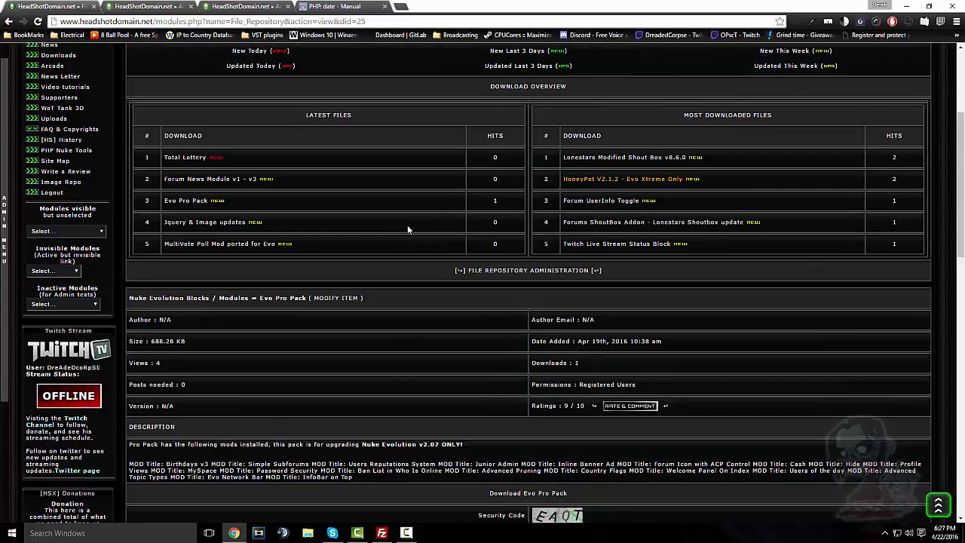
pyautogui.scroll(3, 369, 184)
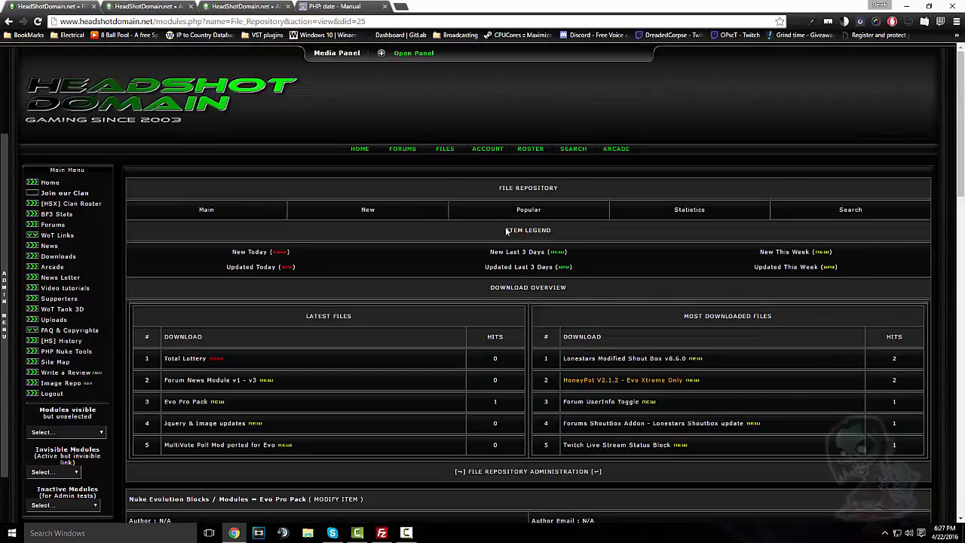